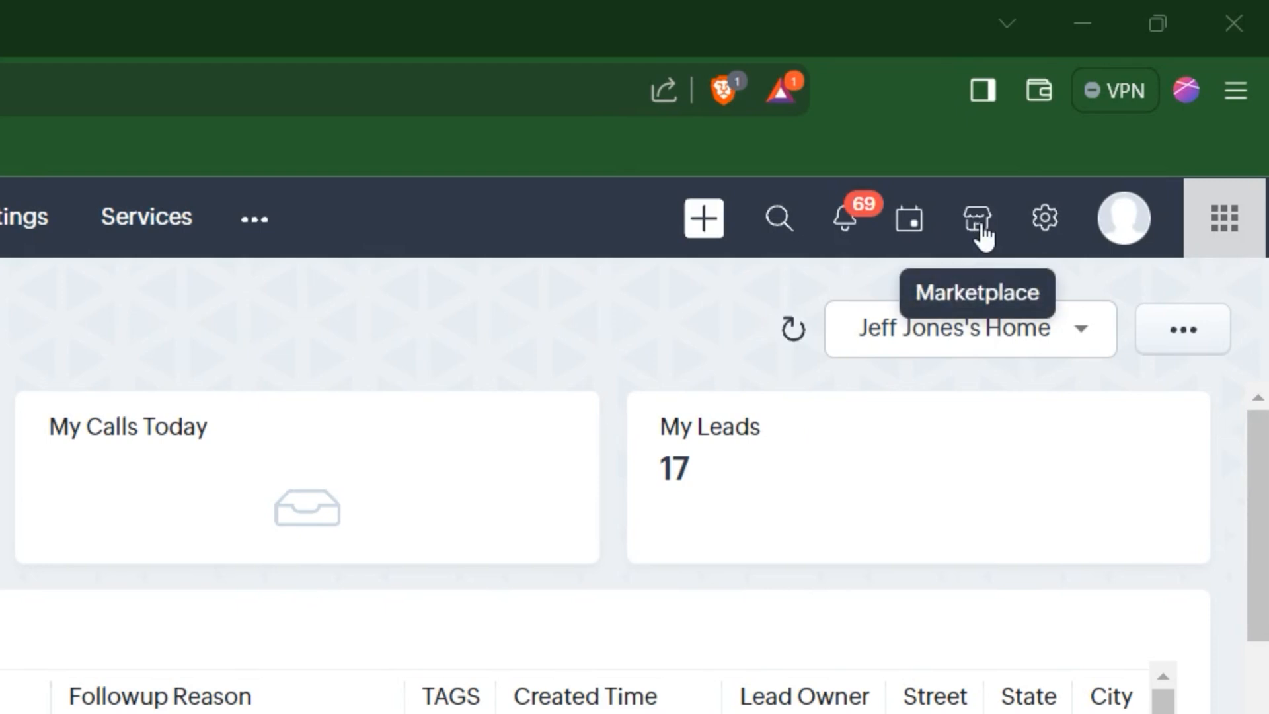
Open the configuration details of the installed ABR RingCentral SMS Extension for Zoho CRM from the Marketplace section of Setup
click(1045, 218)
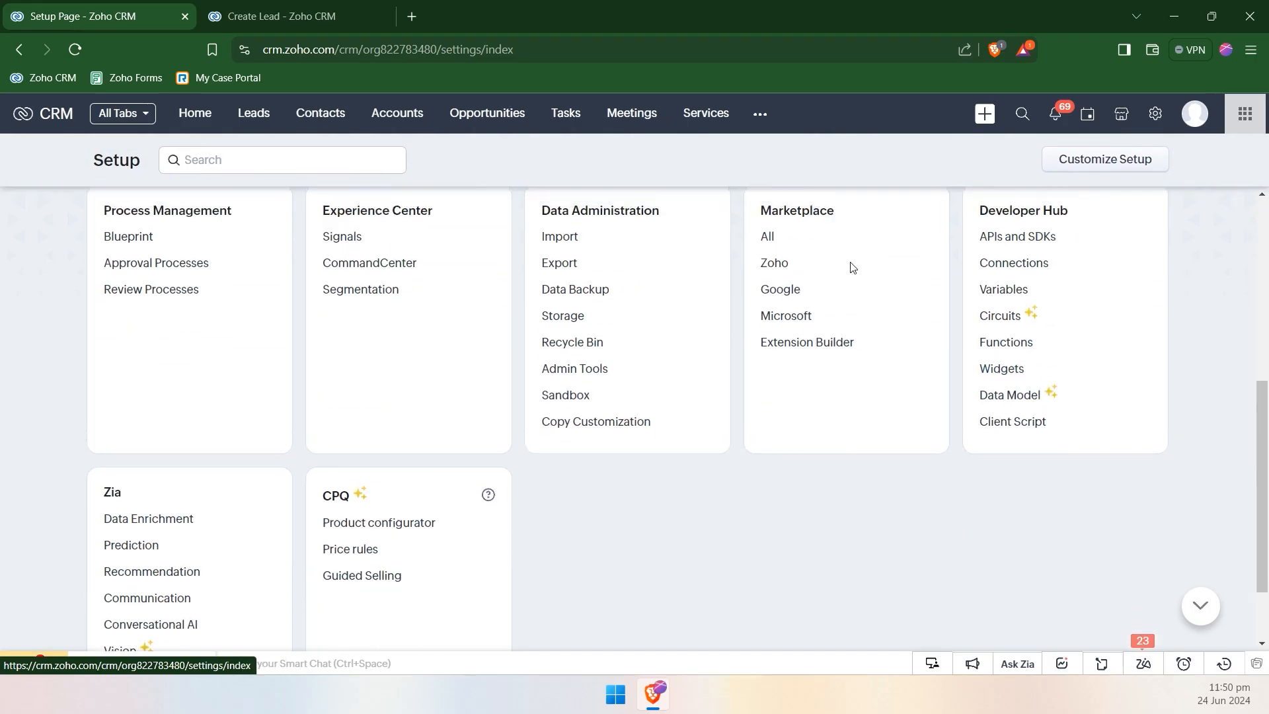
click(763, 305)
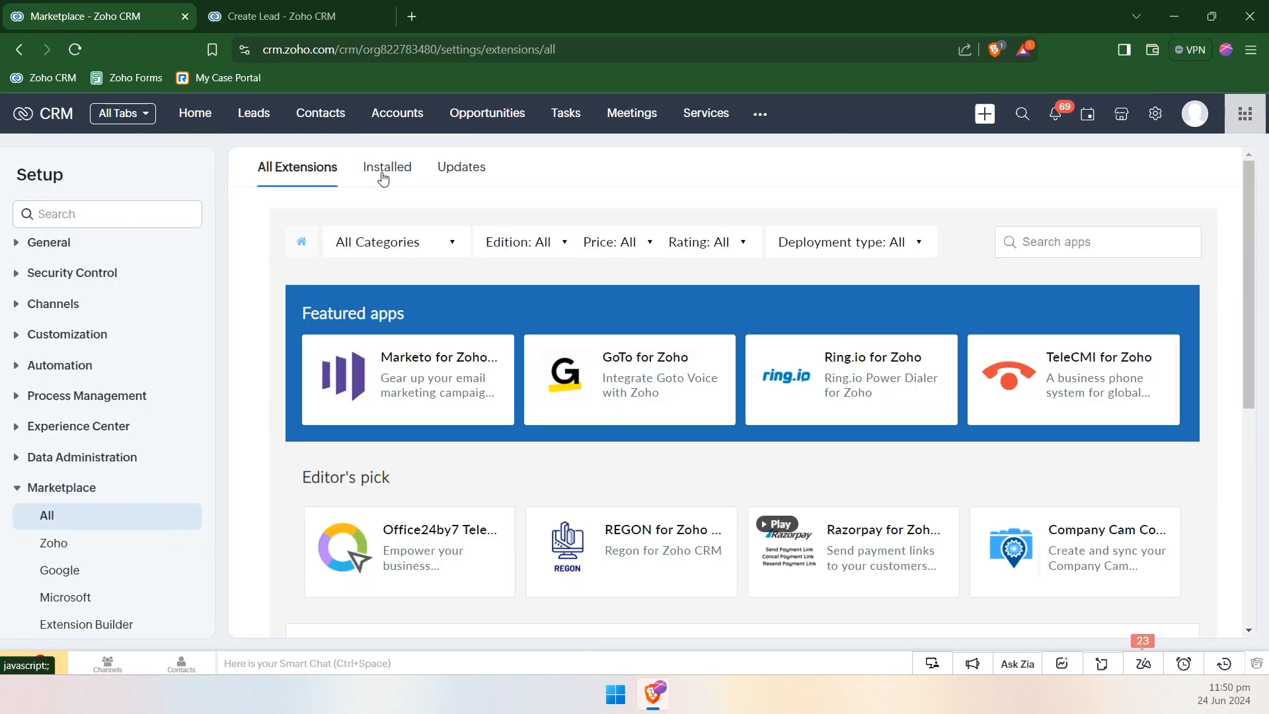
click(389, 175)
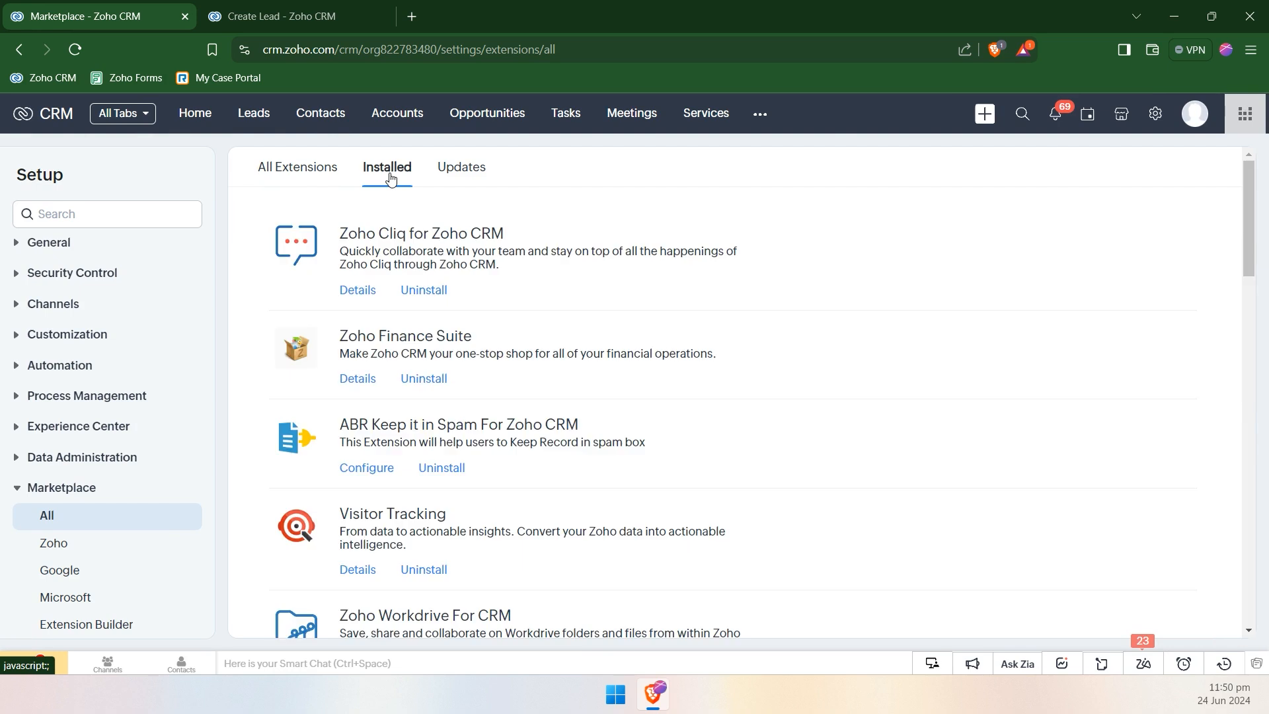
scroll(568, 364, down, 5)
scroll(572, 365, down, 7)
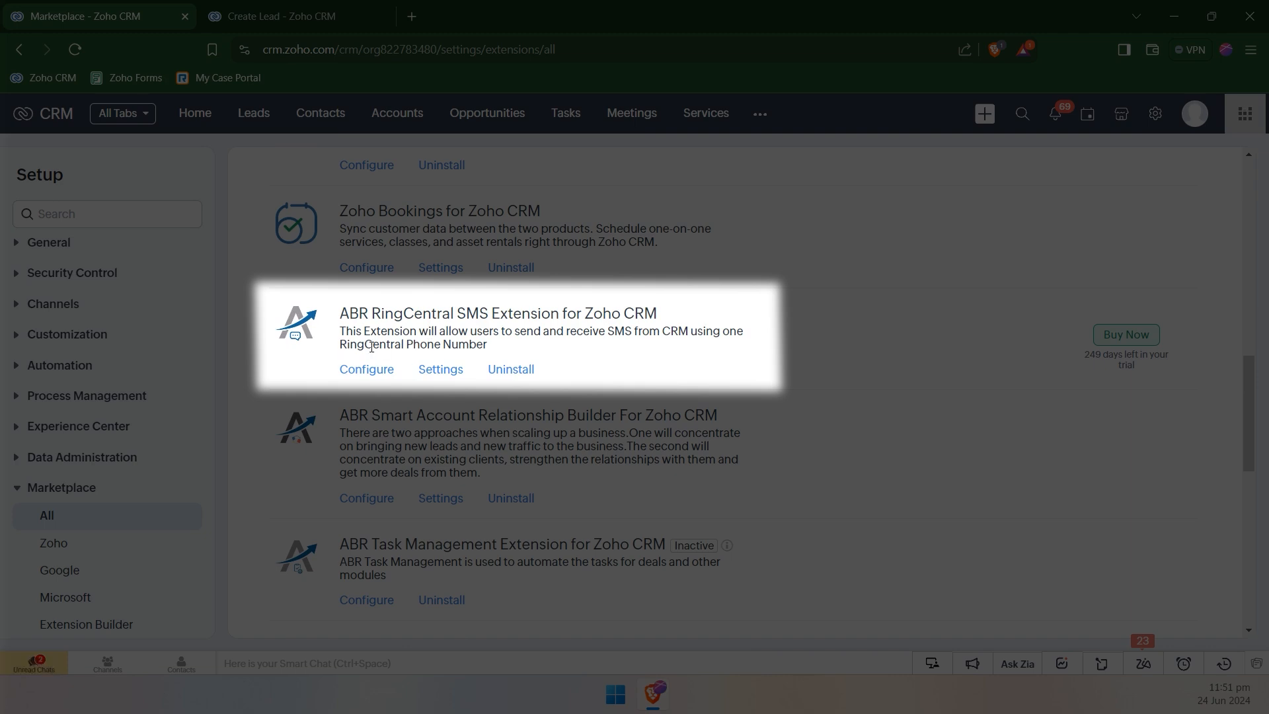
click(368, 374)
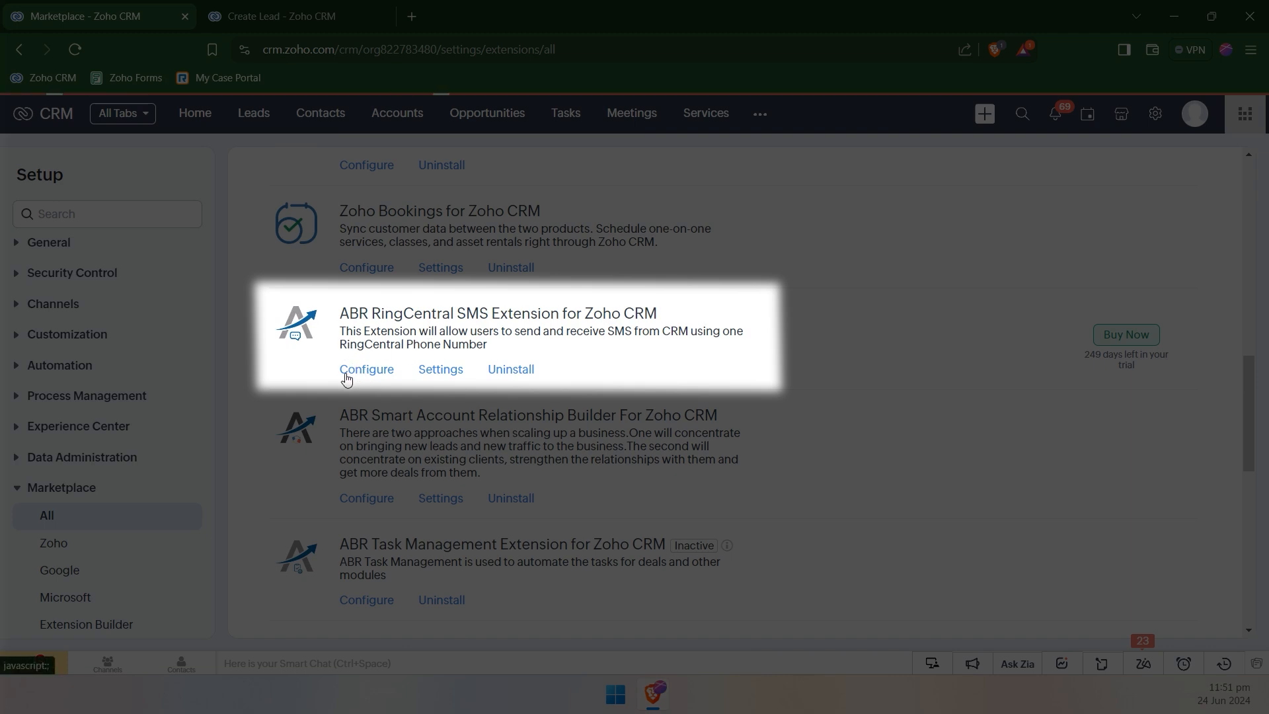
Review the extension's details and variable list, and open the settings page of the RingCentral SMS extension
scroll(525, 357, down, 10)
scroll(529, 355, up, 10)
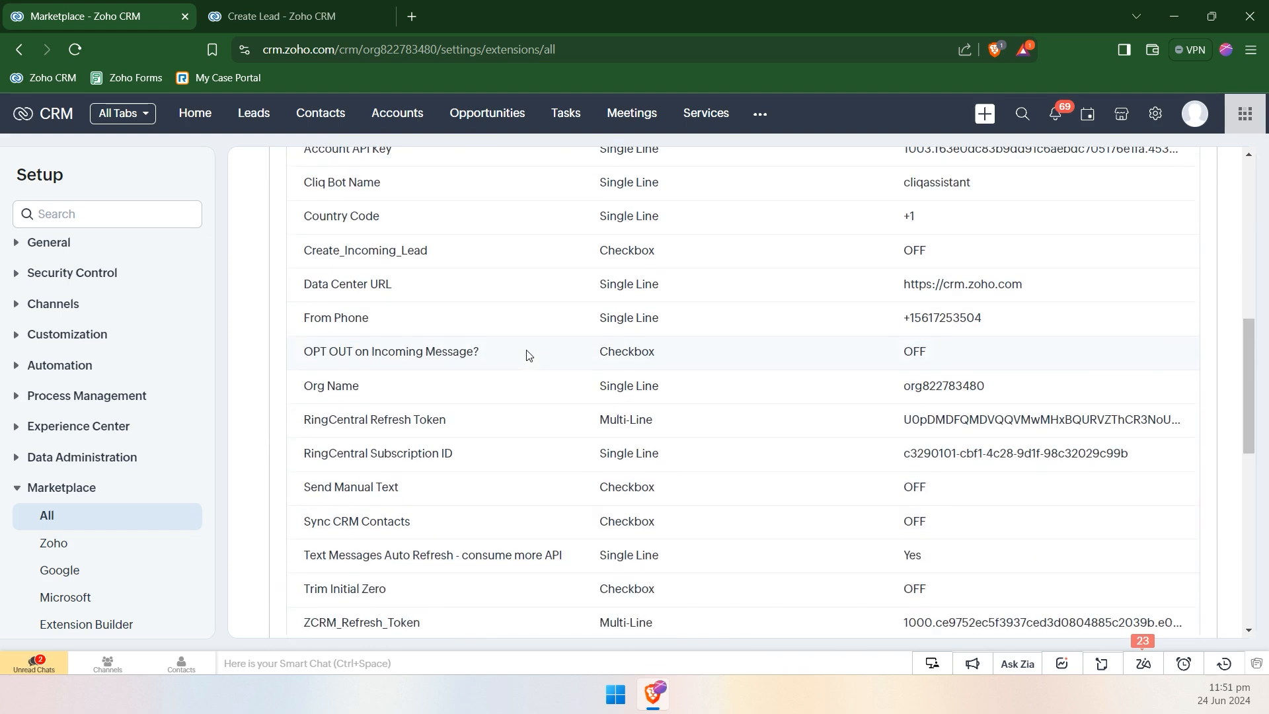
scroll(529, 355, up, 5)
scroll(529, 350, down, 1)
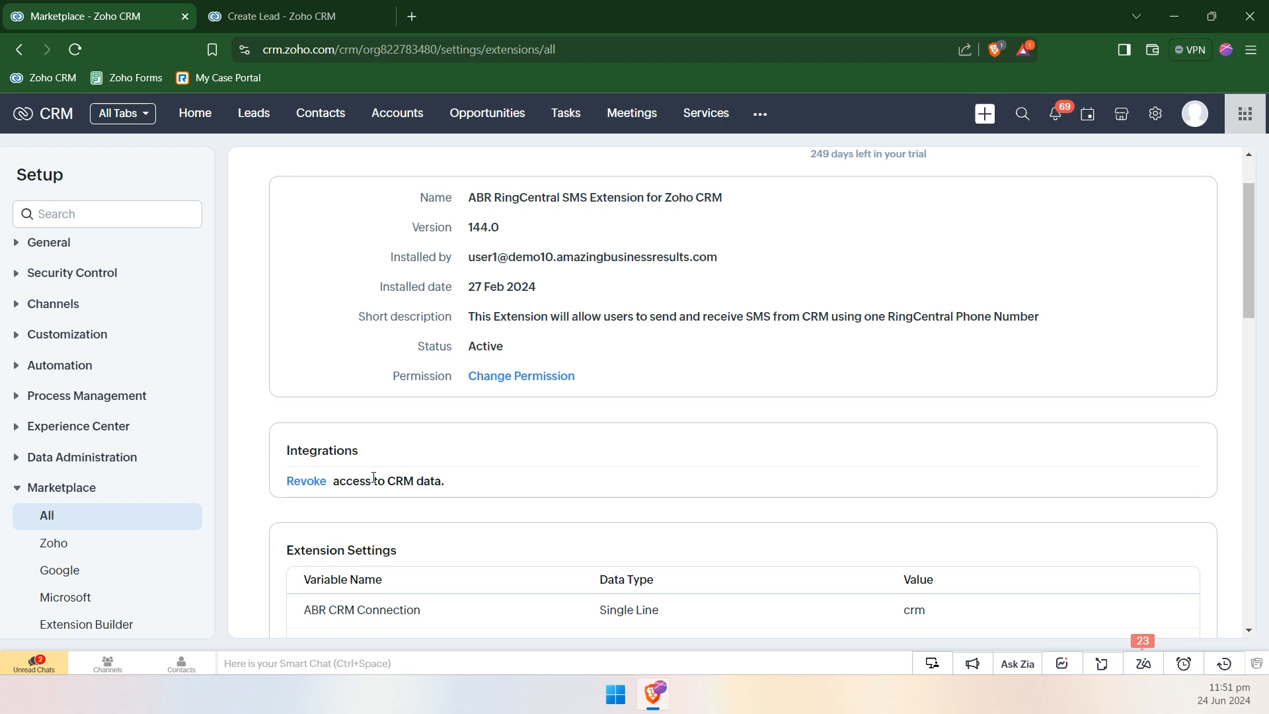
scroll(374, 477, up, 1)
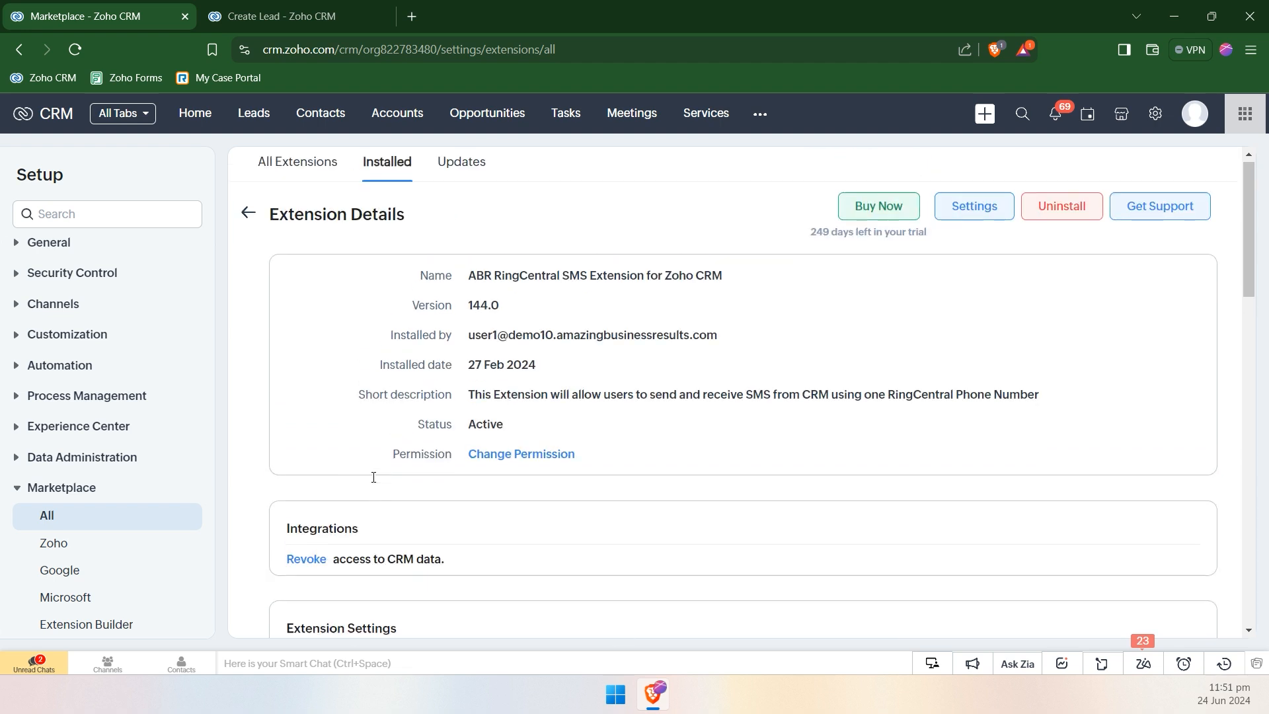
click(955, 210)
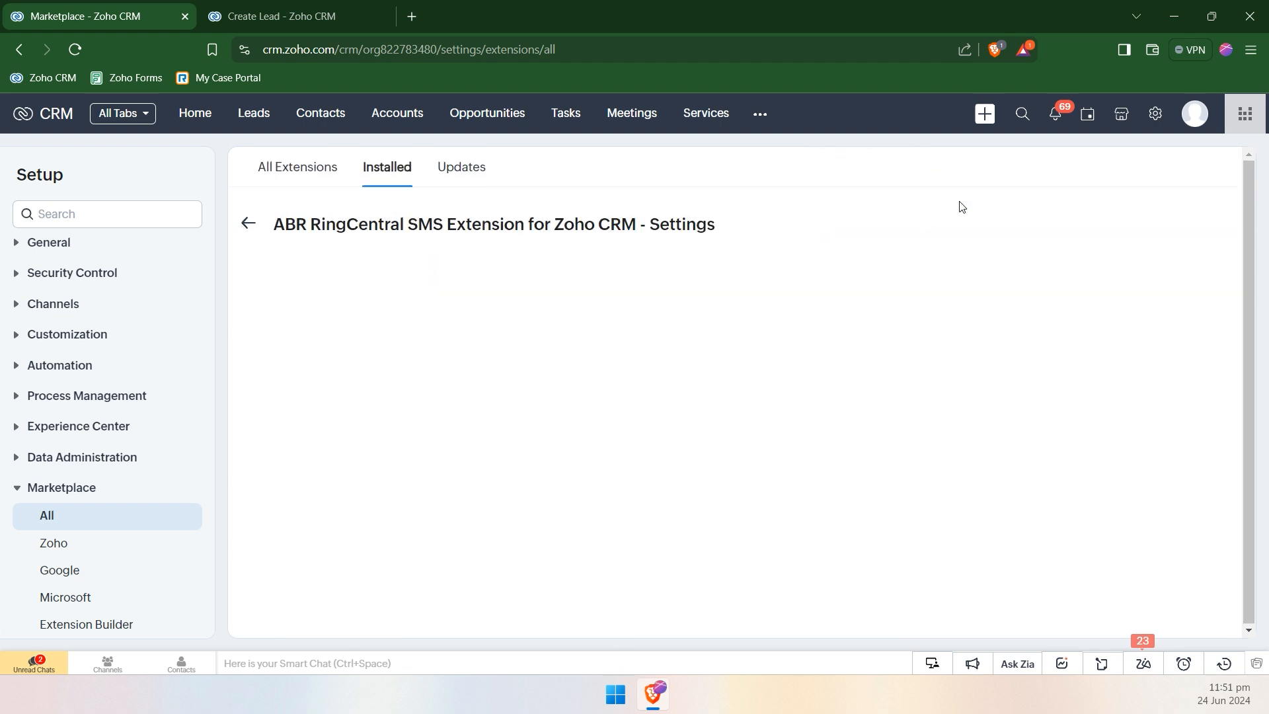
scroll(856, 294, down, 1)
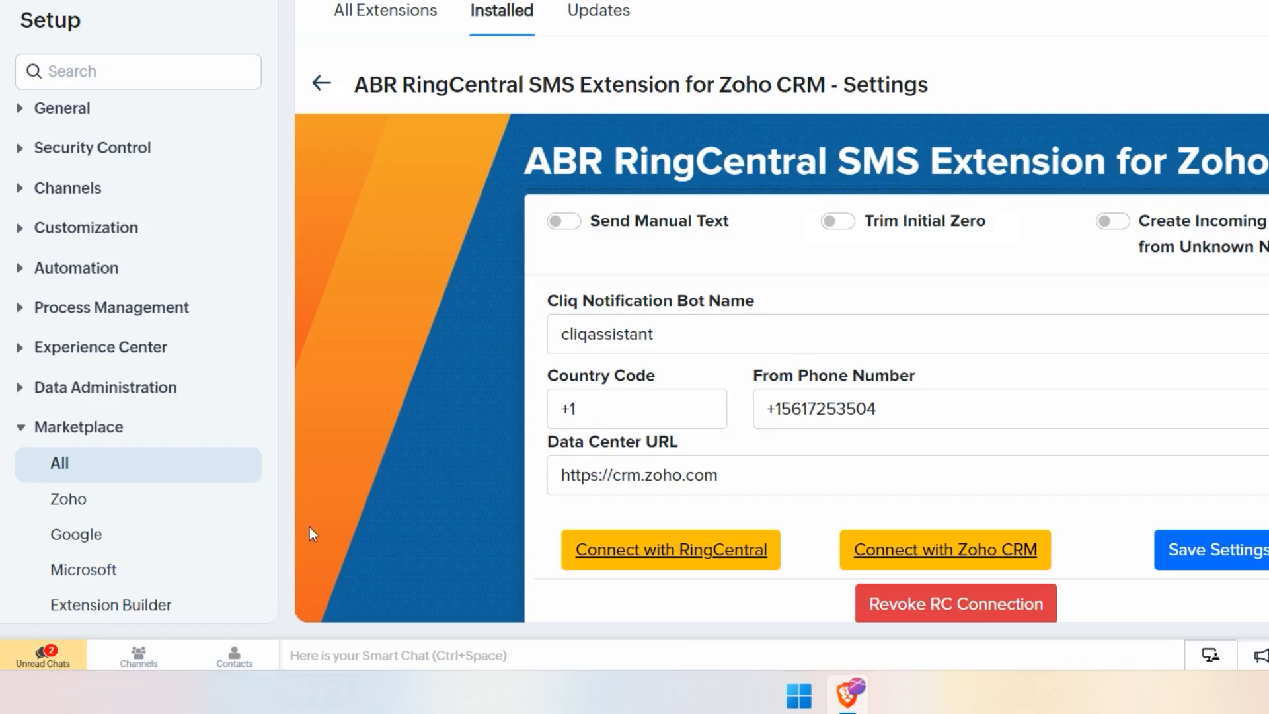
View the unread cliqassistant bot chat with its incoming text message notifications, and minimize the chat
click(58, 660)
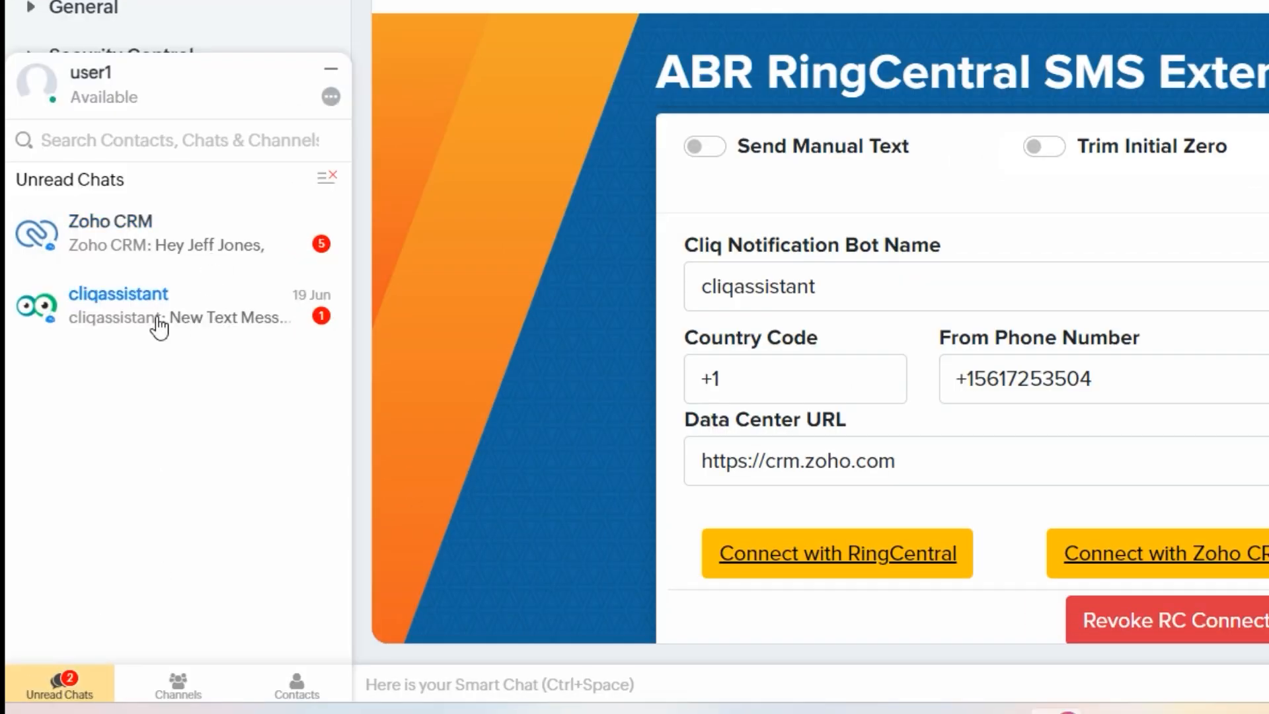
click(158, 325)
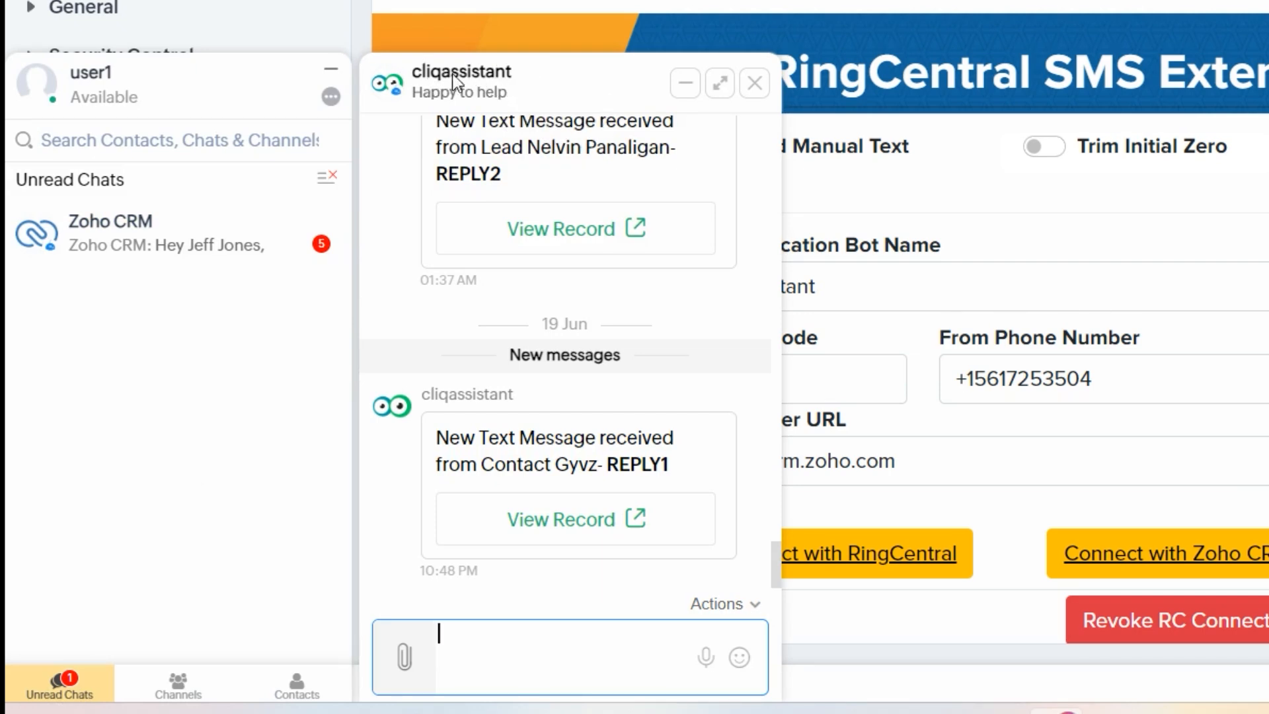
click(688, 87)
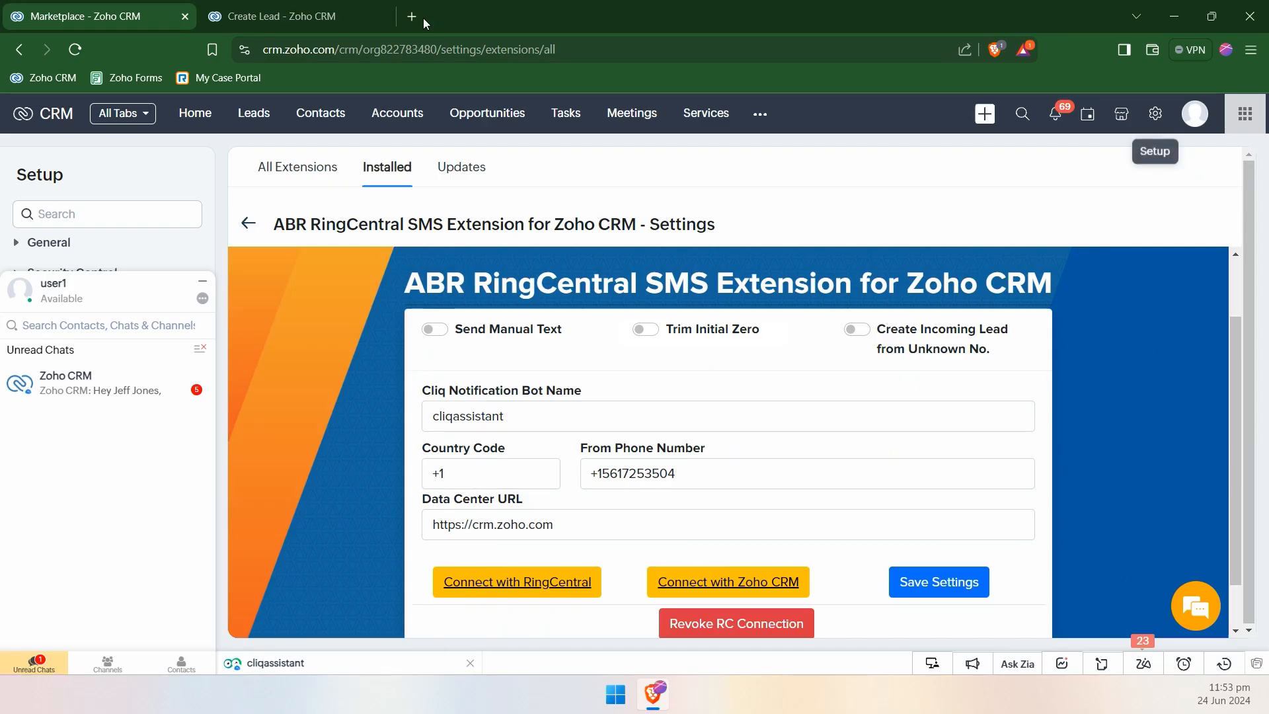
Go to cliq.zoho.com in a new browser tab, dismiss the desktop notification prompt and open Bots & Tools
click(423, 18)
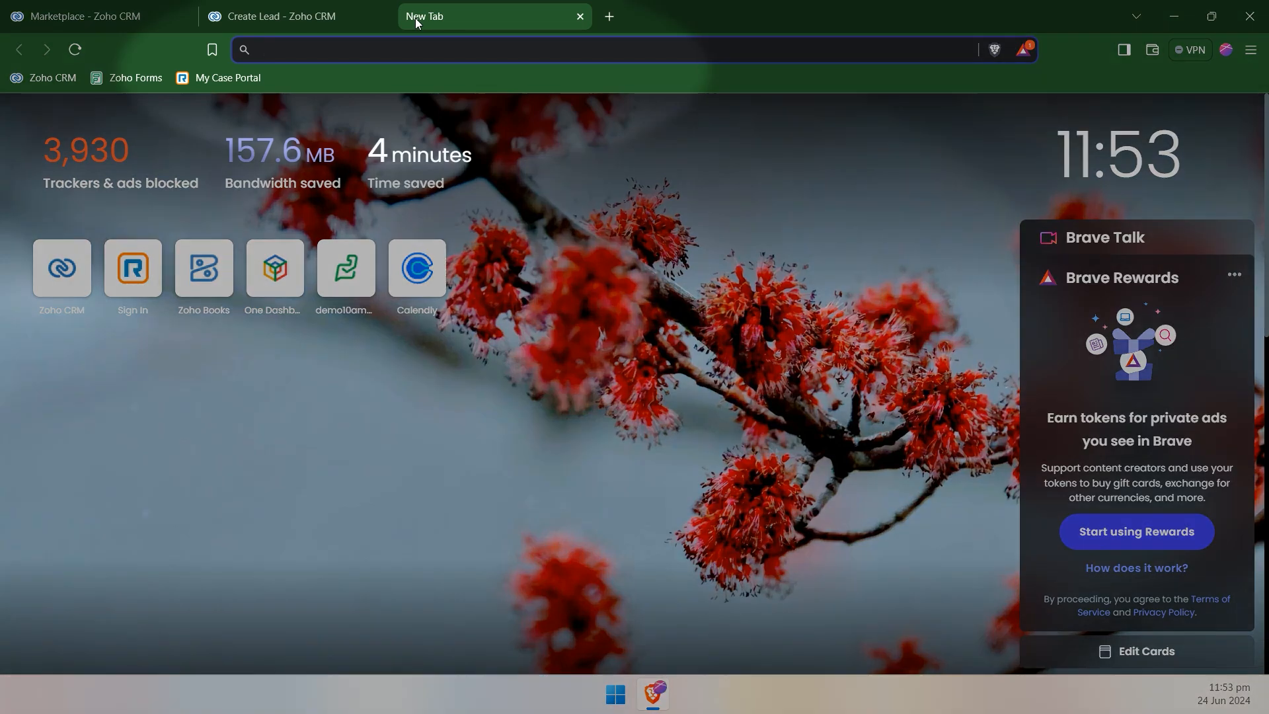
text(cliq.zoho.com)
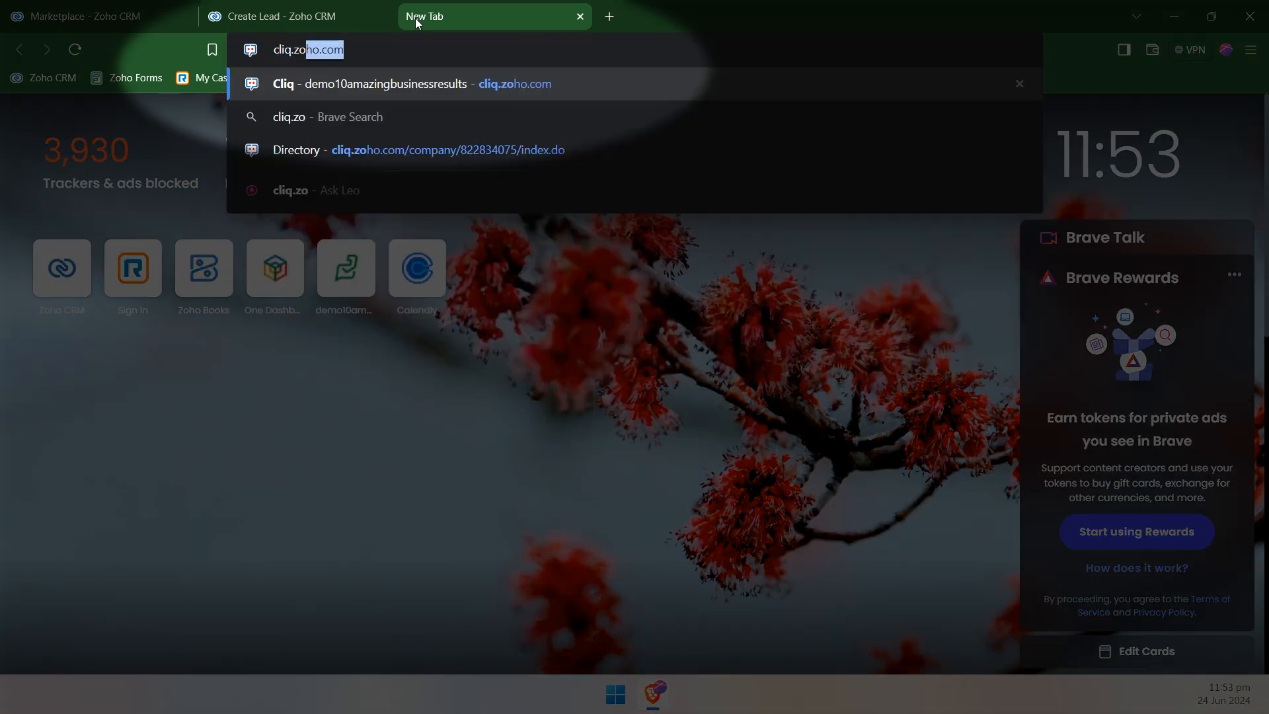
key(Return)
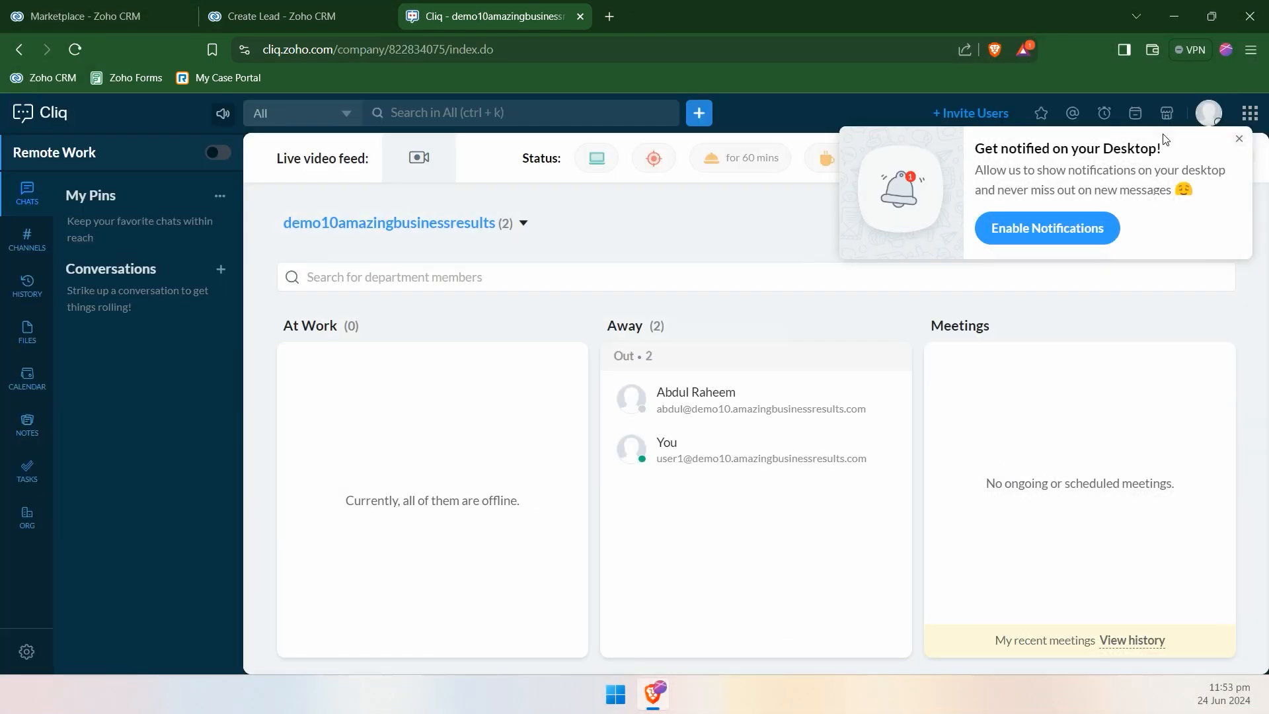
click(1240, 141)
click(1208, 112)
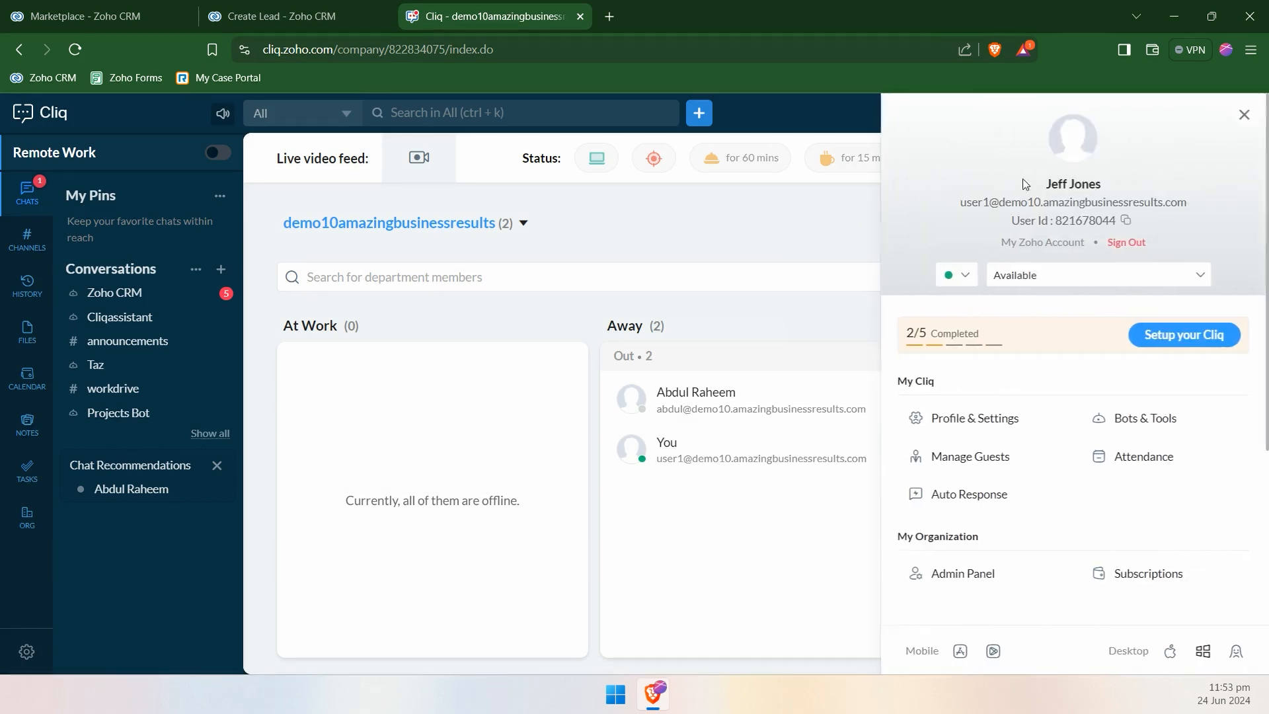
click(1152, 419)
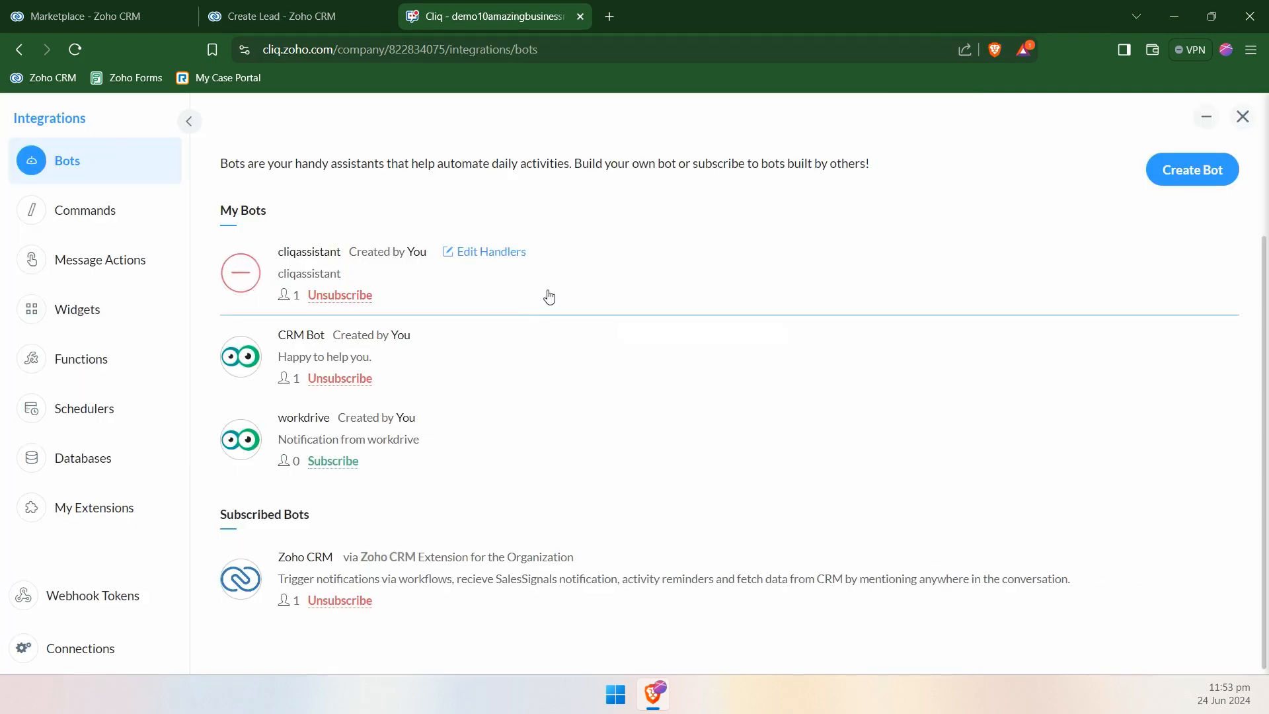
Start creating a Cliq bot with the name abrbot and the Organization access level
click(1164, 184)
click(357, 224)
text(abrbot)
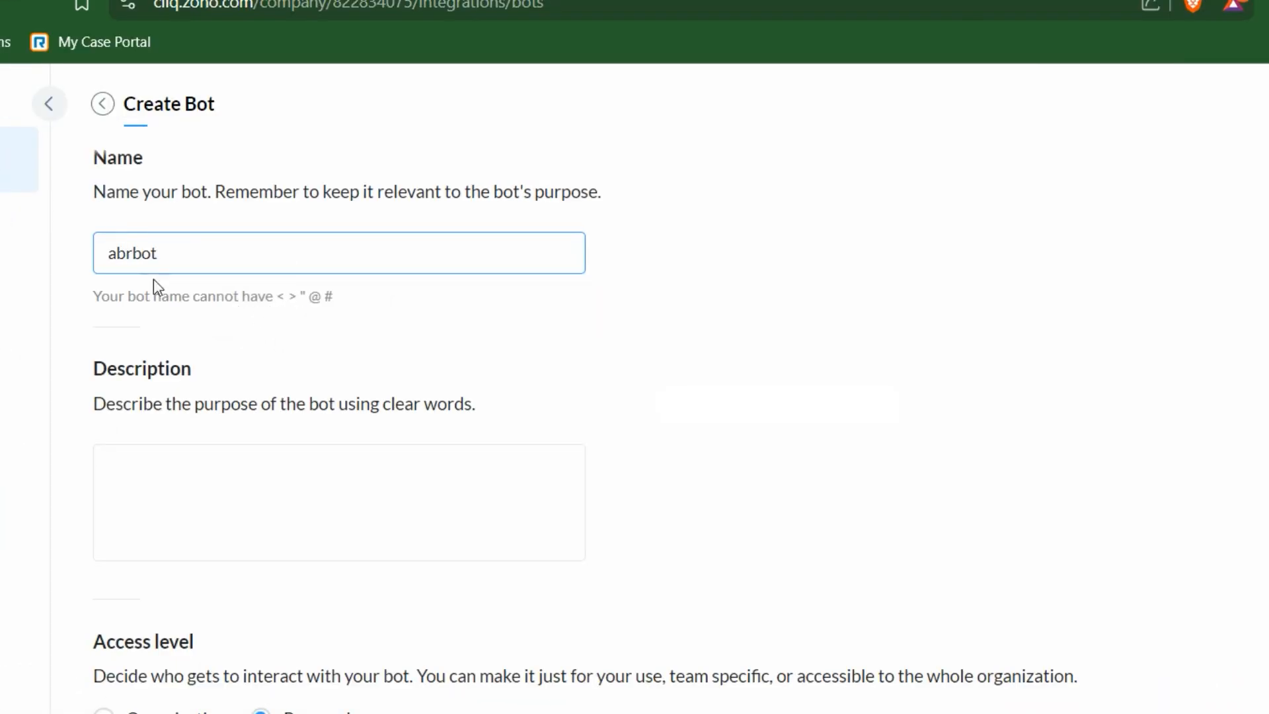
double_click(144, 254)
right_click(135, 264)
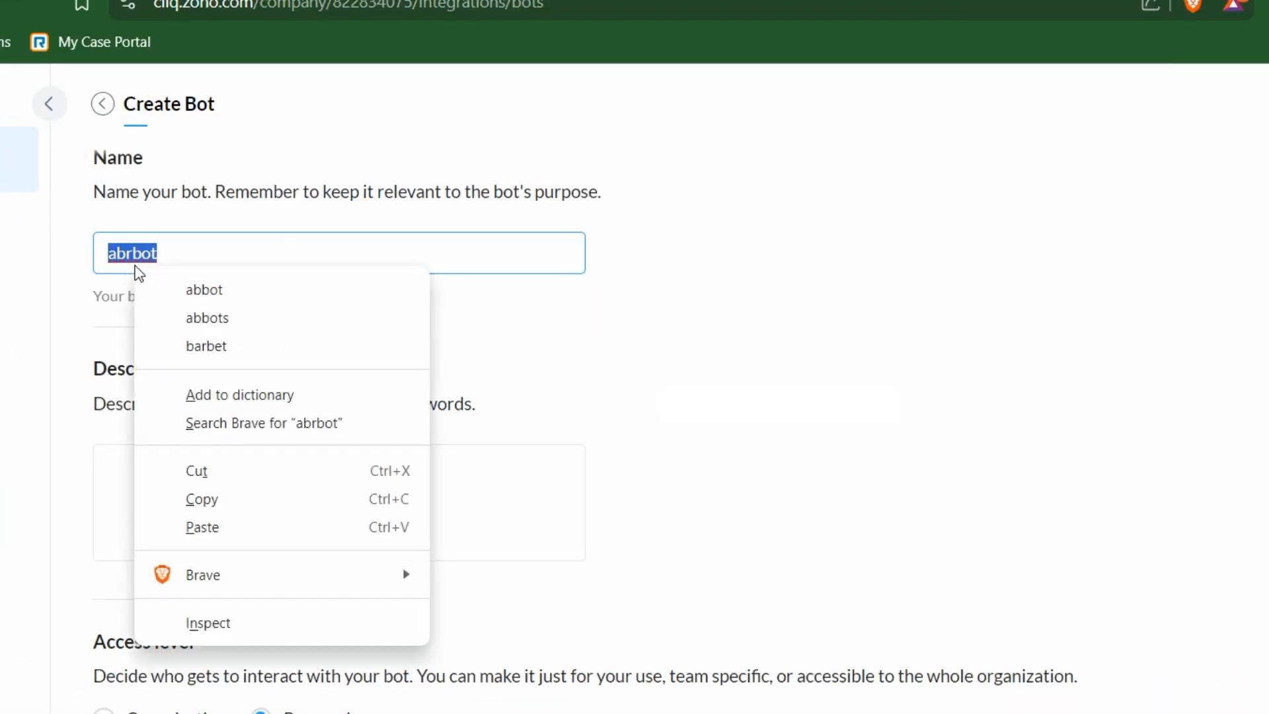
key(Escape)
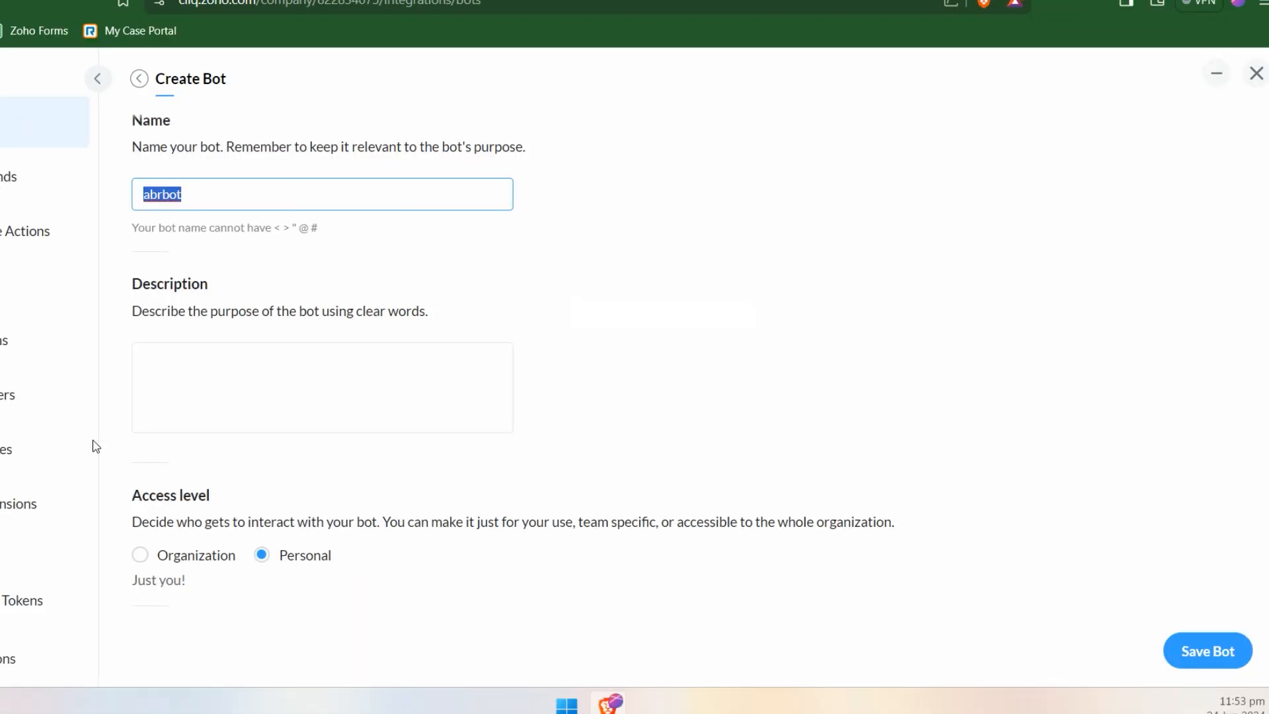
drag(134, 497, 211, 497)
click(177, 561)
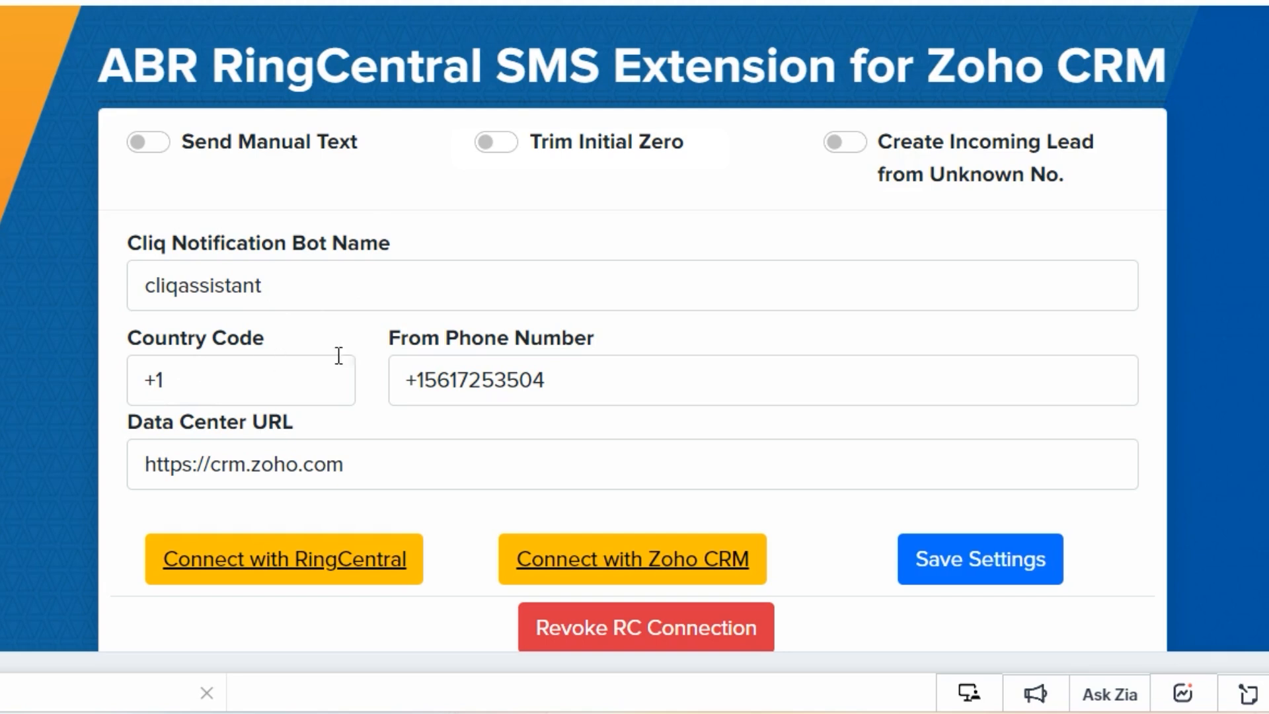
Examine the Country Code, From Phone Number and available Data Center URL options in the SMS extension's settings
drag(203, 376, 132, 379)
click(395, 342)
click(428, 380)
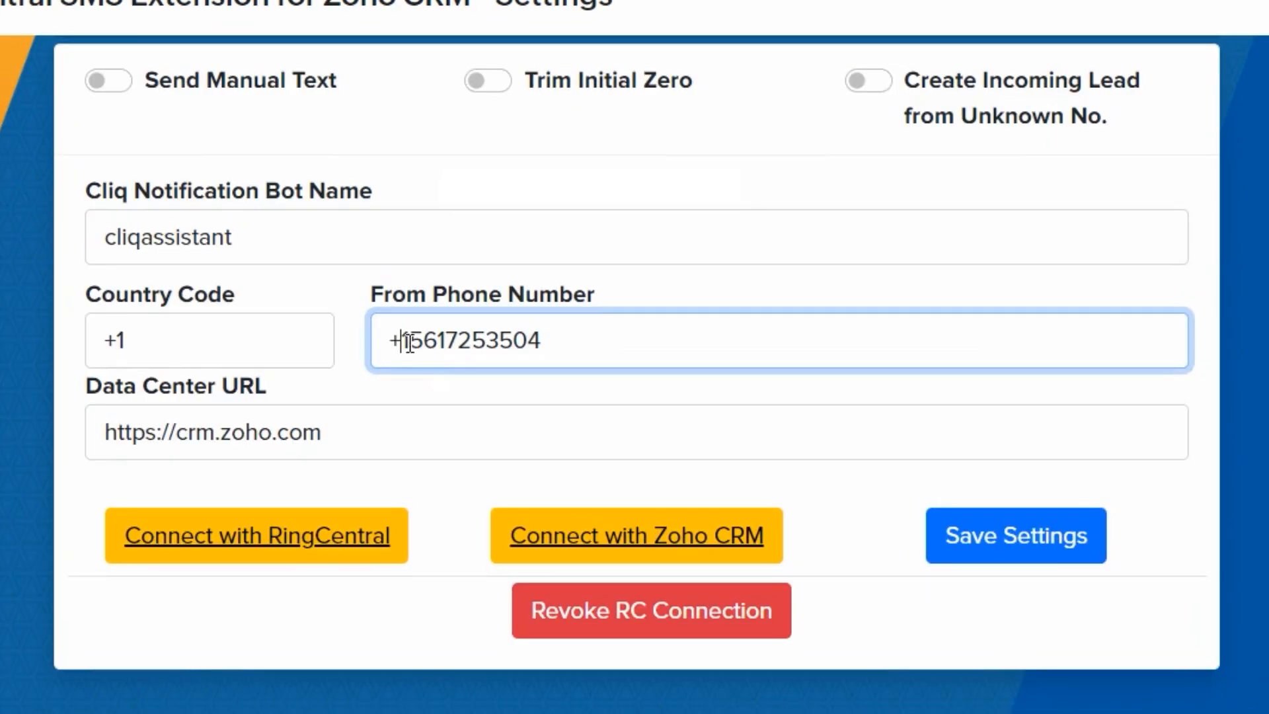
click(417, 411)
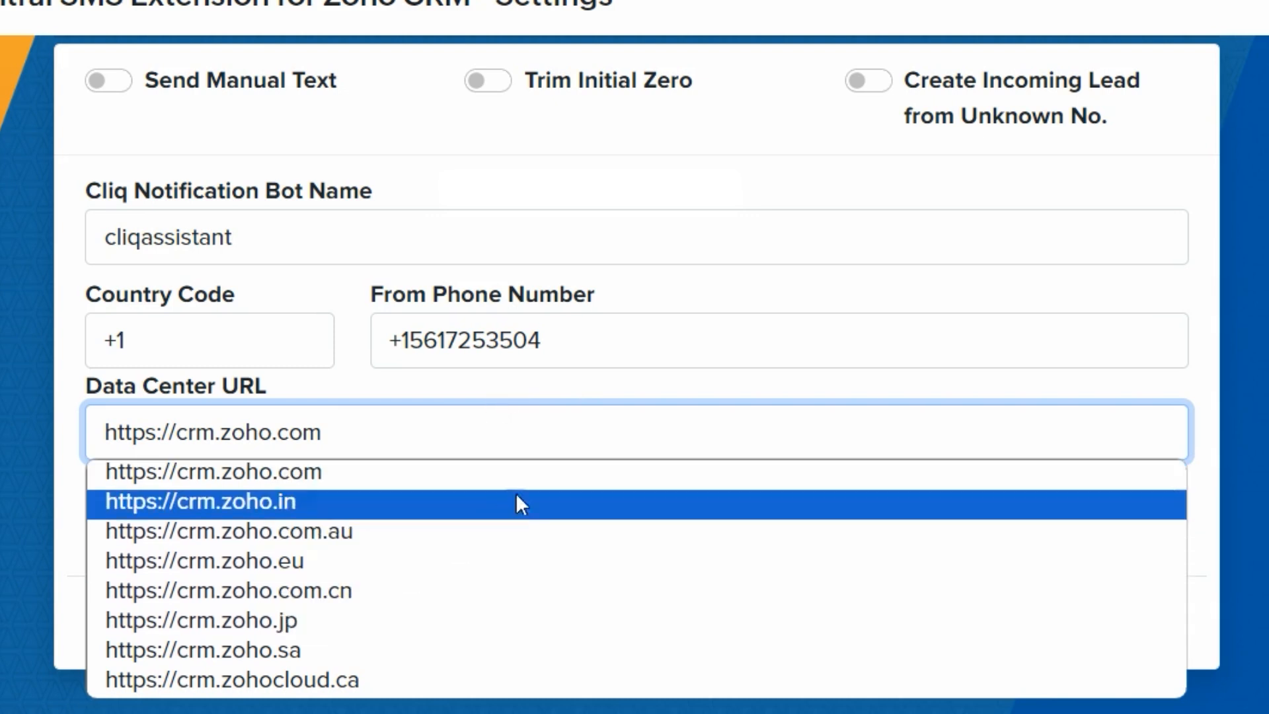
click(607, 385)
scroll(503, 432, up, 1)
scroll(437, 367, down, 1)
Start the RingCentral connection from the extension settings, check the phone number on the sign-in page, and save the extension settings
click(219, 542)
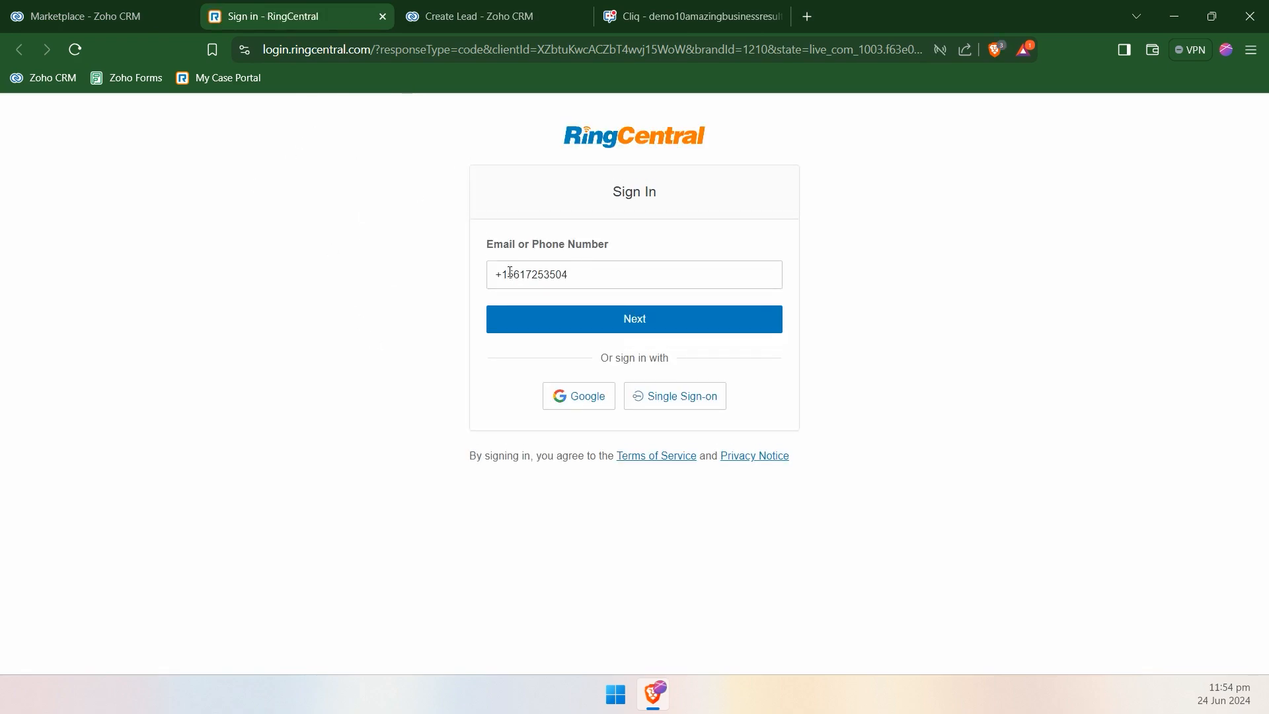
drag(605, 269, 384, 297)
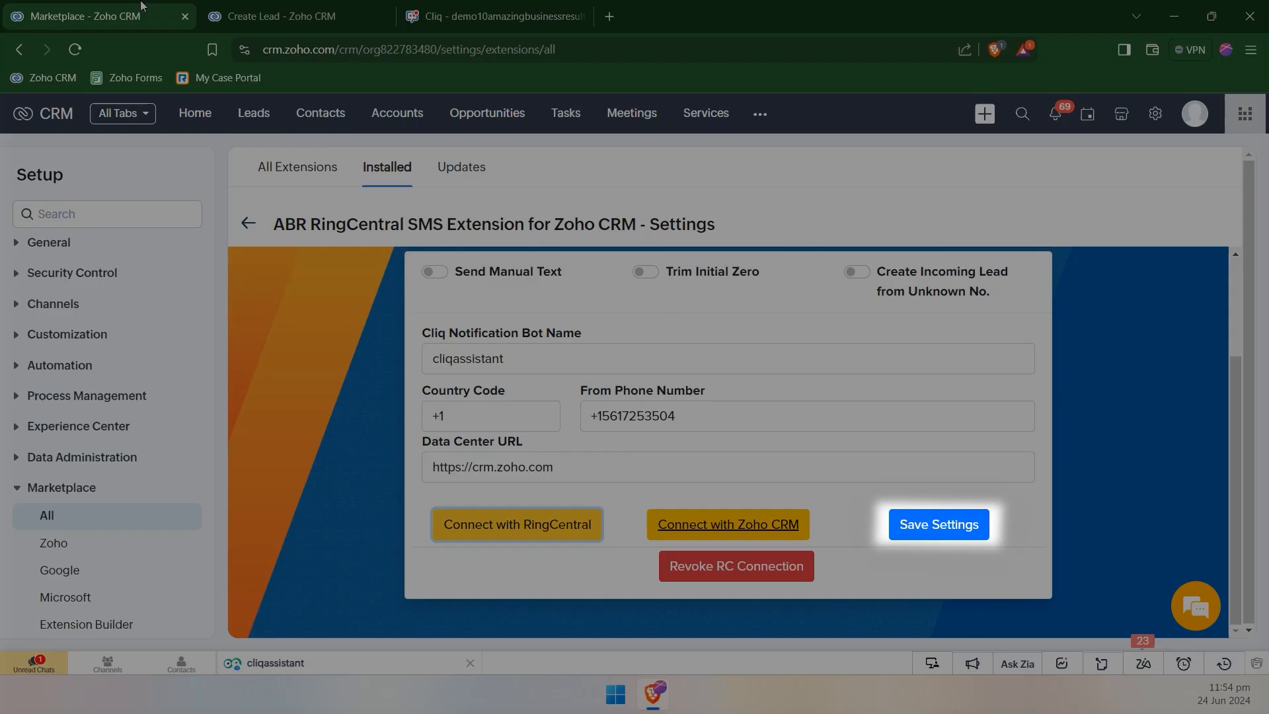
click(932, 523)
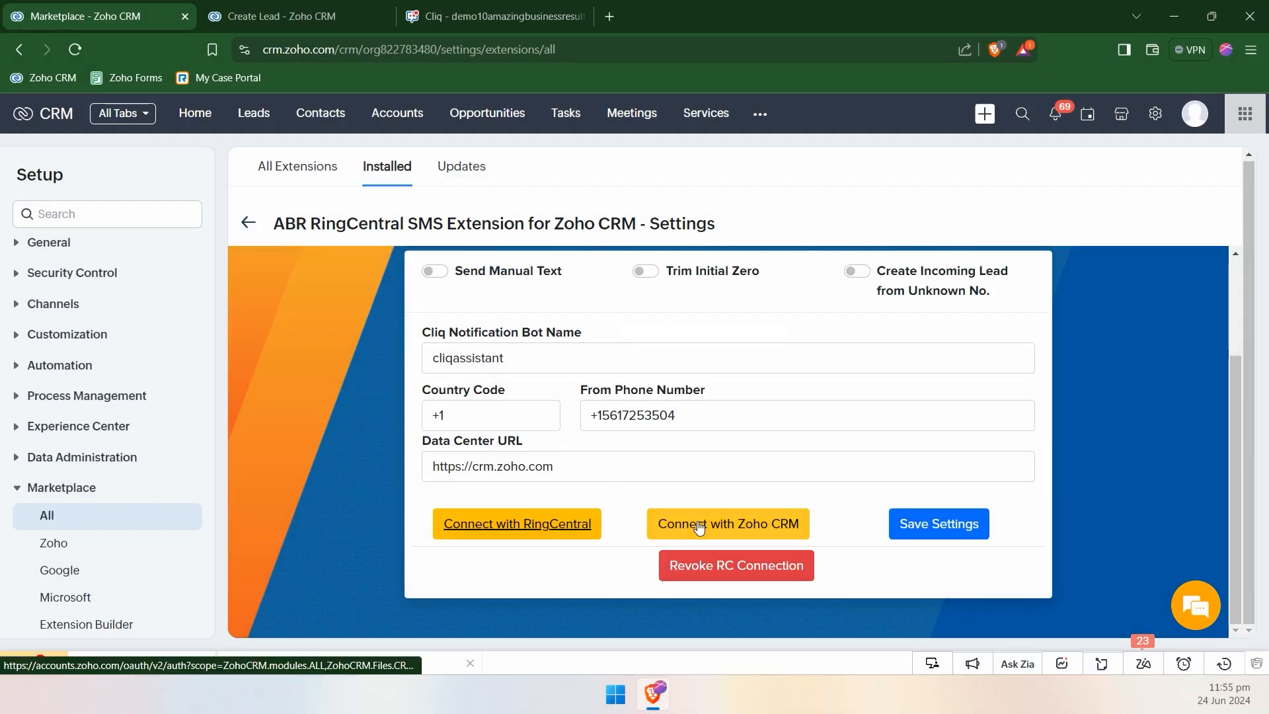
Connect the extension with Zoho CRM, accept the ABR ZCRM Connection's access request, and save the settings
click(699, 524)
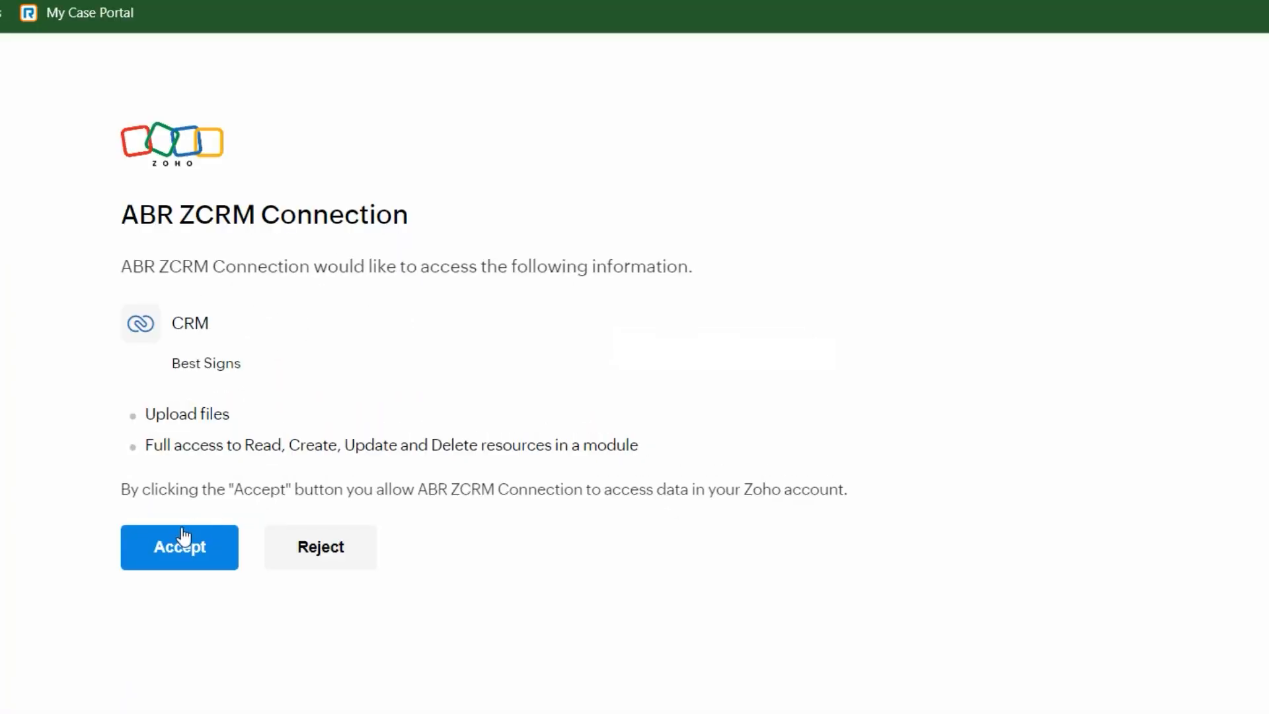
click(179, 527)
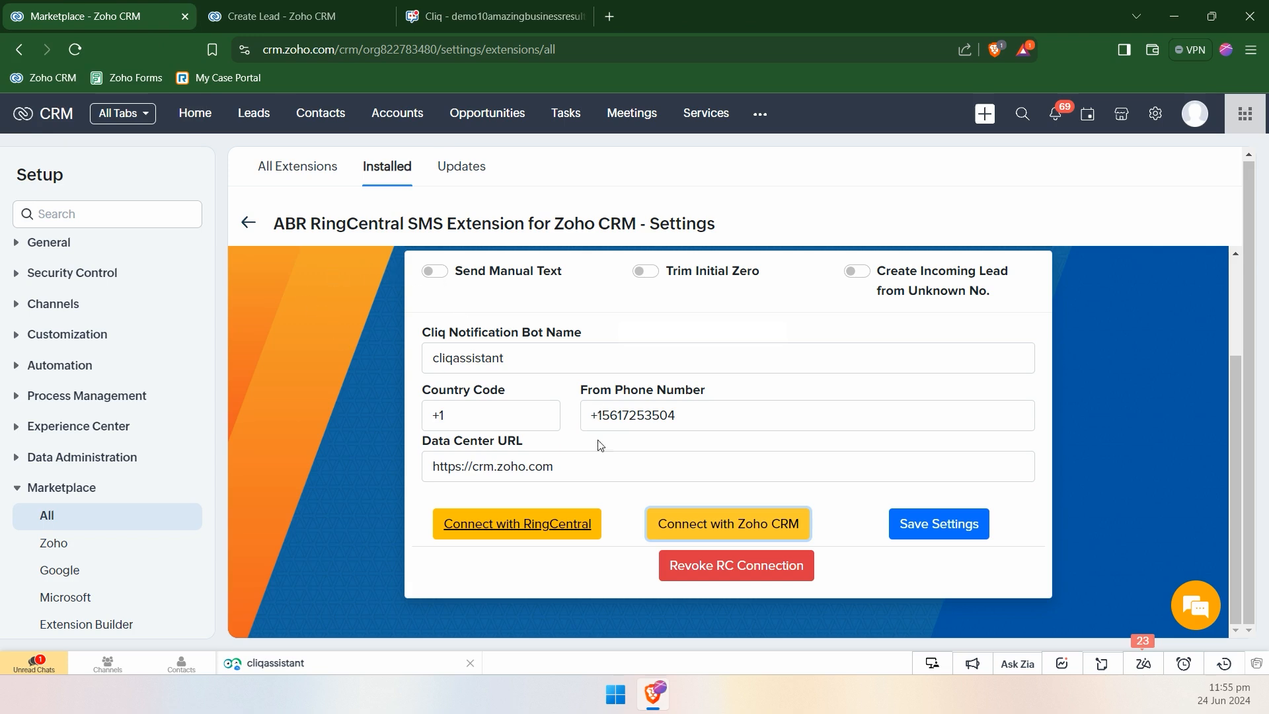
click(928, 526)
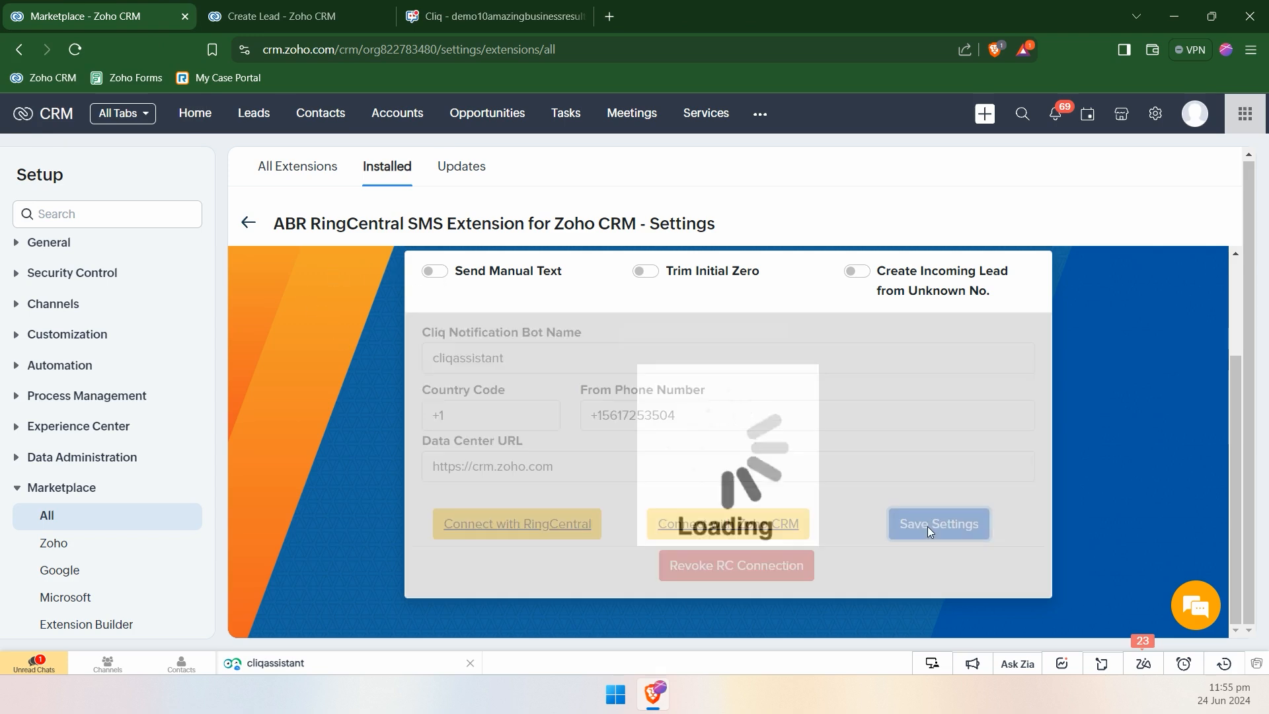
click(902, 391)
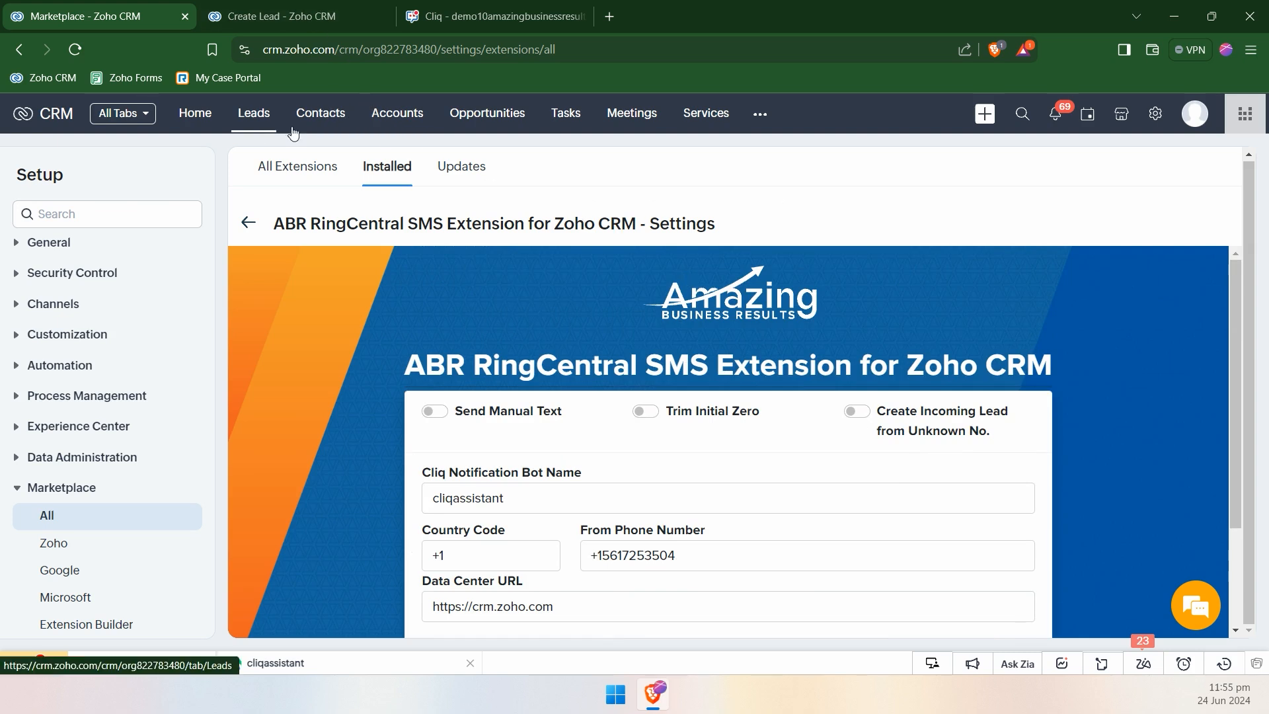
Save the prepared new lead with its name and mobile number in the Create Lead form
click(288, 21)
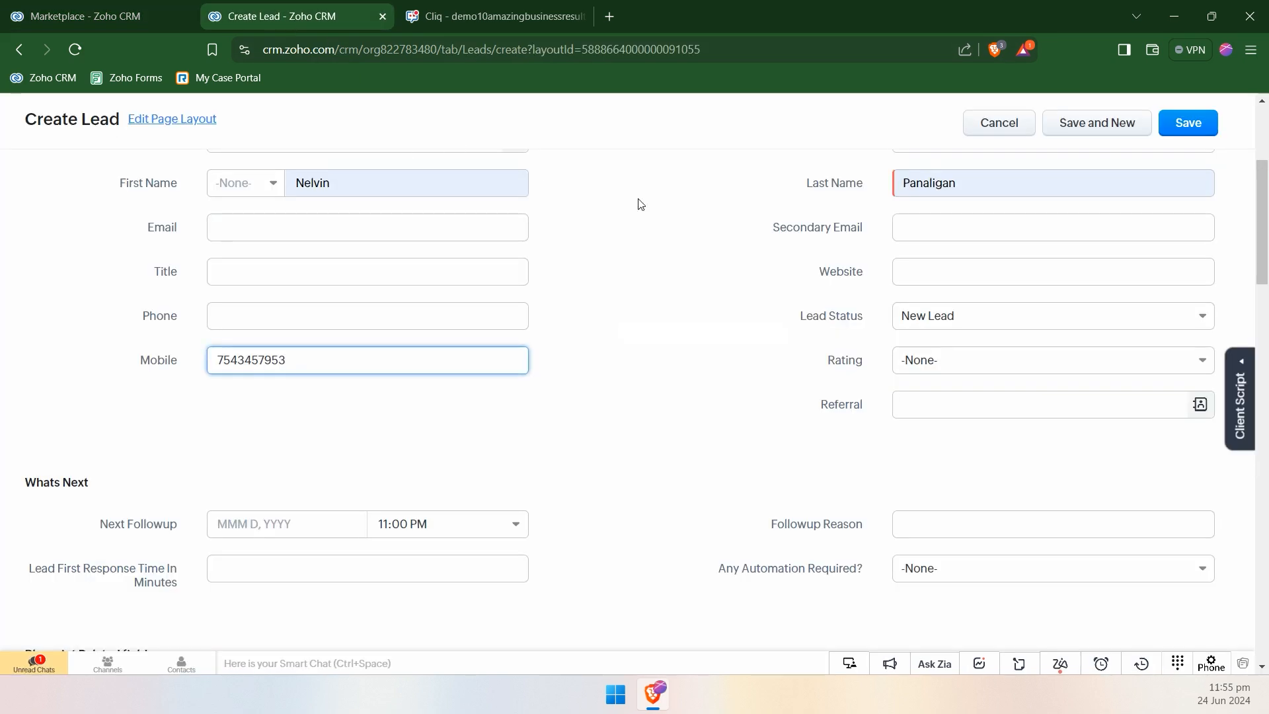
scroll(639, 204, up, 4)
click(1185, 165)
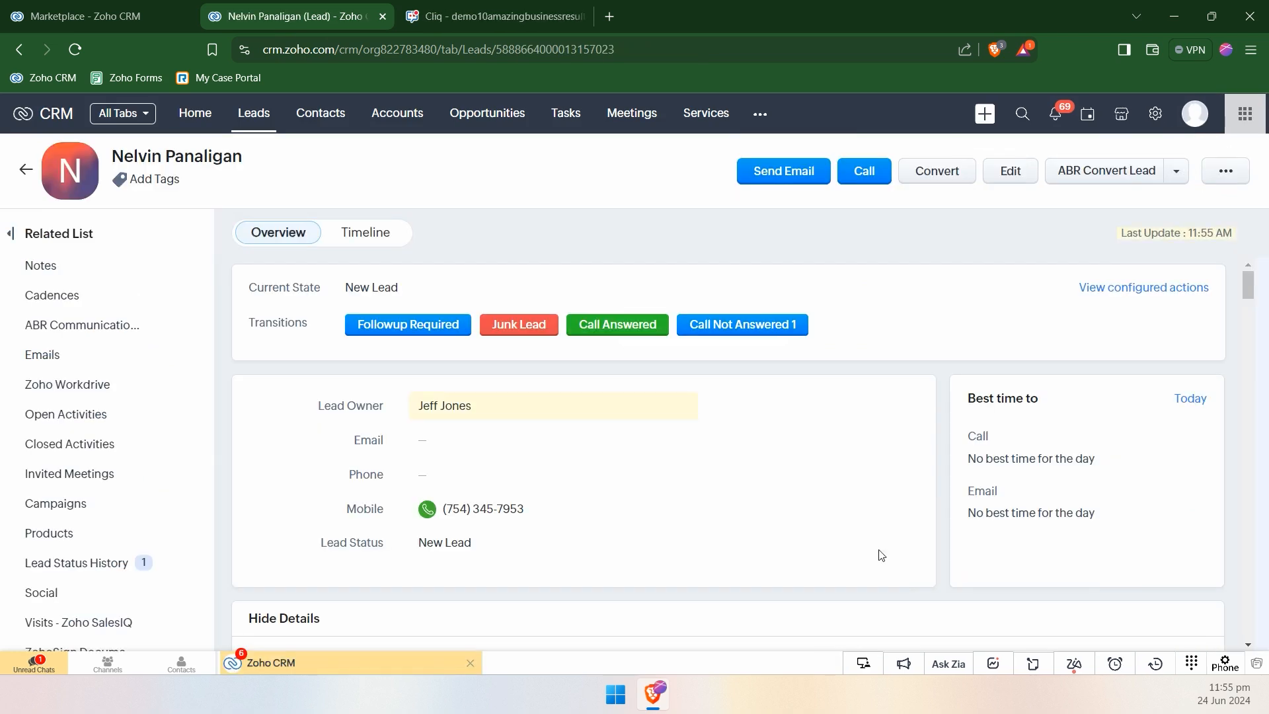
Examine the saved lead's Formatted Mobile Number under SMS Related Automation Fields
scroll(640, 481, down, 7)
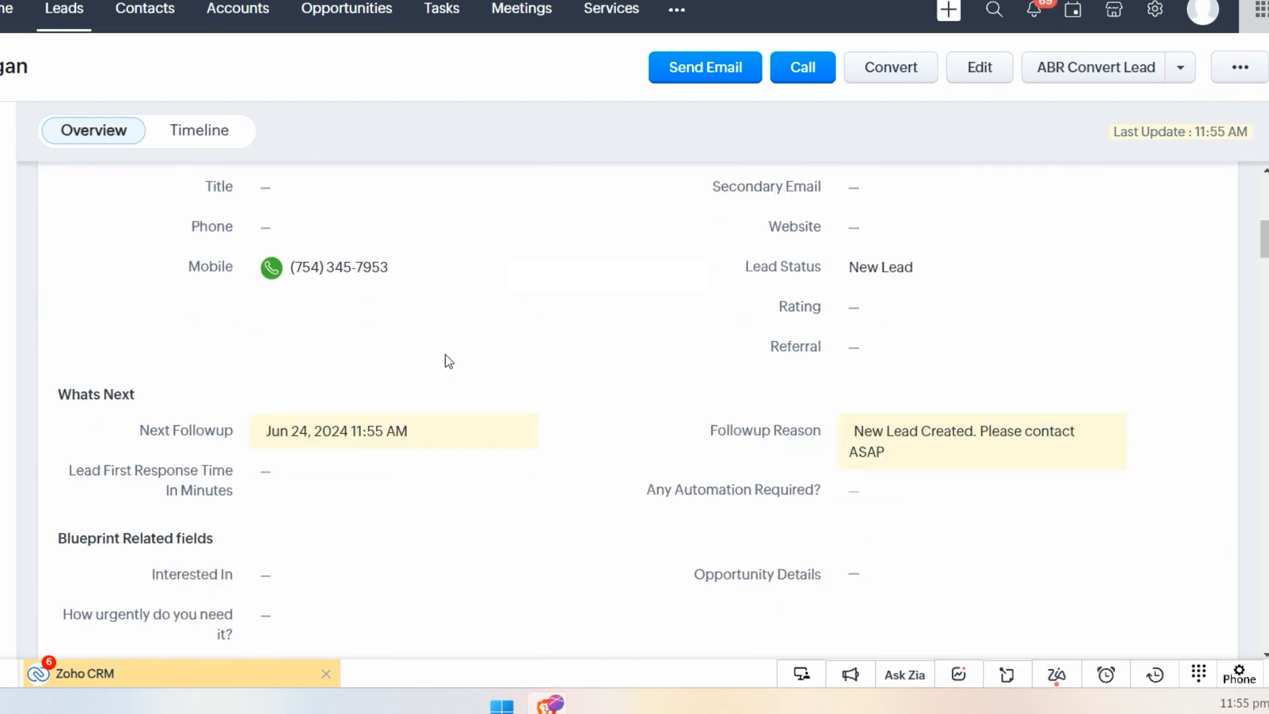
scroll(544, 308, down, 15)
scroll(476, 299, up, 2)
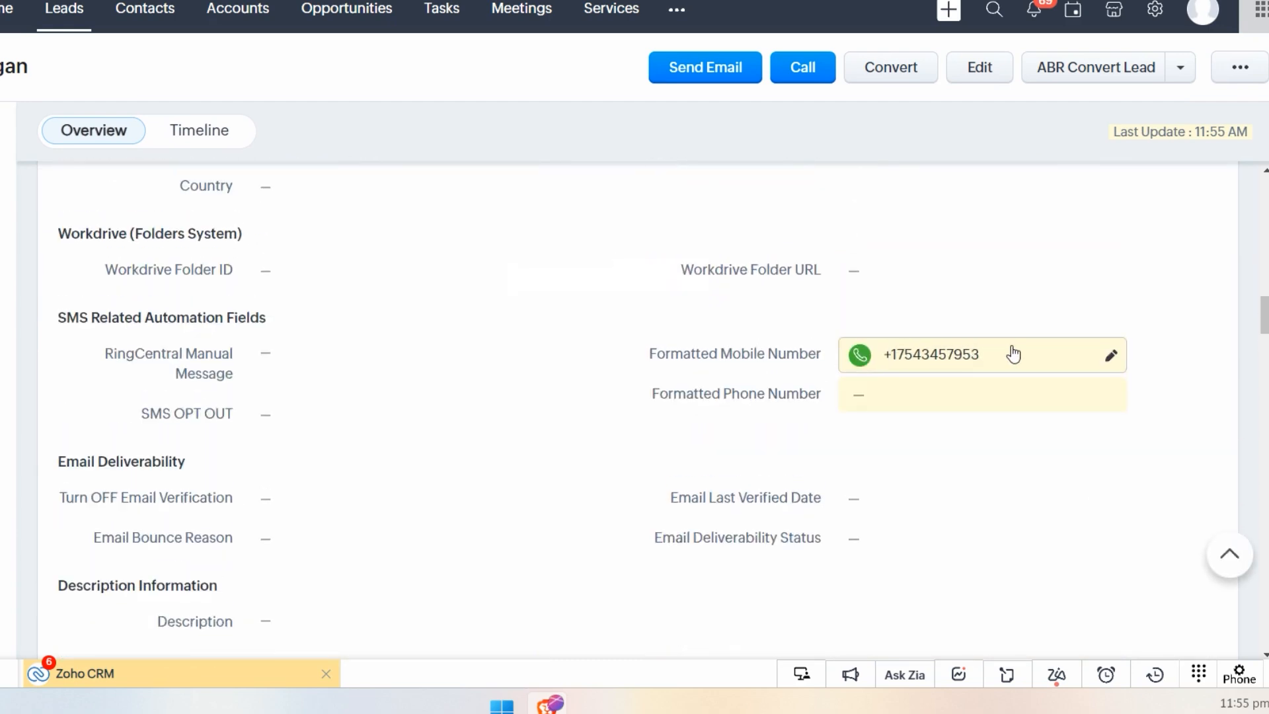
Examine the Formatted Mobile Number, Formatted Phone Number and RingCentral Manual Message fields, leaving the manual message empty
drag(673, 393, 800, 393)
click(789, 350)
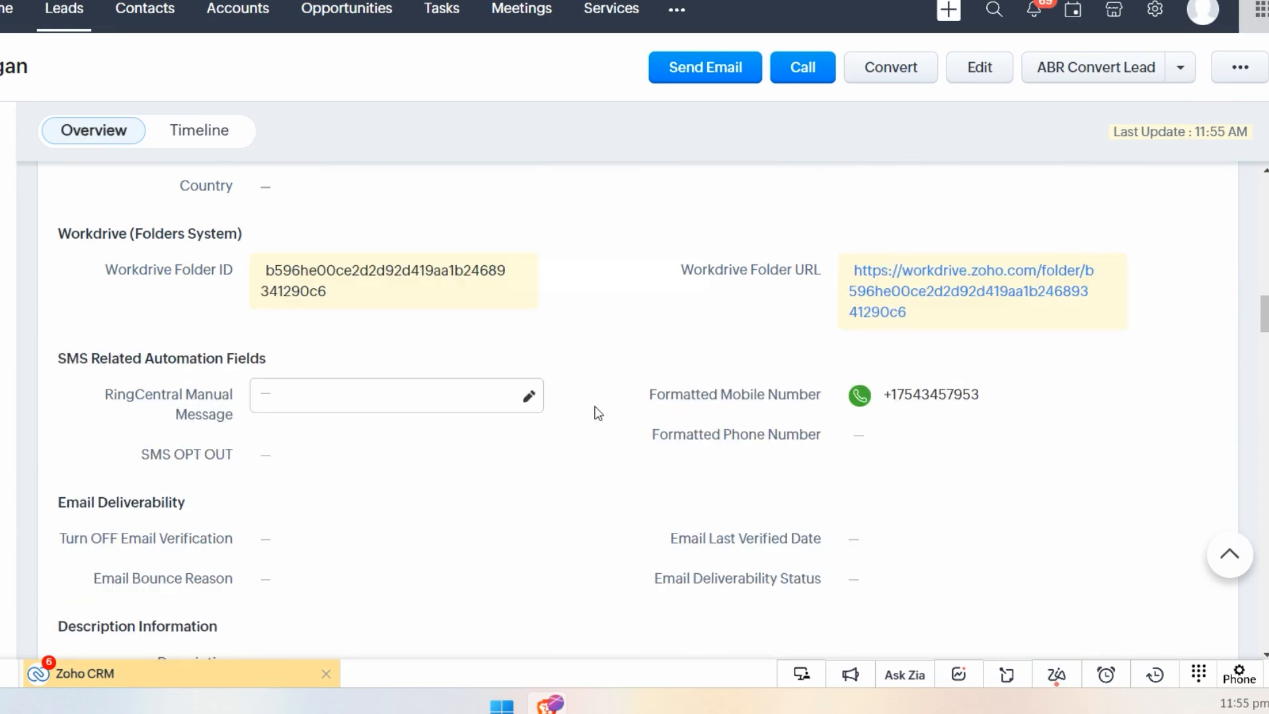
drag(666, 394, 699, 434)
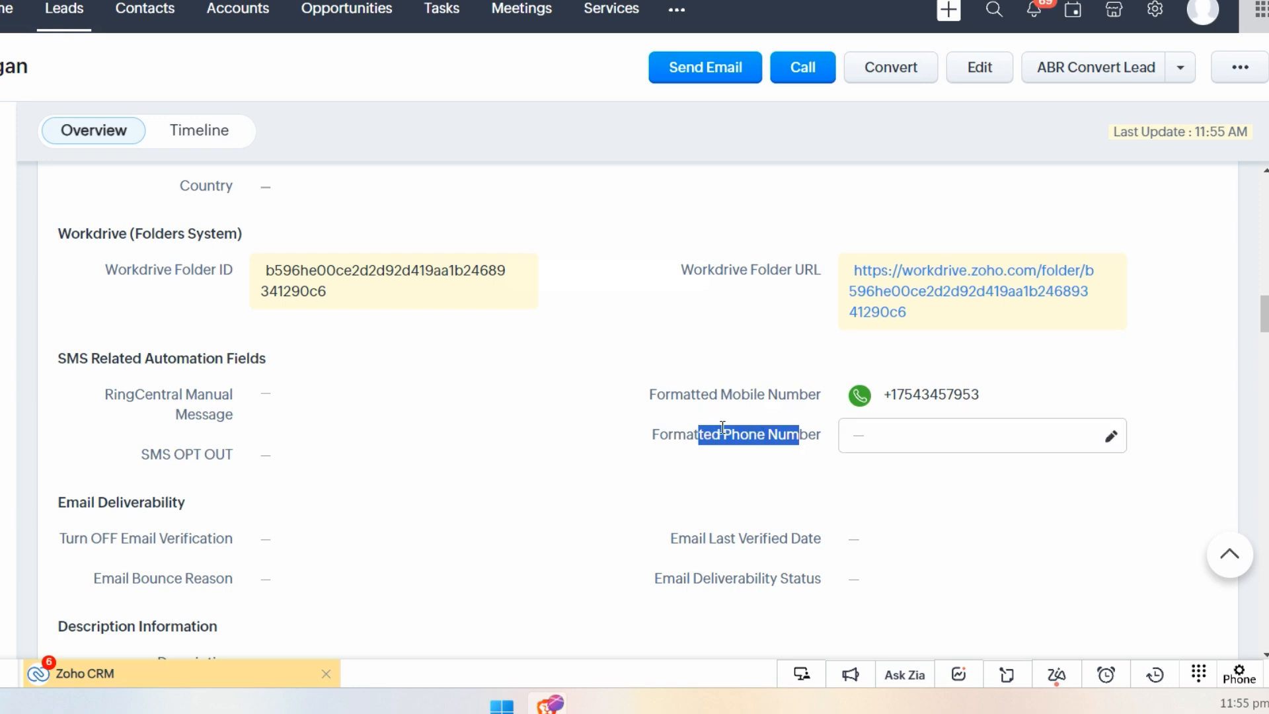
drag(117, 394, 199, 395)
click(199, 395)
click(374, 390)
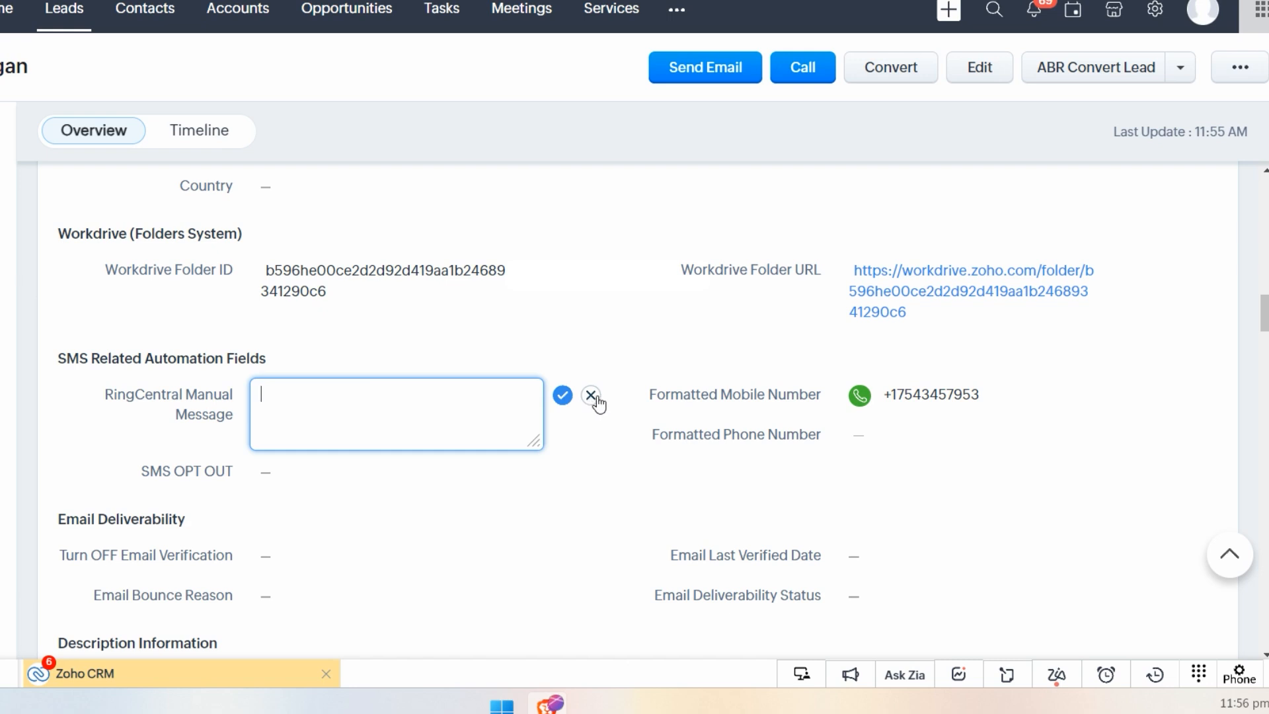
click(592, 397)
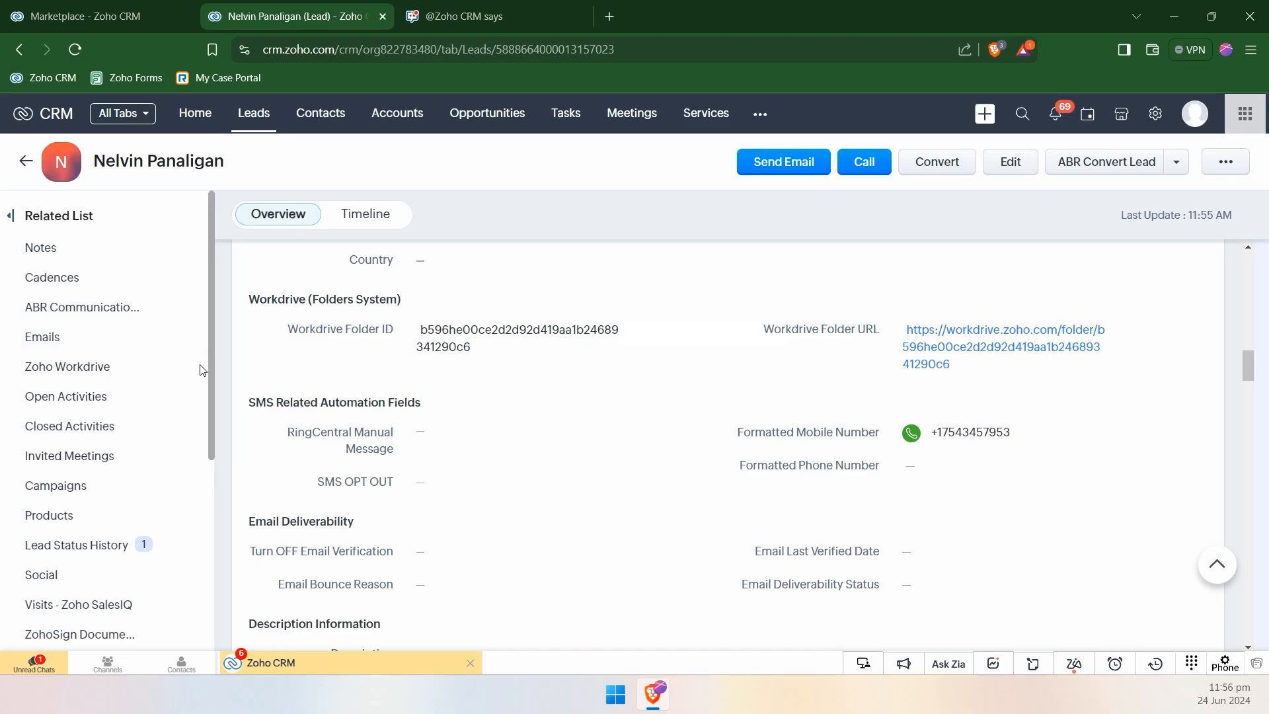
Open the lead's ABR Communication System section and check the sender and recipient number choices of the text chat
scroll(116, 320, down, 4)
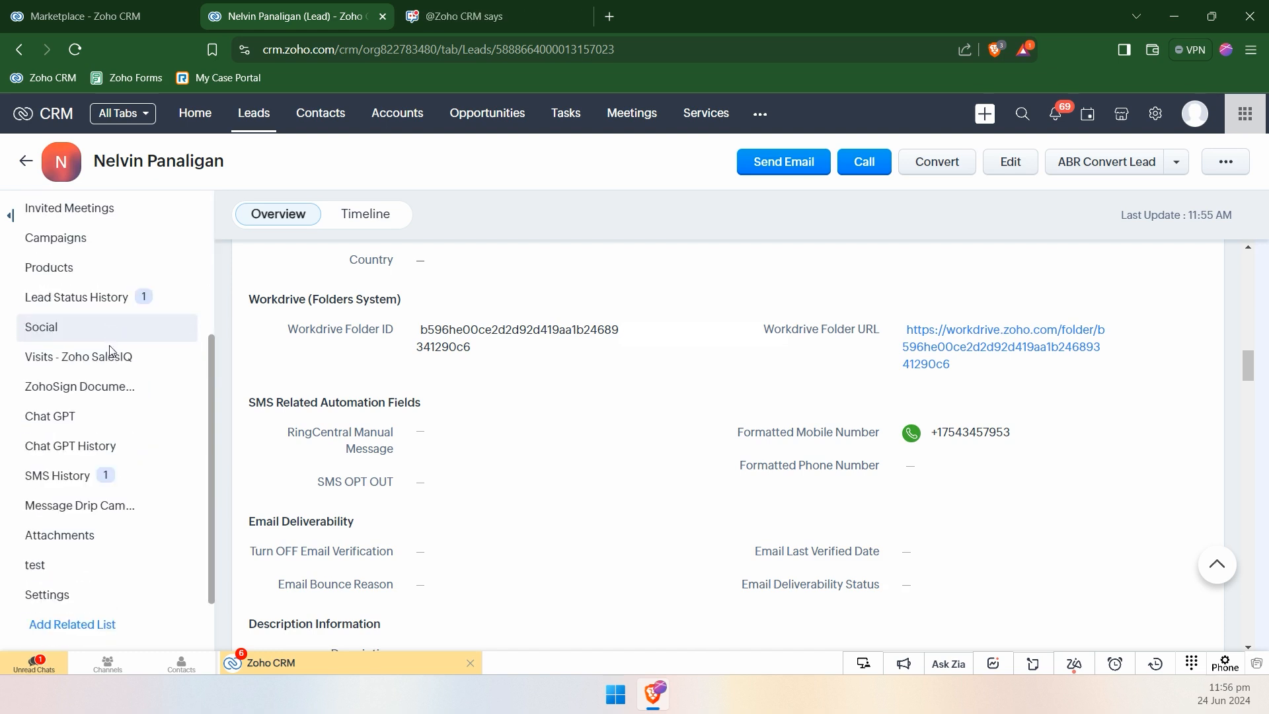
scroll(106, 442, up, 4)
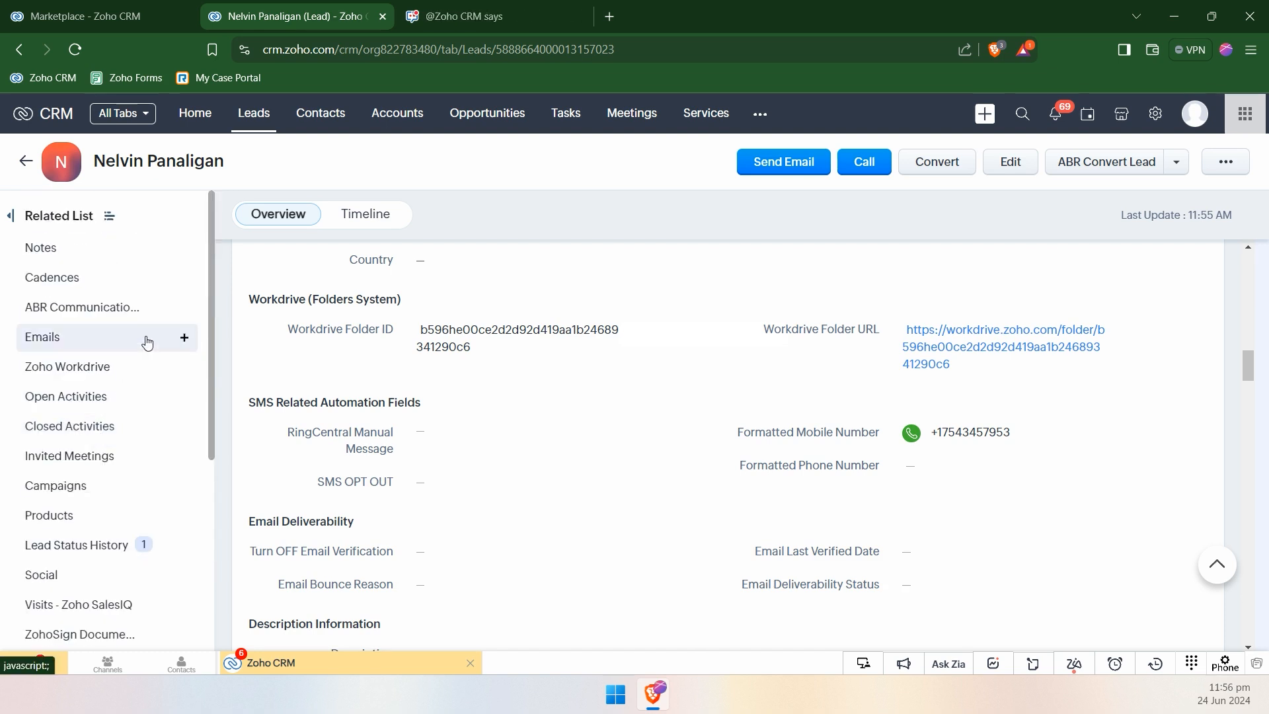
click(88, 310)
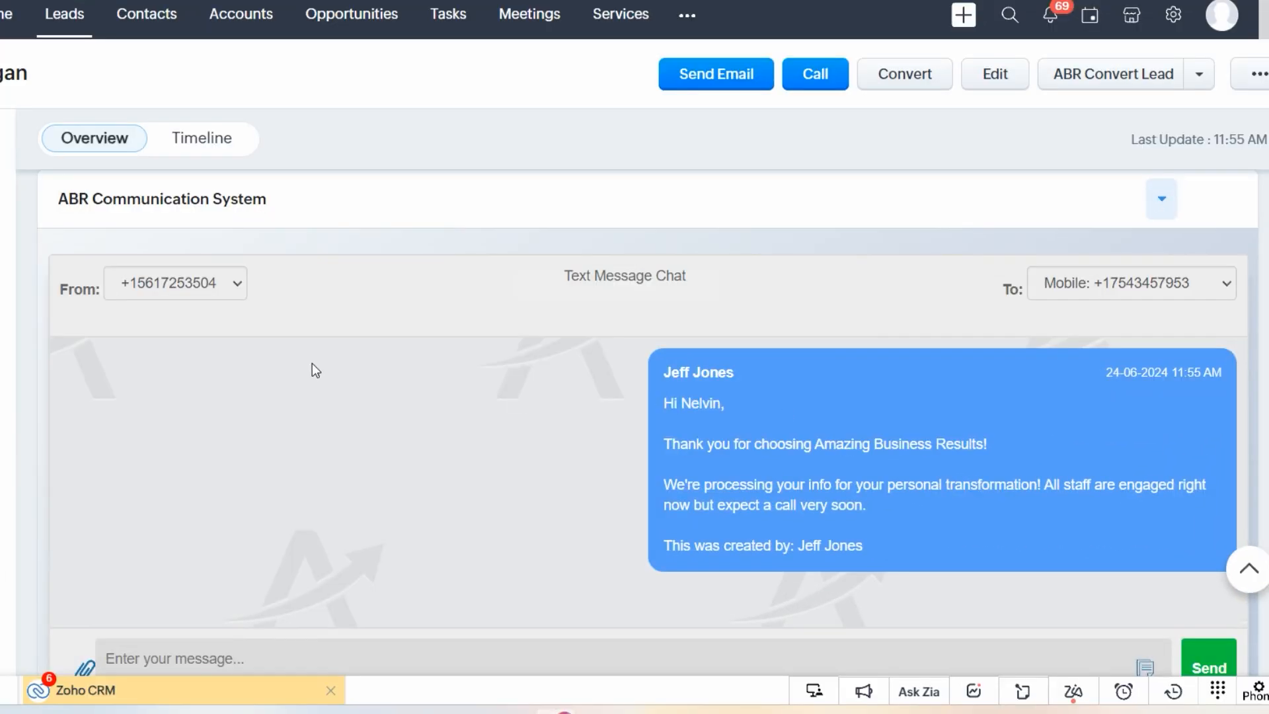
click(195, 292)
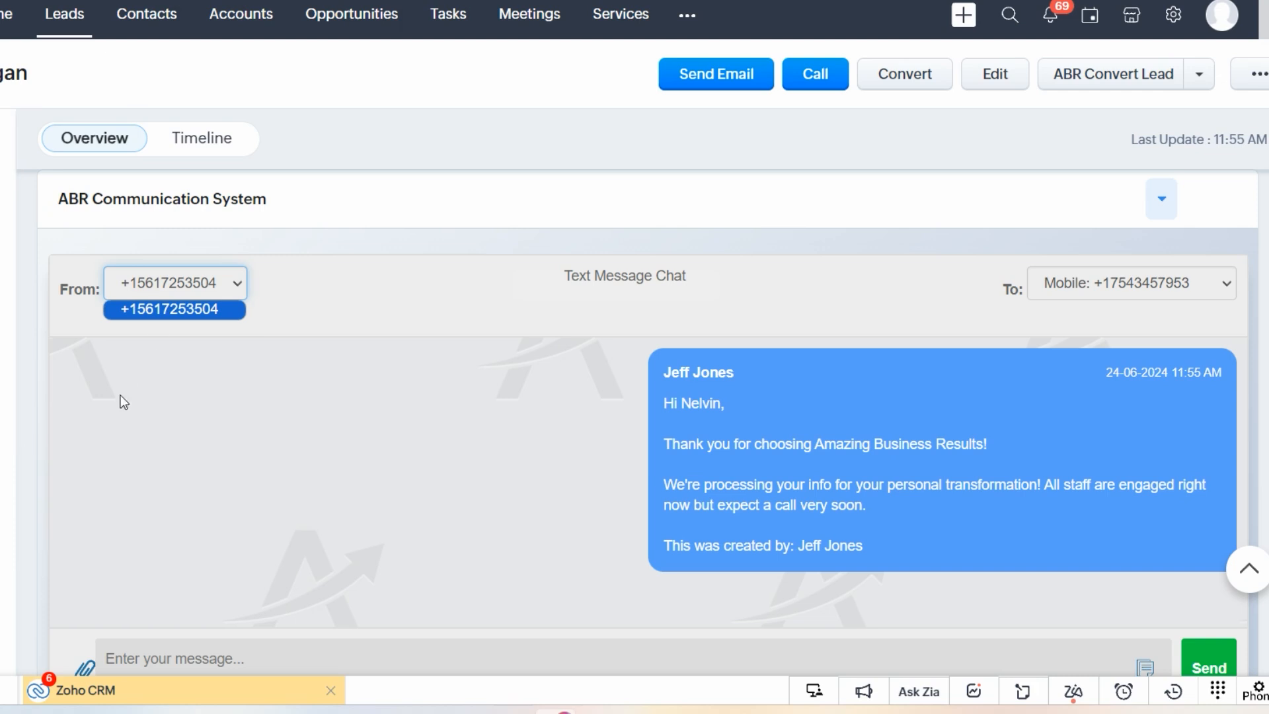
click(1084, 285)
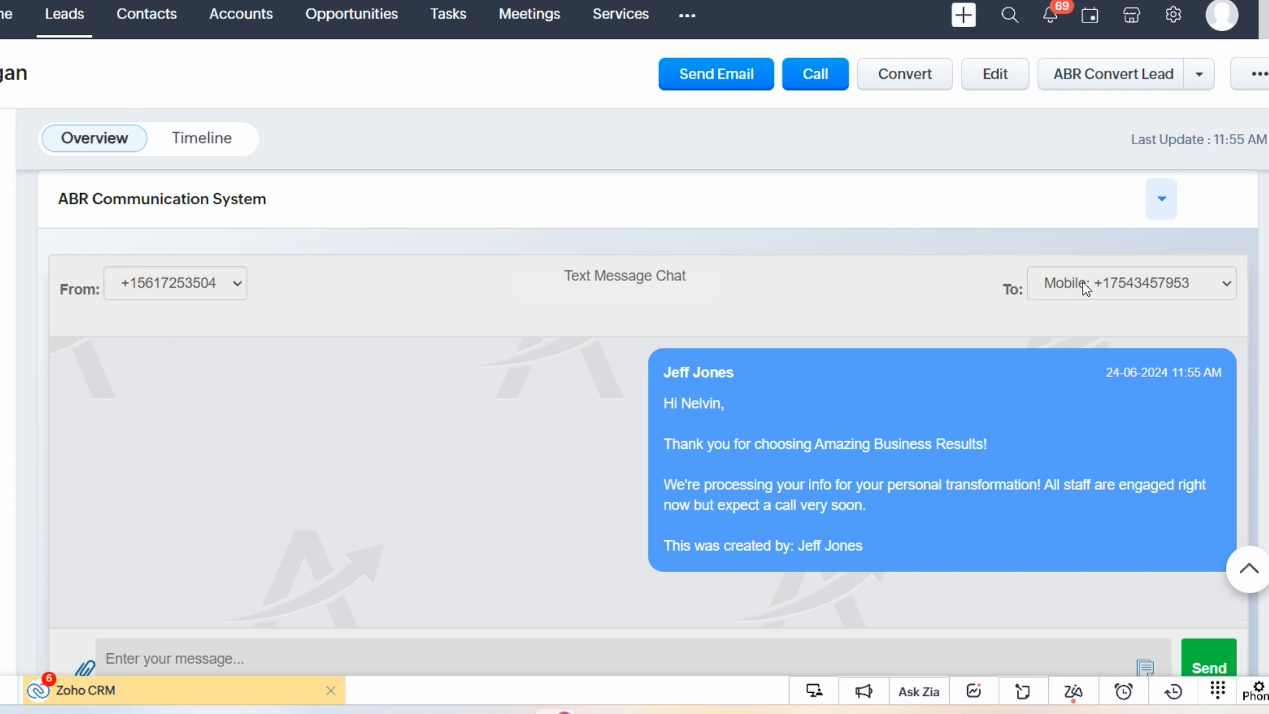
click(1083, 284)
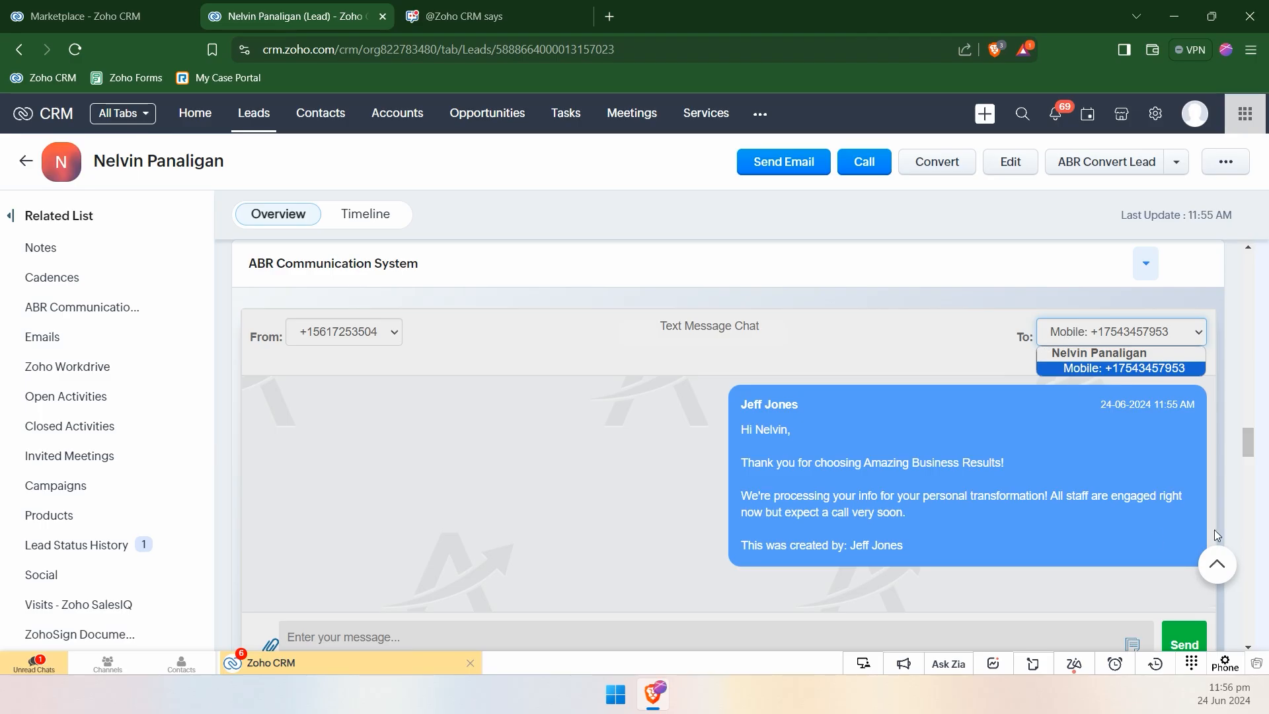
View the file attachment picker of the text message chat and dismiss it without choosing a file
scroll(735, 467, down, 1)
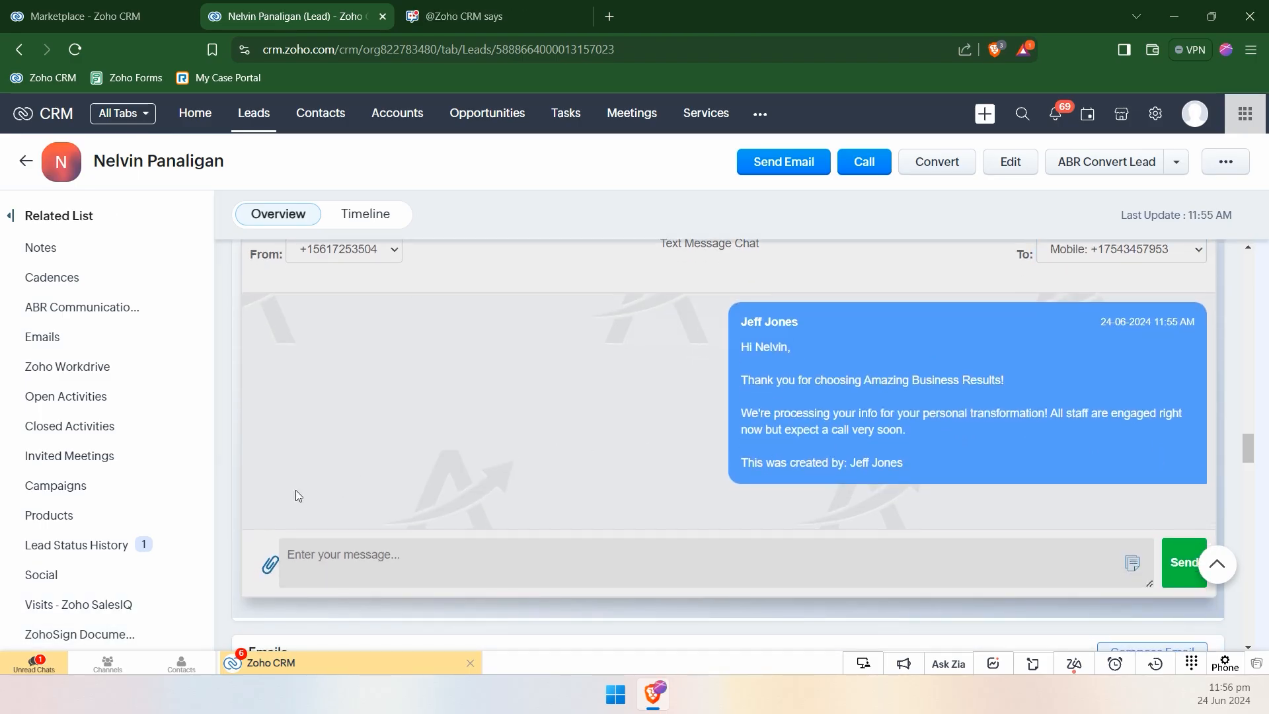
scroll(360, 538, up, 1)
scroll(360, 538, down, 1)
click(269, 569)
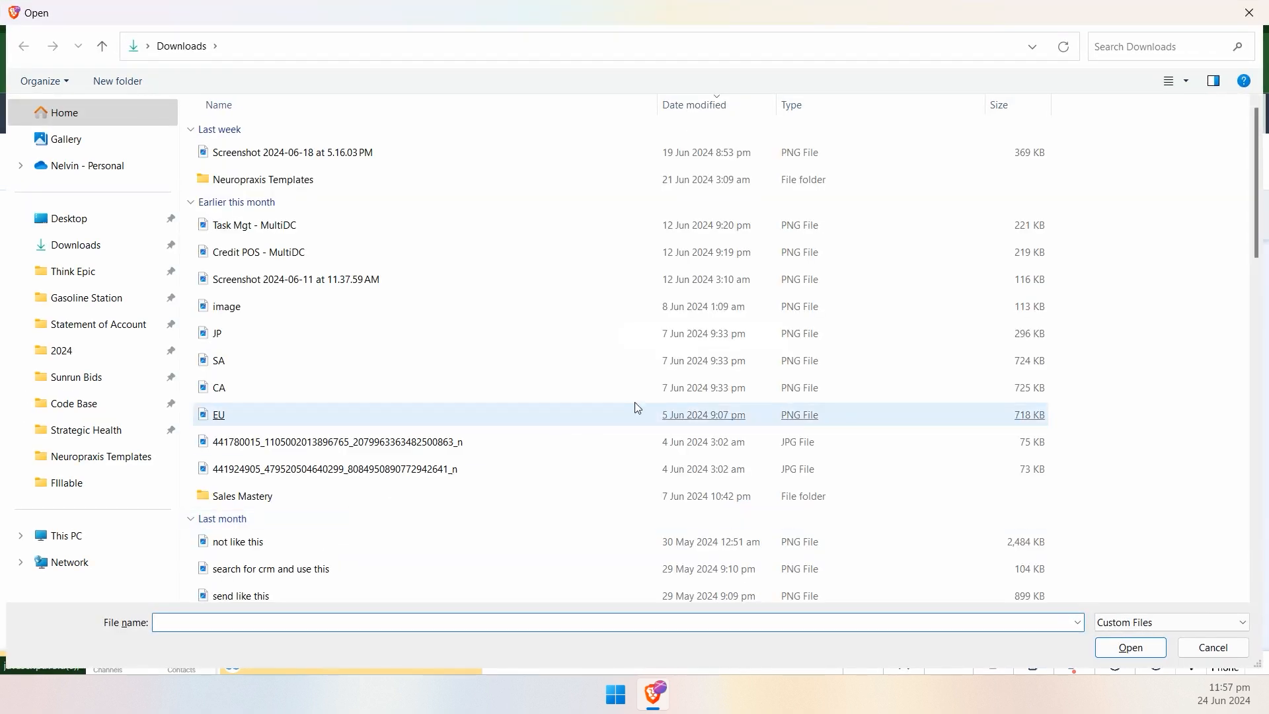
click(1213, 648)
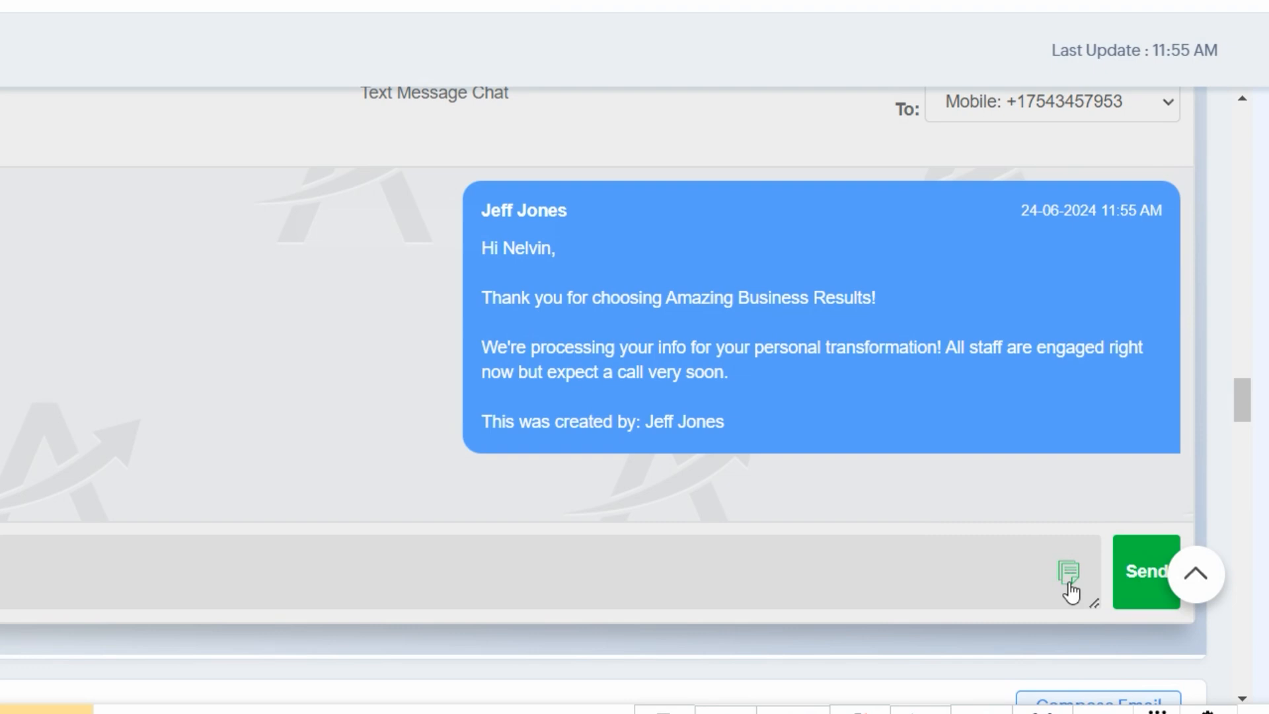
Open the SMS message template for editing and examine the ${First_Name} merge field in its message
click(1132, 563)
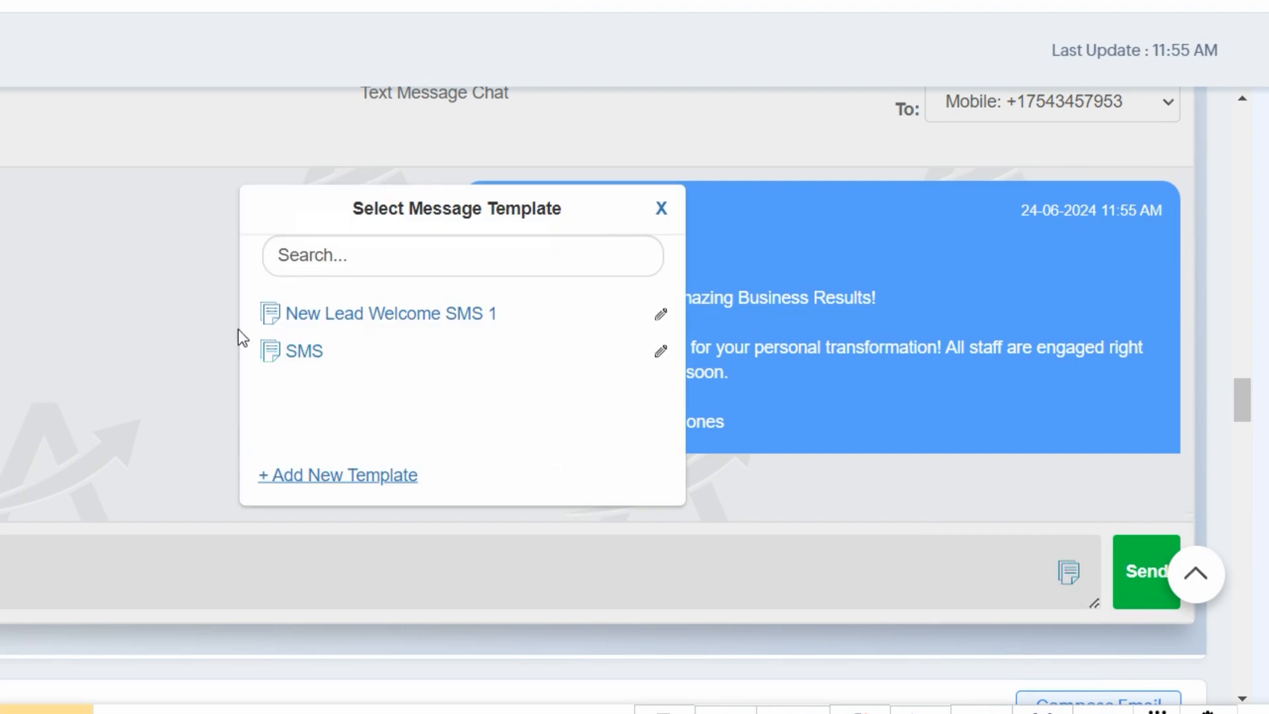
click(661, 351)
click(446, 397)
click(374, 356)
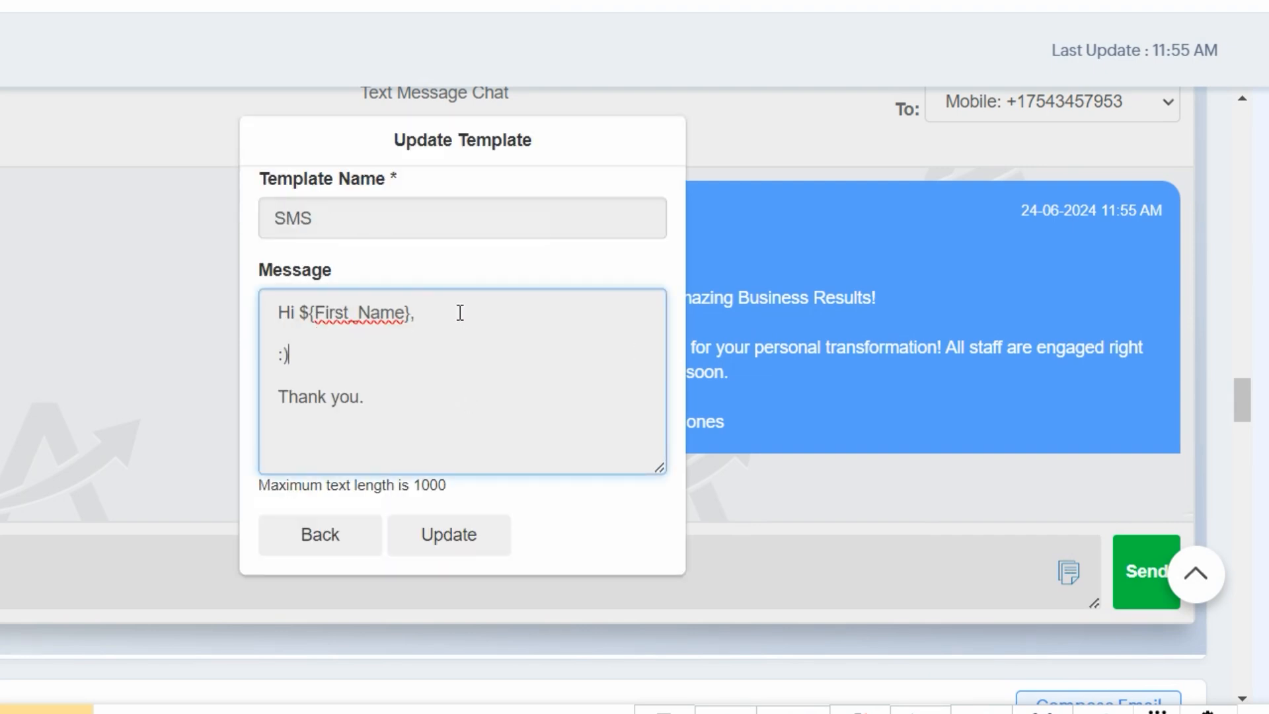
drag(304, 309, 414, 296)
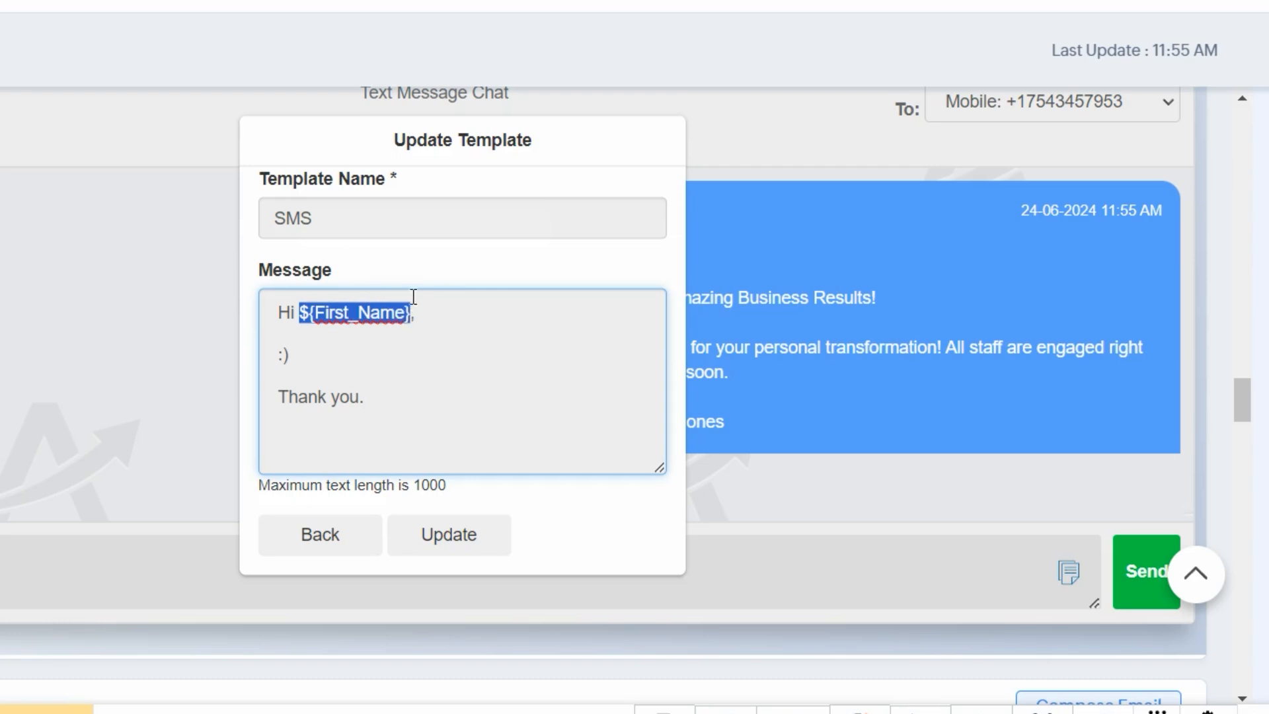
Insert the Company merge field after the smiley in the SMS template's message and update the template
click(363, 376)
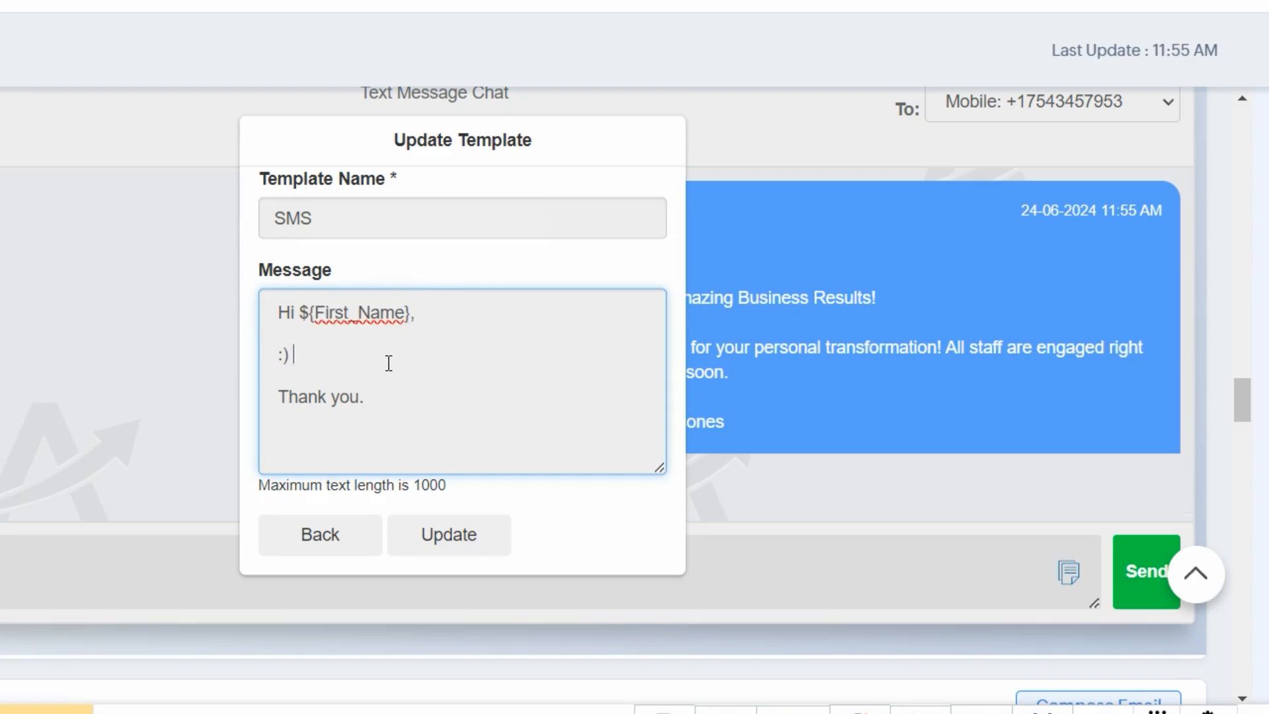
text(#)
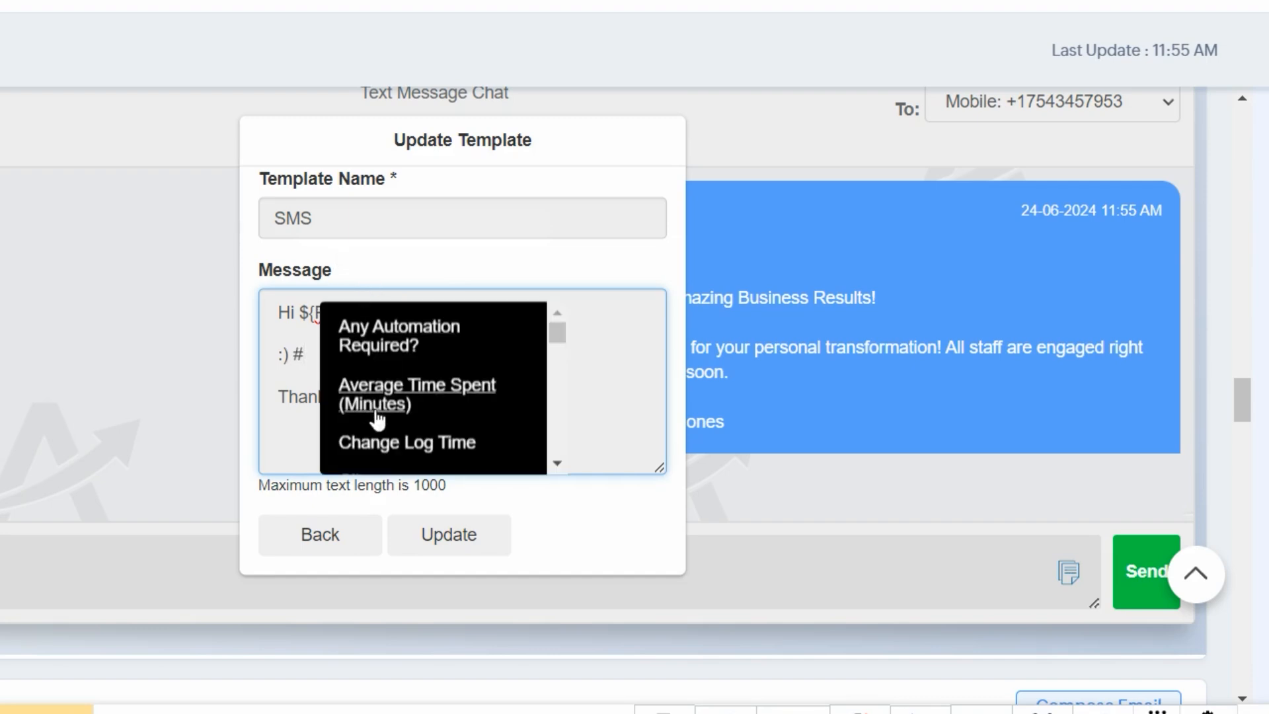
scroll(442, 404, down, 1)
scroll(443, 405, down, 3)
scroll(436, 392, up, 2)
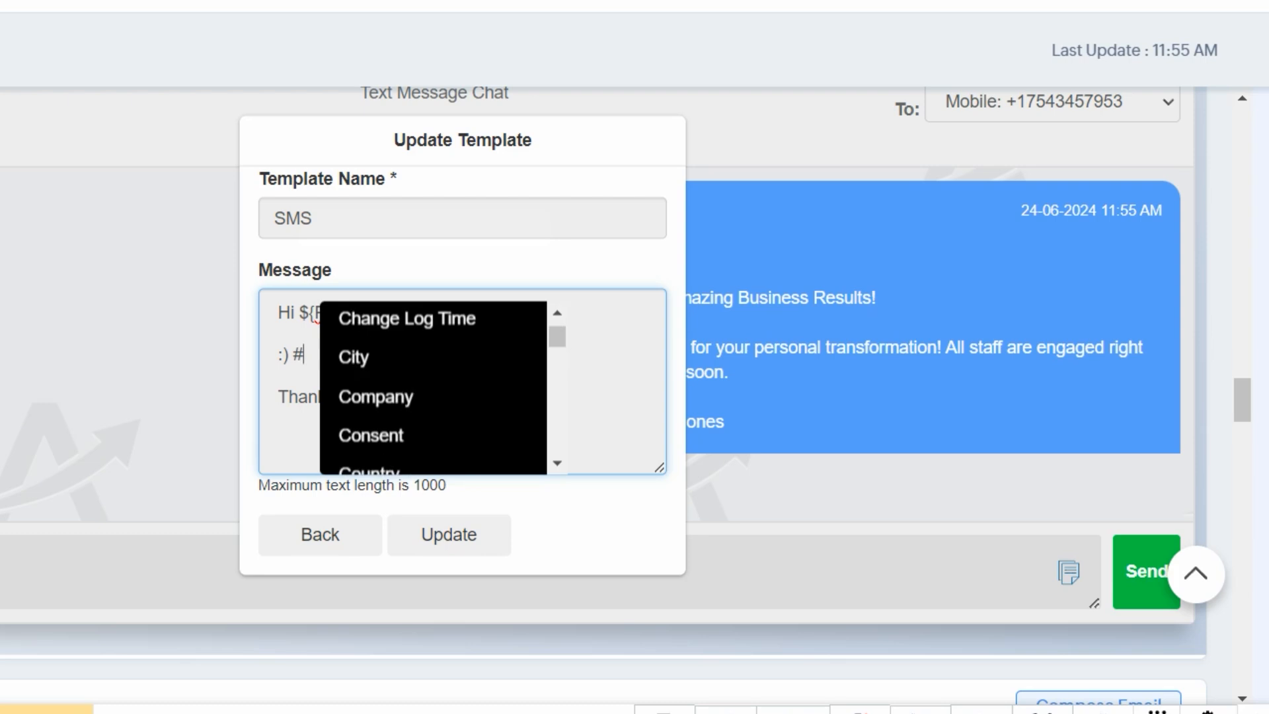
click(398, 405)
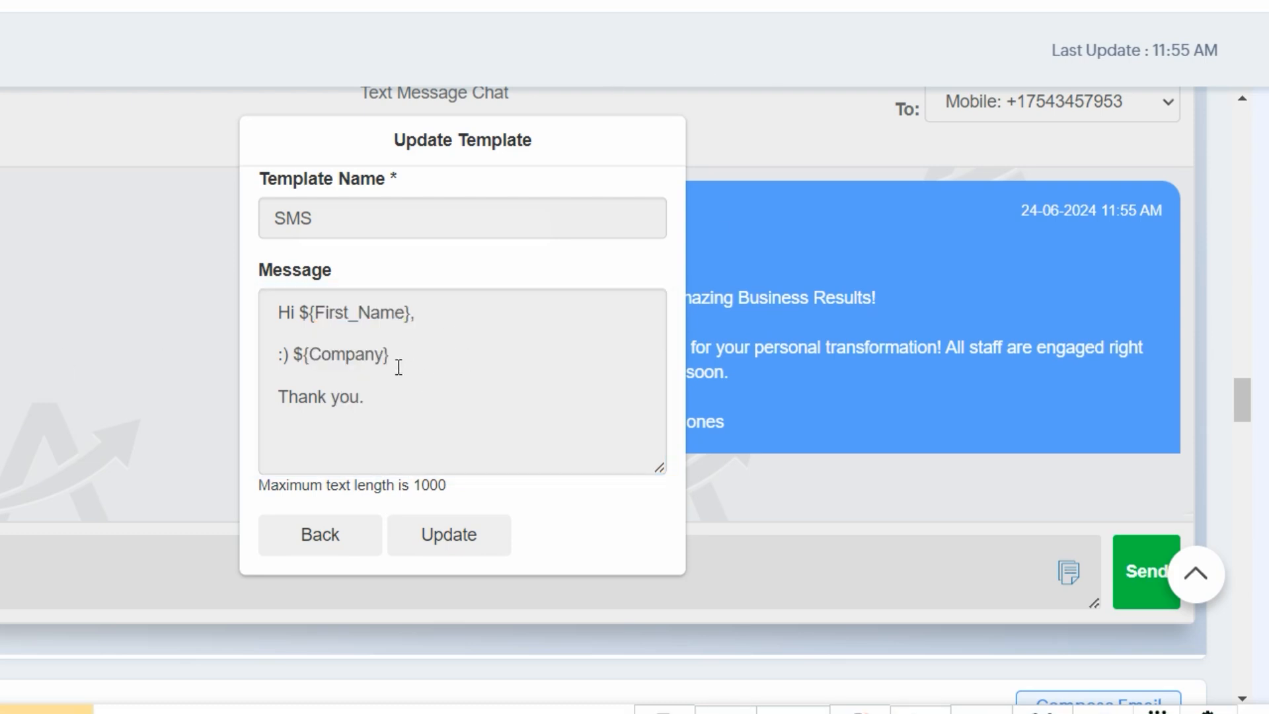
click(453, 530)
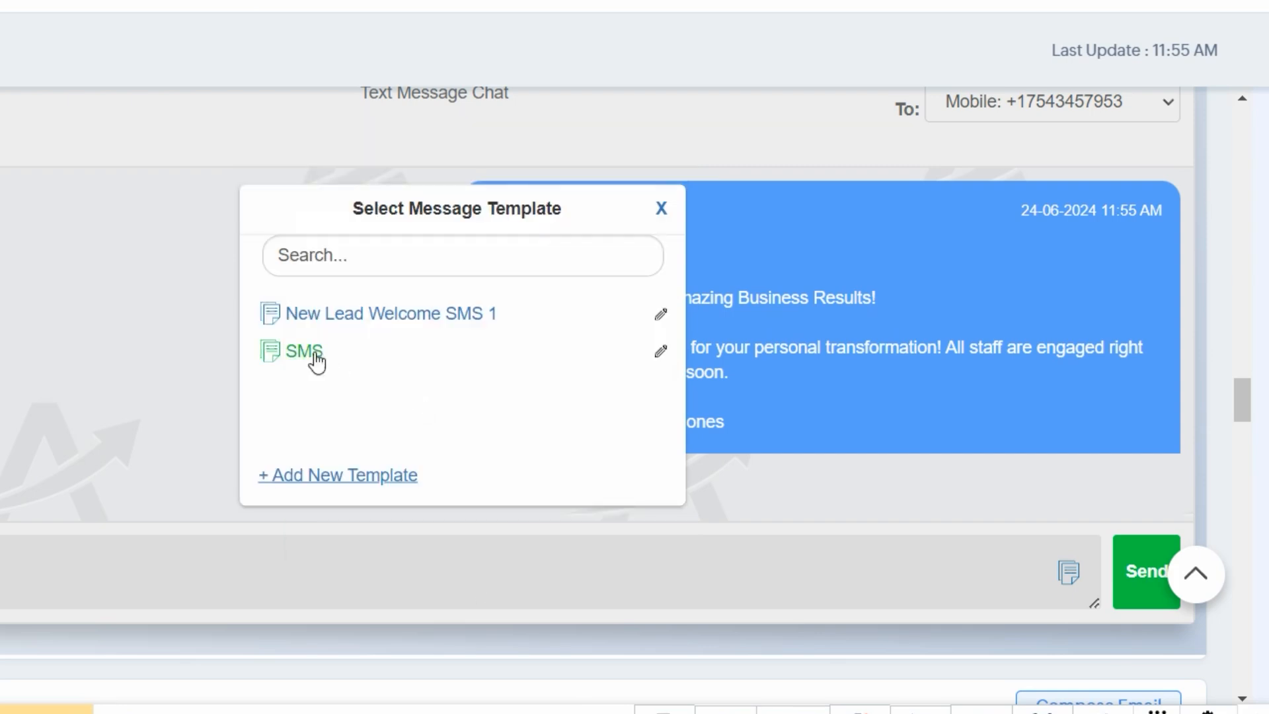
Load the SMS template into the chat's message box and review the merged text
click(302, 357)
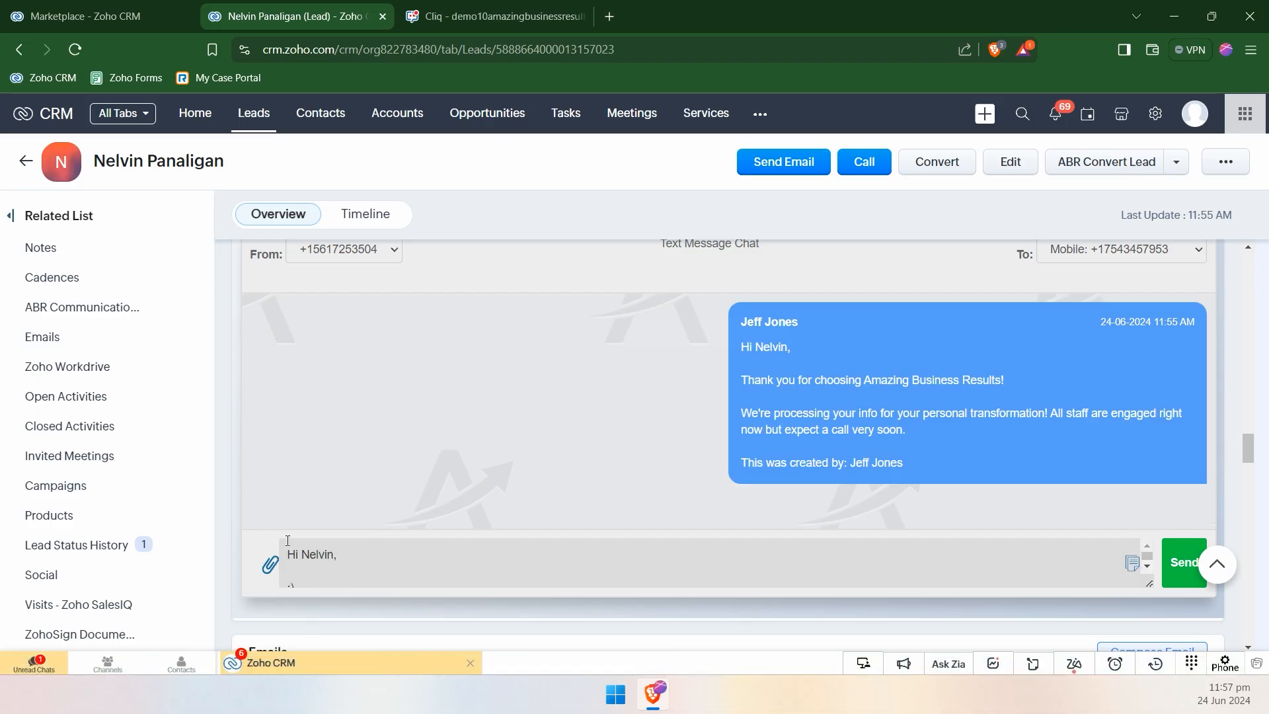
double_click(315, 556)
click(426, 553)
click(362, 575)
scroll(371, 563, down, 1)
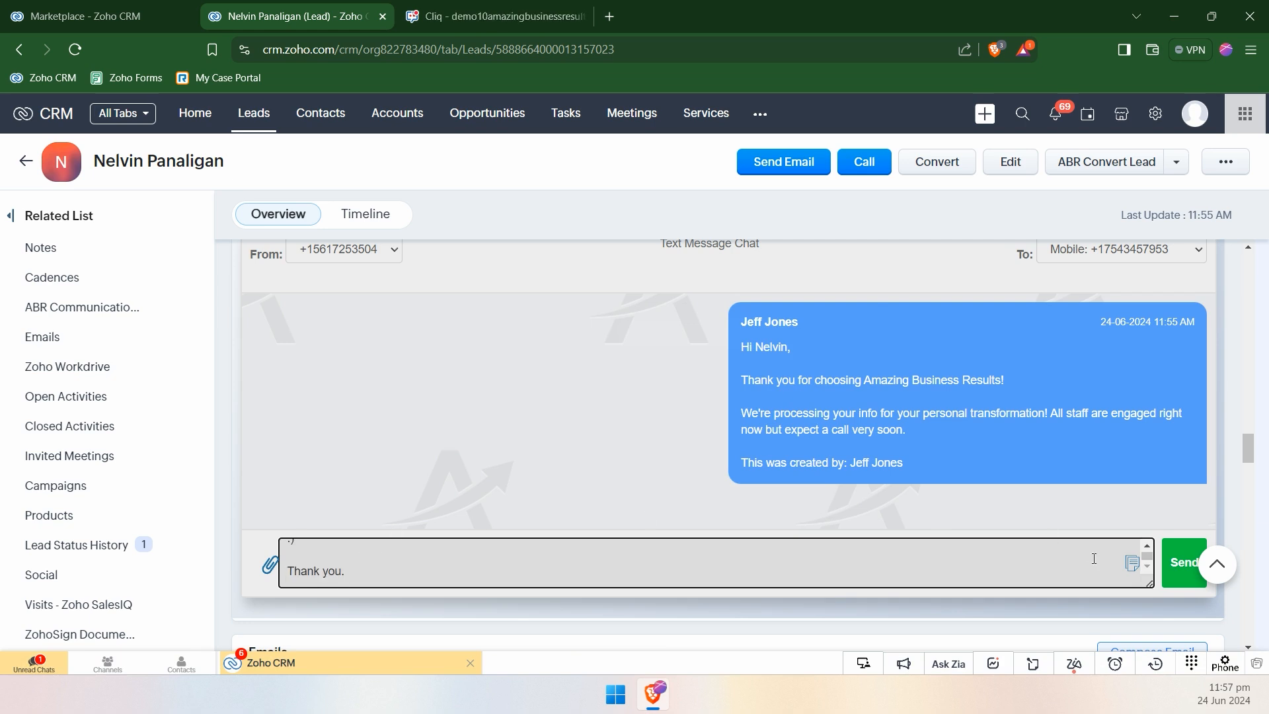
Dismiss the reopened template picker and clear all text from the chat's message box
click(1131, 563)
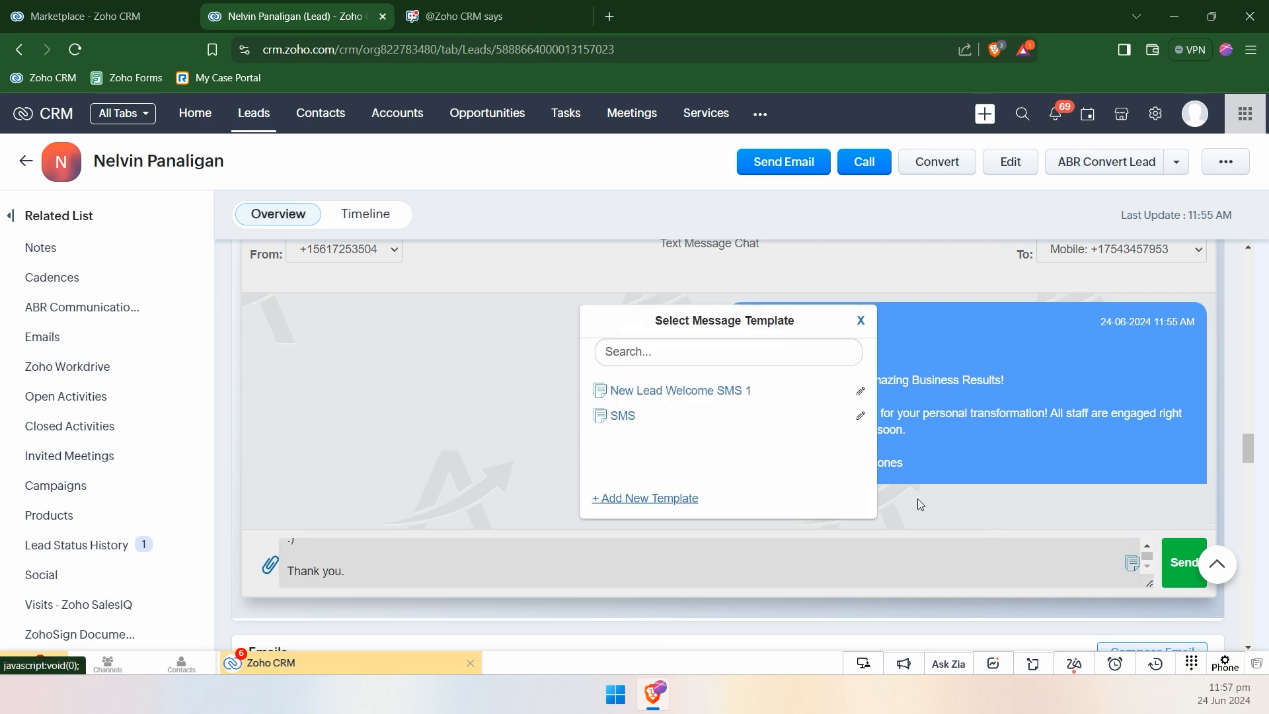
click(860, 321)
key(ctrl+a)
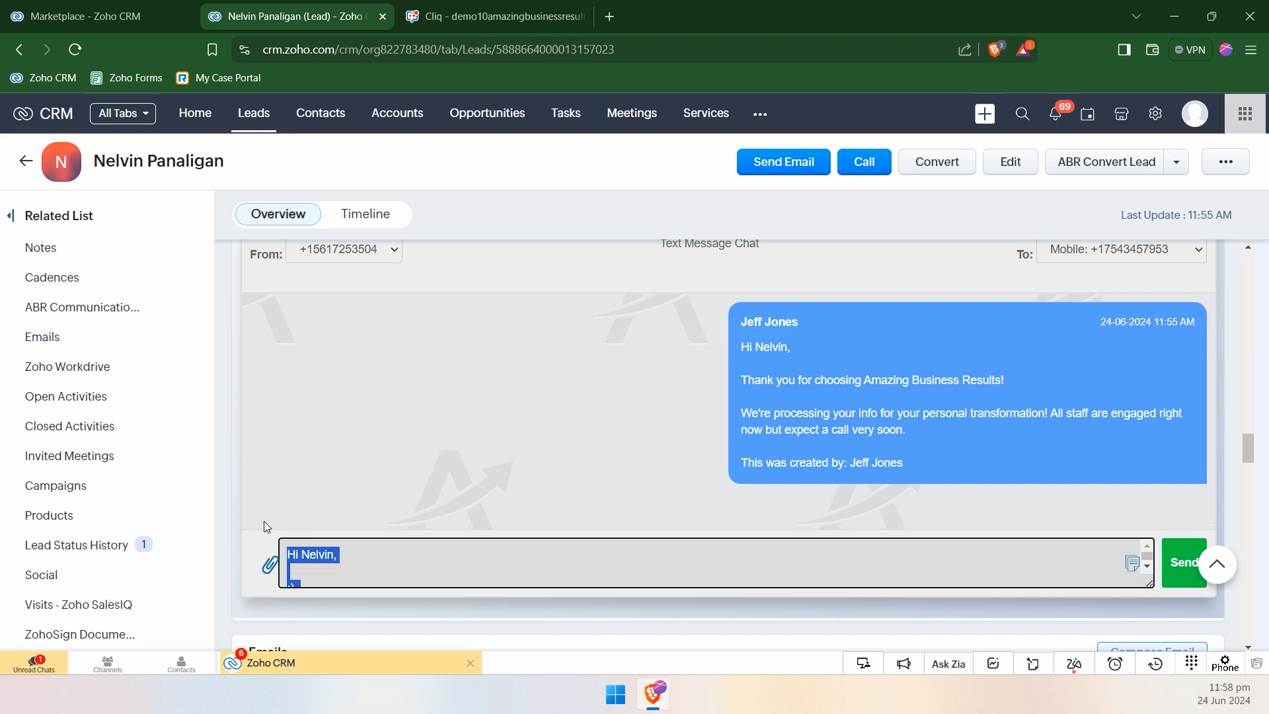
key(BackSpace)
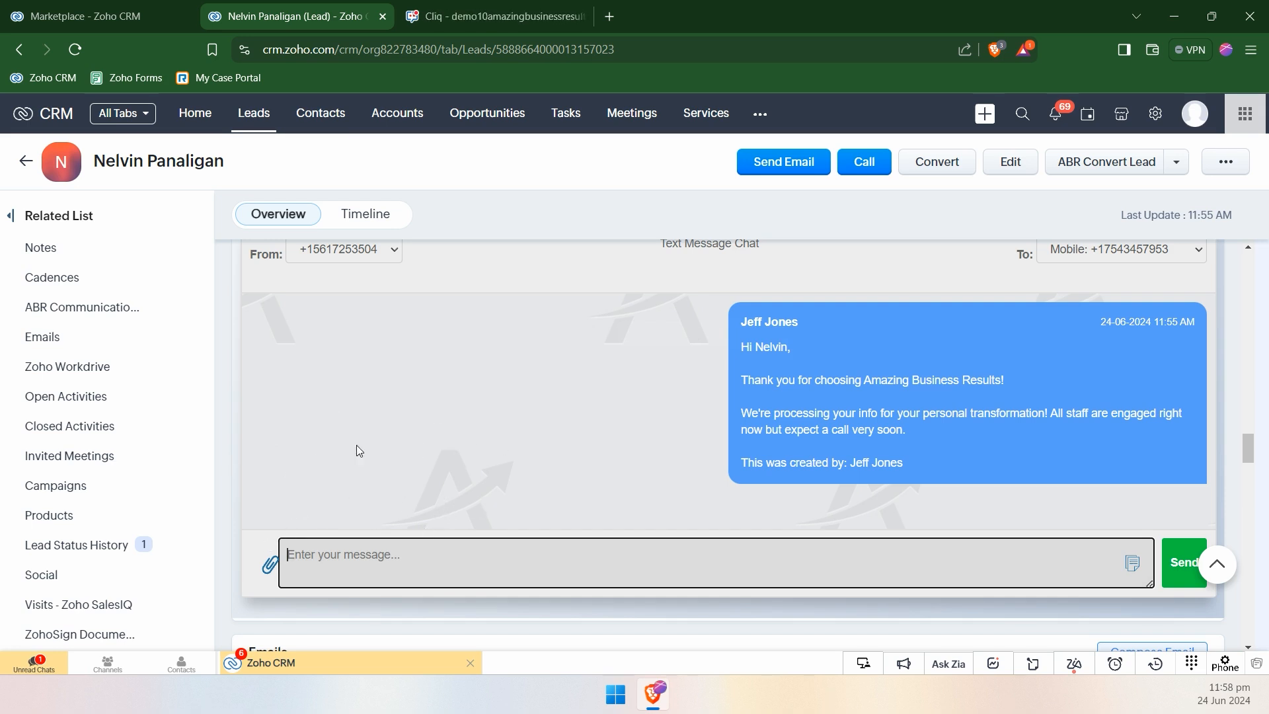
Go to the lead's SMS History related list and examine the outgoing message record and its columns
scroll(732, 423, up, 1)
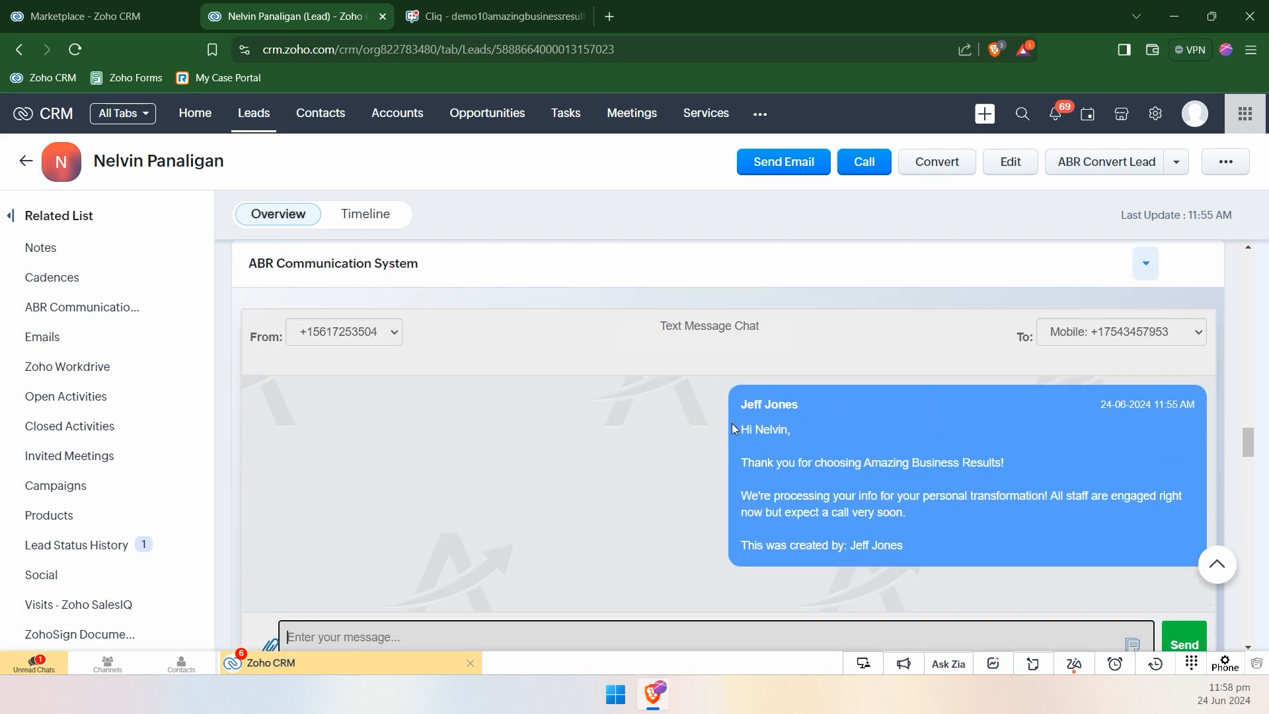
scroll(604, 379, down, 2)
scroll(605, 379, up, 4)
scroll(605, 378, up, 1)
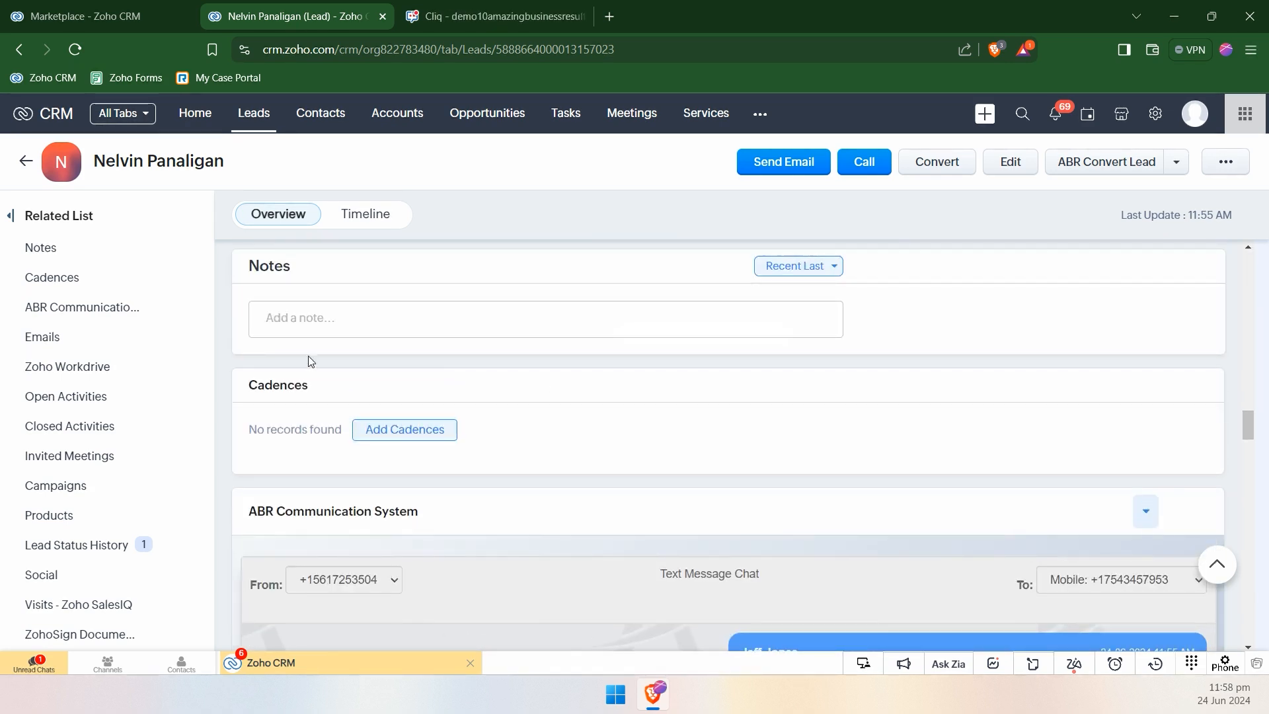
scroll(99, 473, down, 2)
click(113, 469)
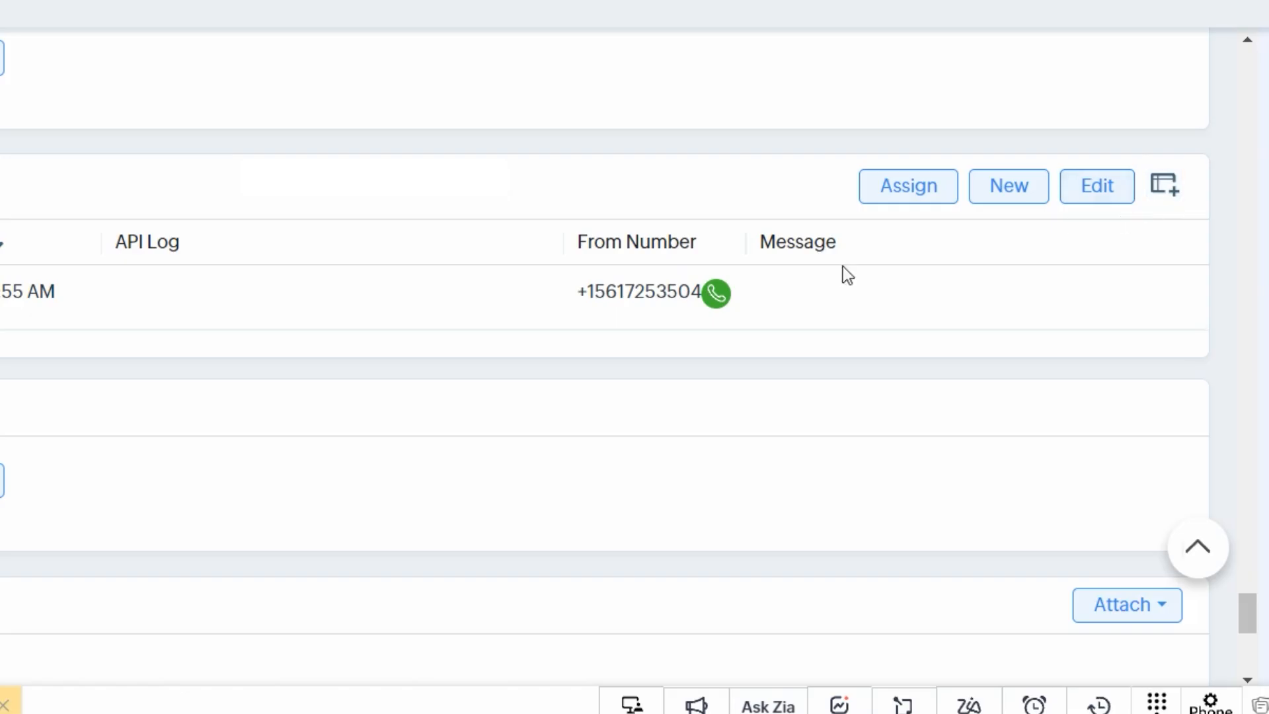
click(1043, 629)
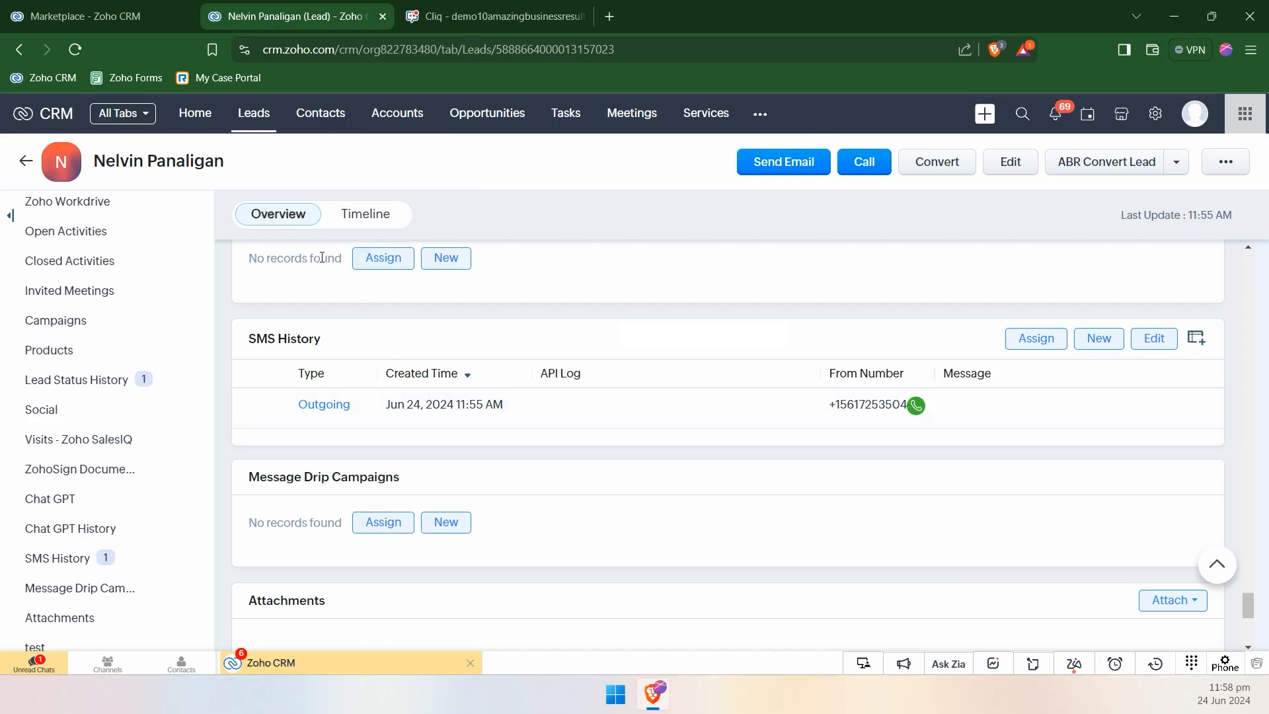
Return to the Leads list without the extra Cliq tab and look through its available list views
click(249, 125)
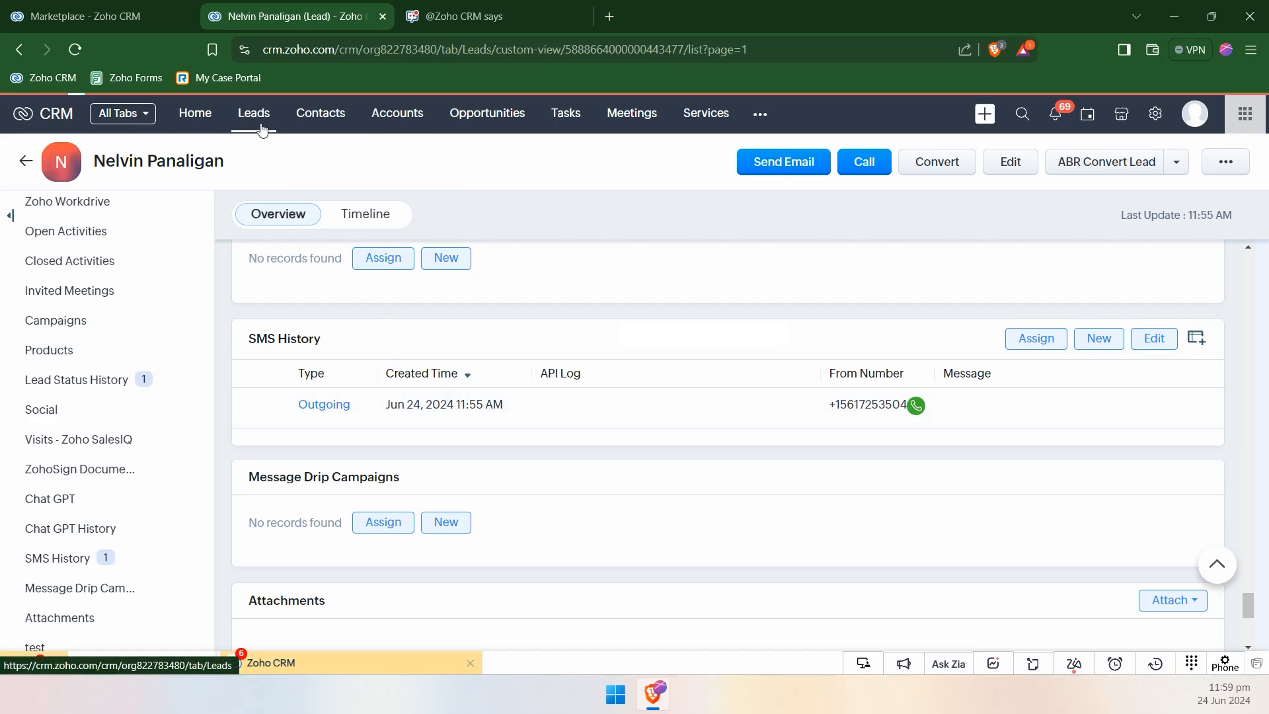
click(580, 16)
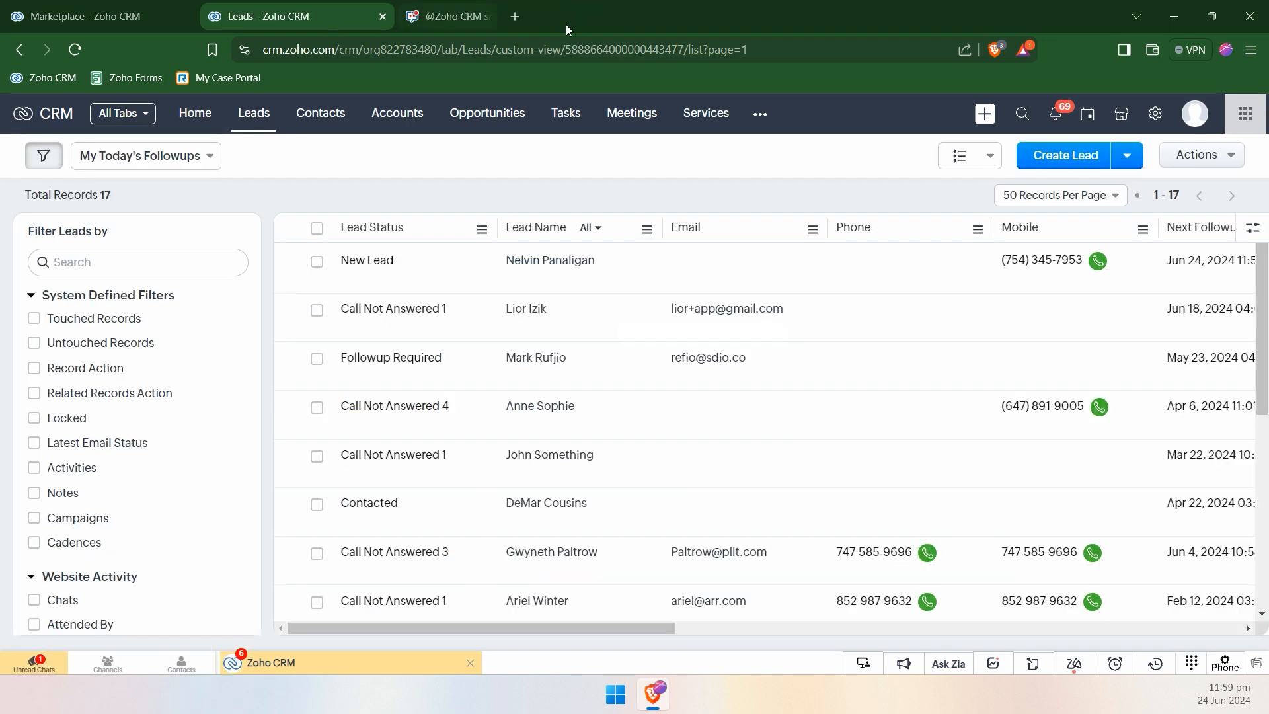
click(193, 159)
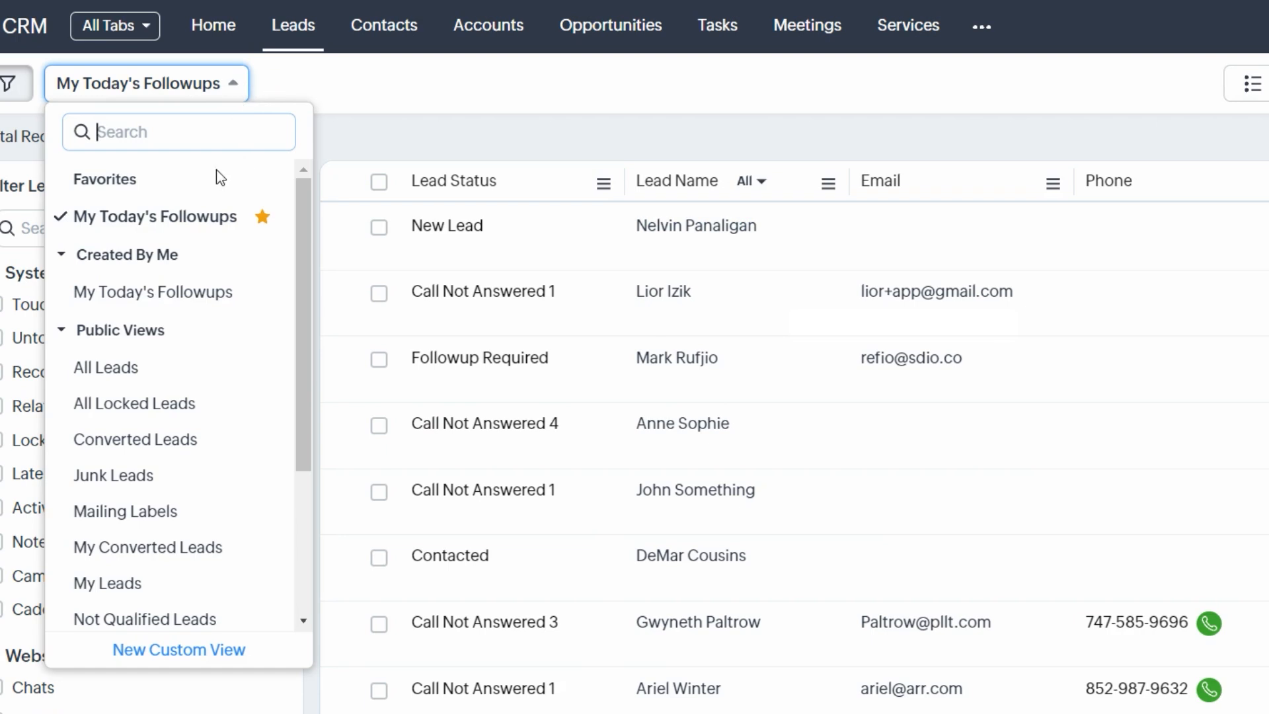
click(542, 145)
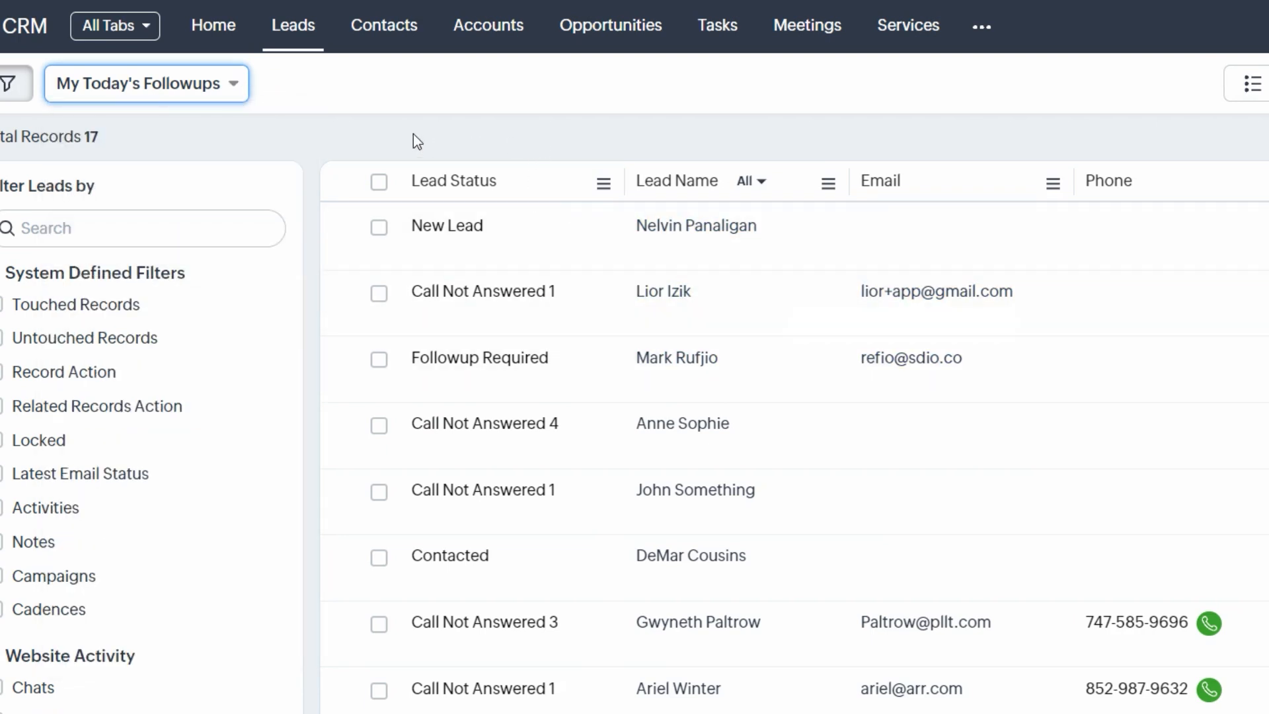
Prepare a mass text message to the first three leads with the SMS template and try the Schedule Mass SMS option
click(204, 91)
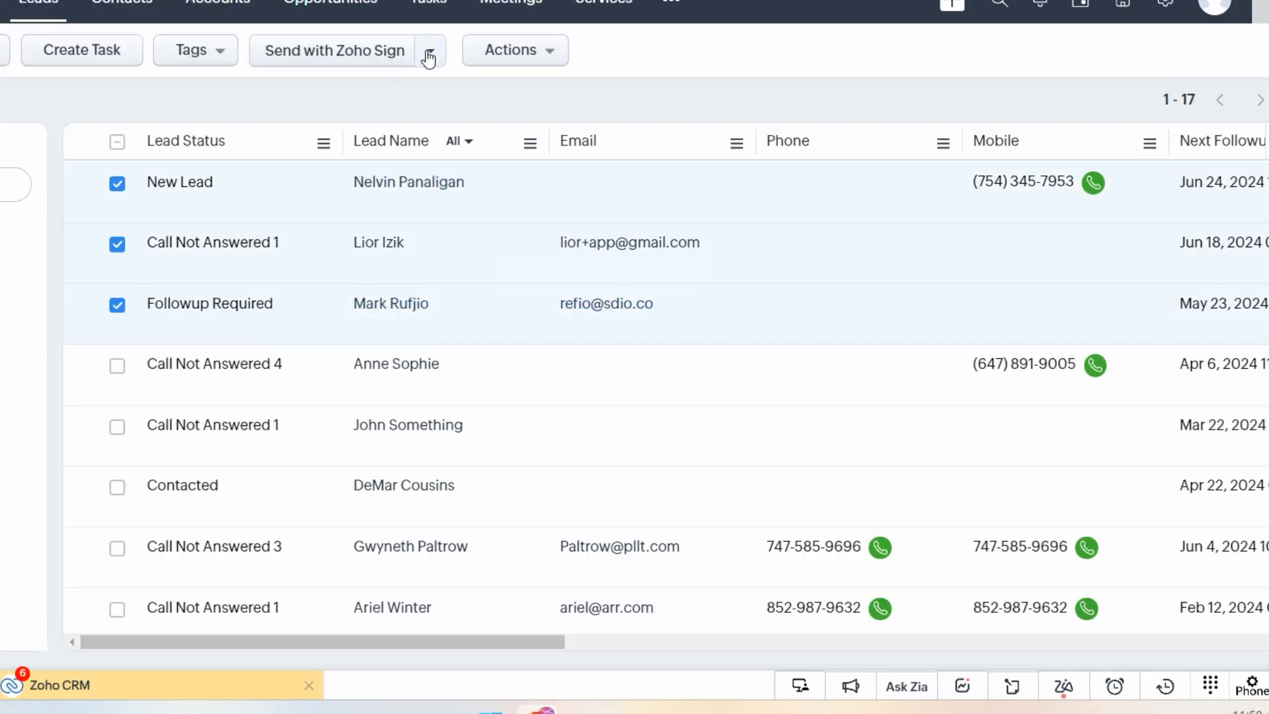
click(428, 55)
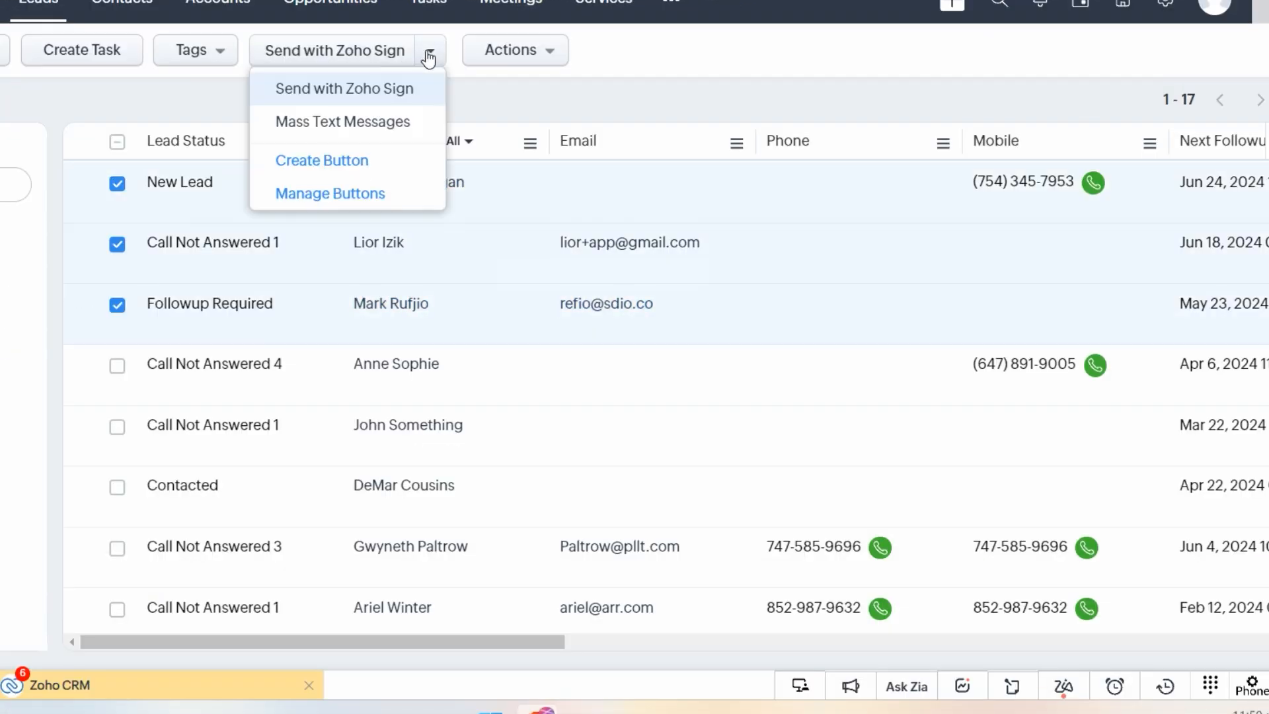
click(364, 133)
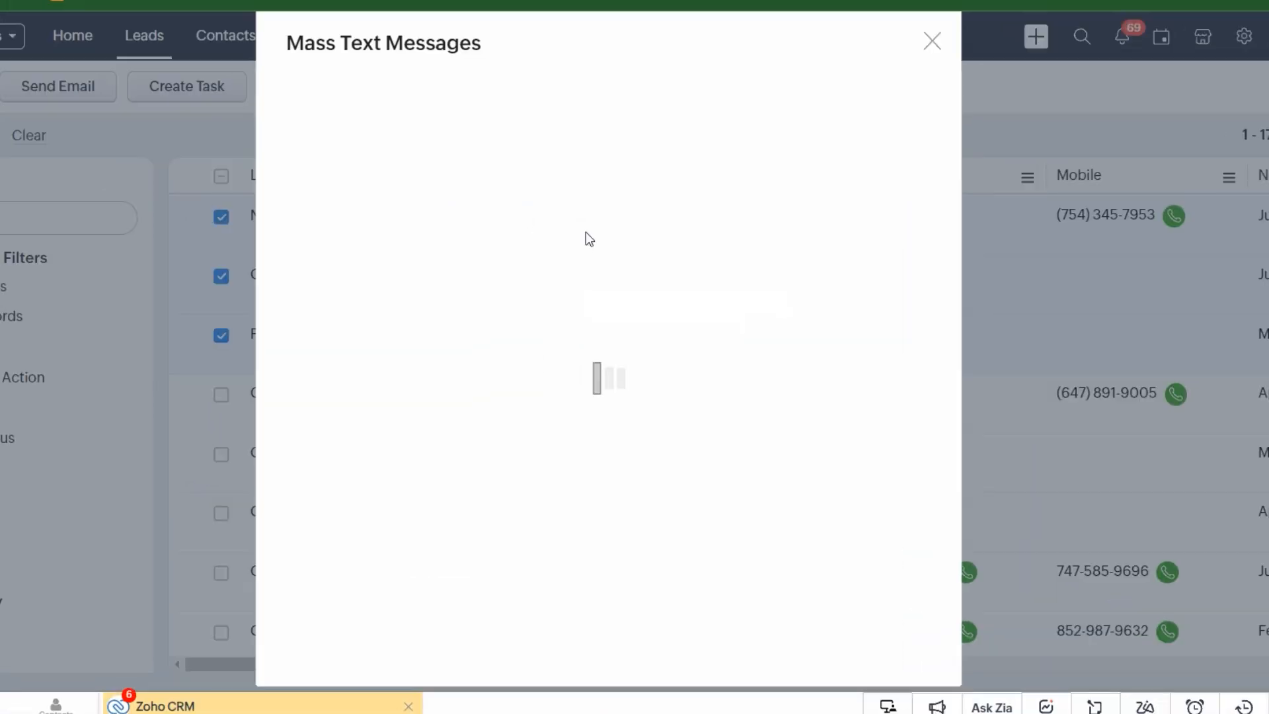
click(684, 132)
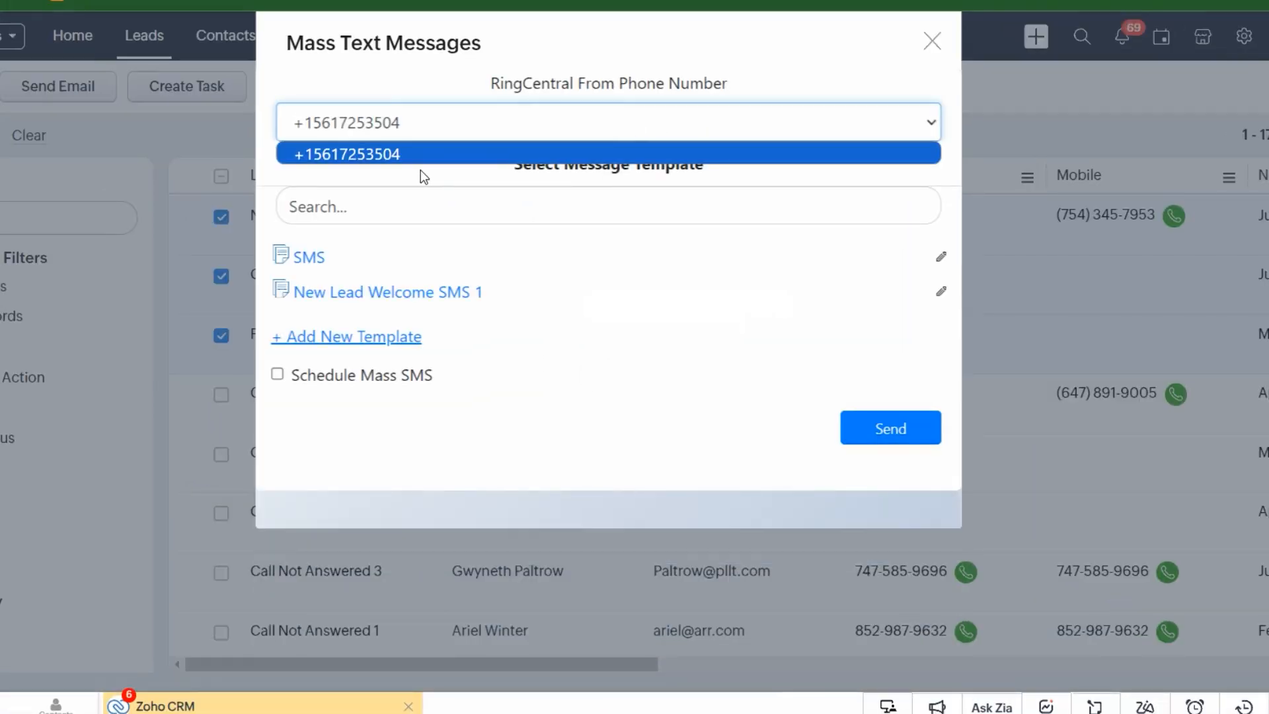
click(420, 170)
click(310, 259)
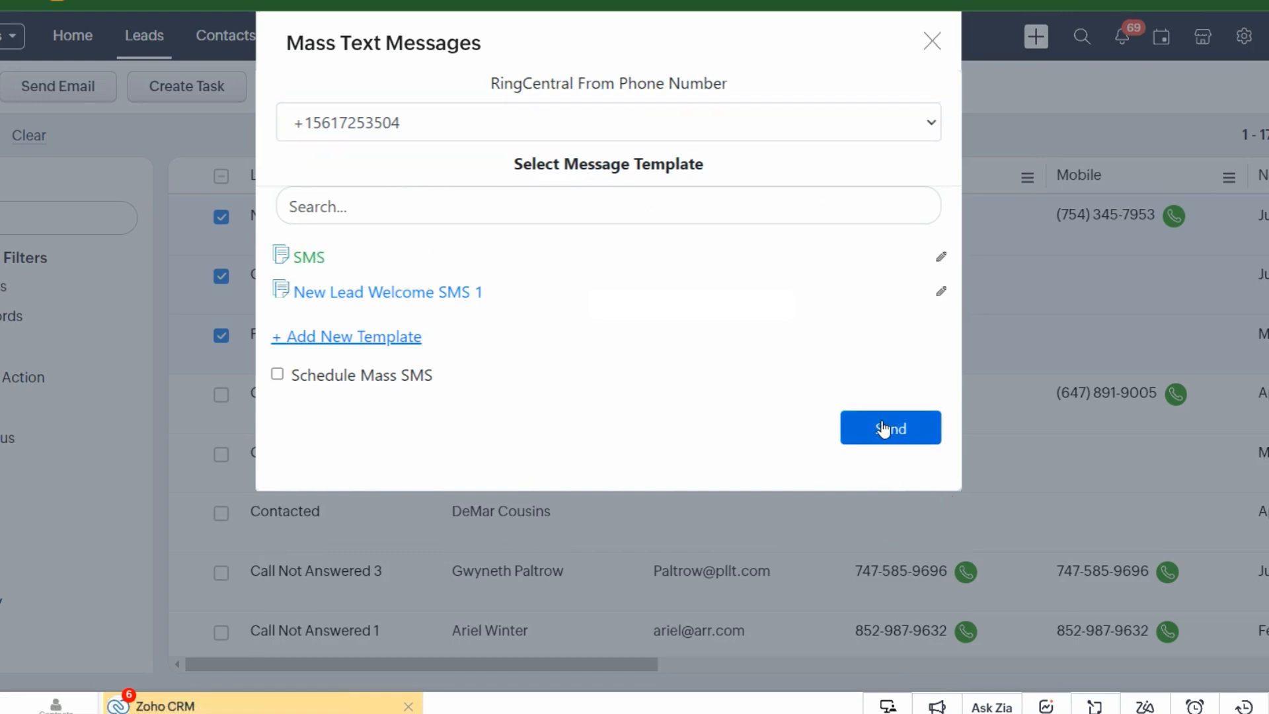
click(378, 382)
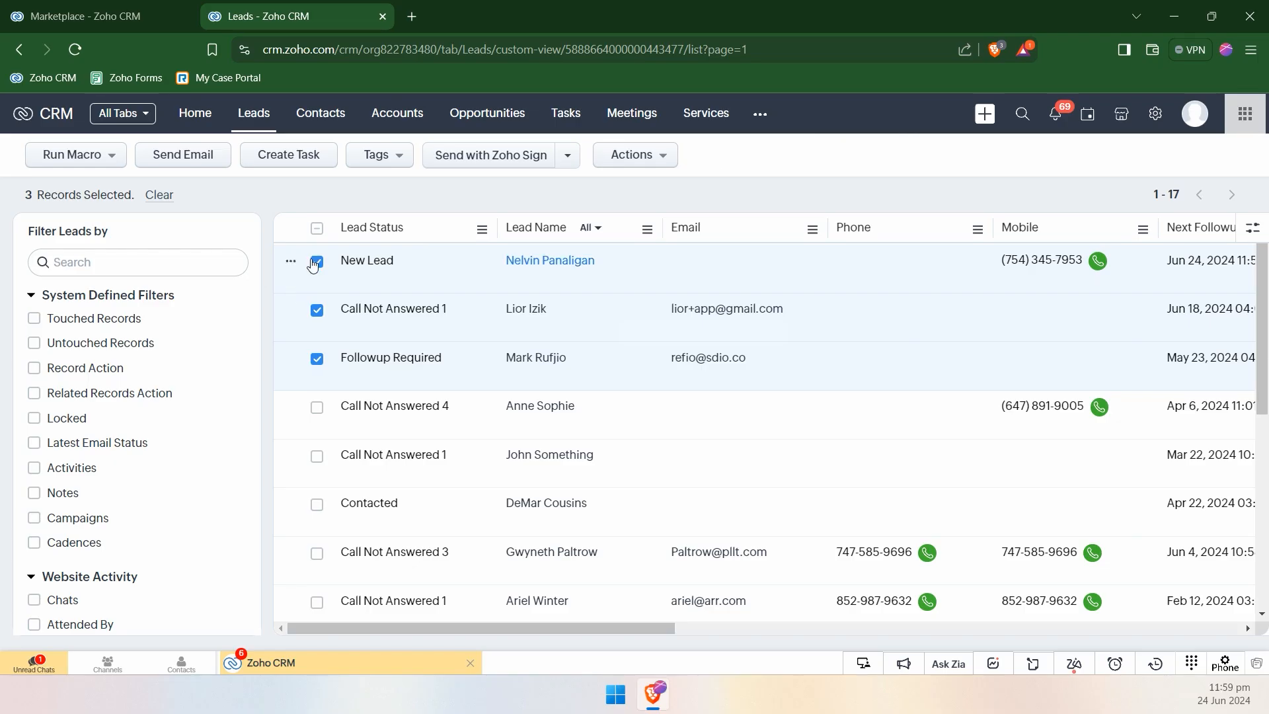
Deselect the three chosen leads and try selecting and clearing all leads in the list at once
click(315, 262)
click(316, 310)
click(318, 365)
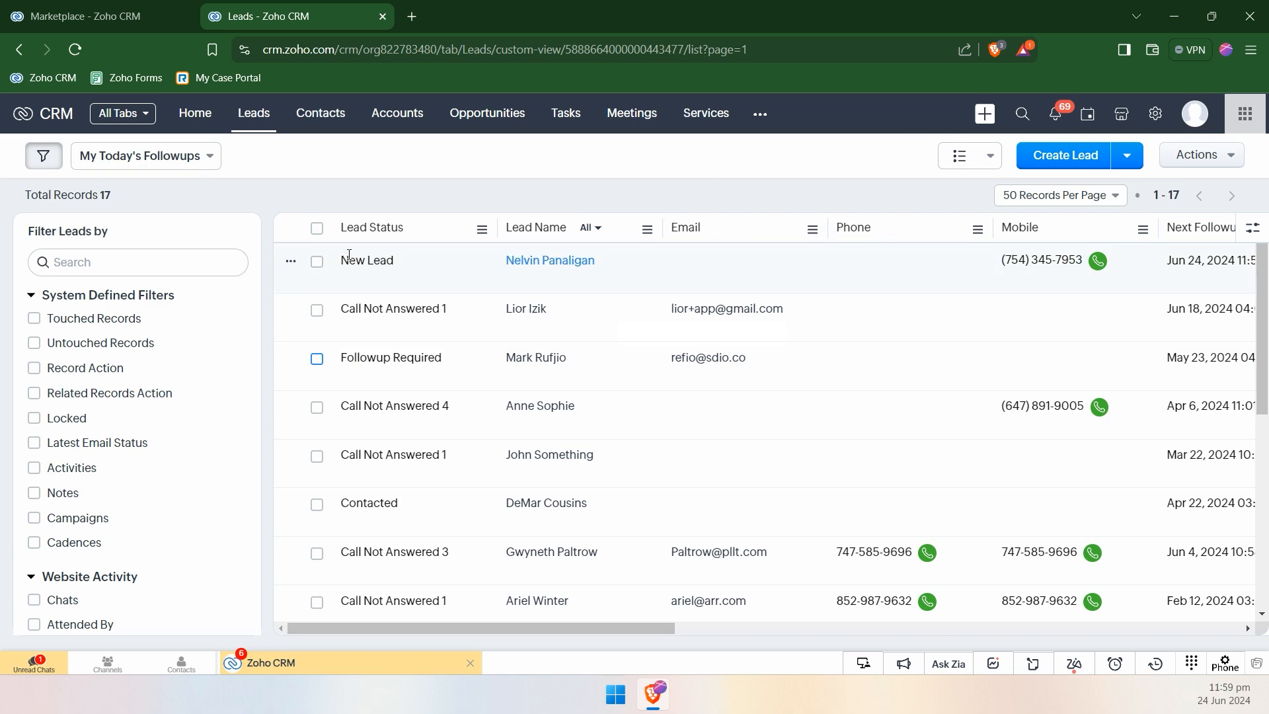
click(318, 230)
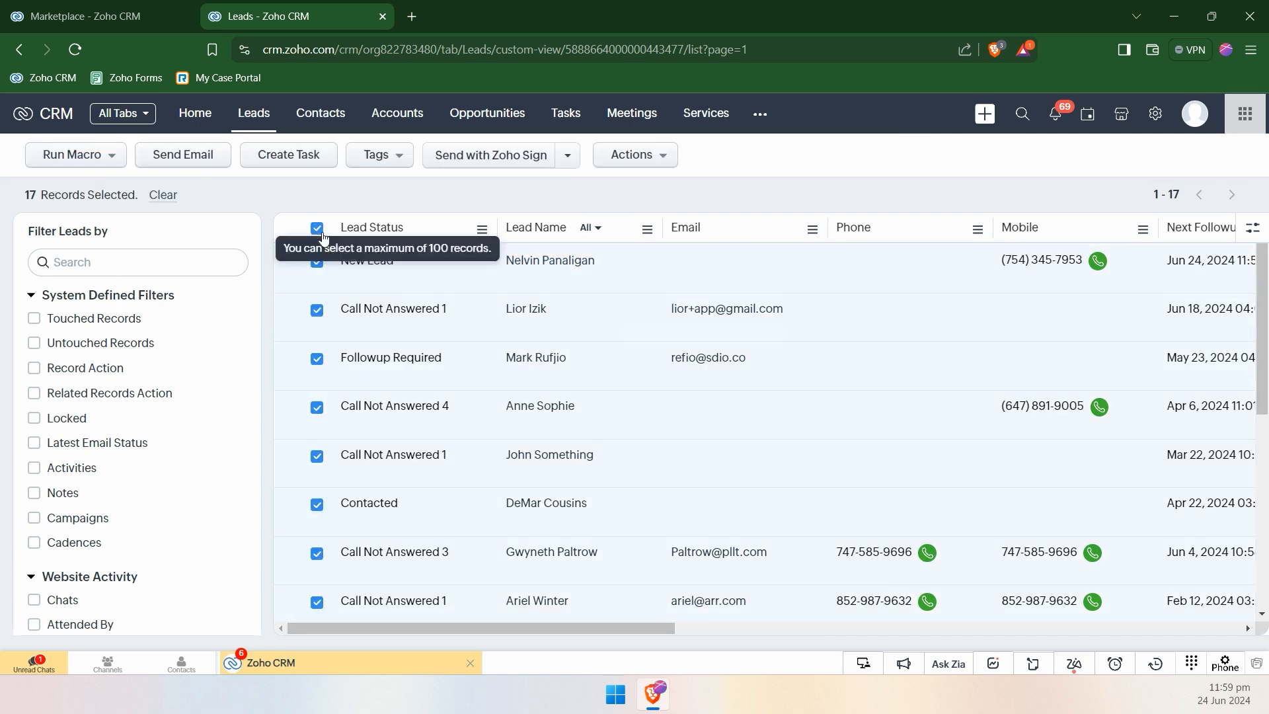
click(320, 231)
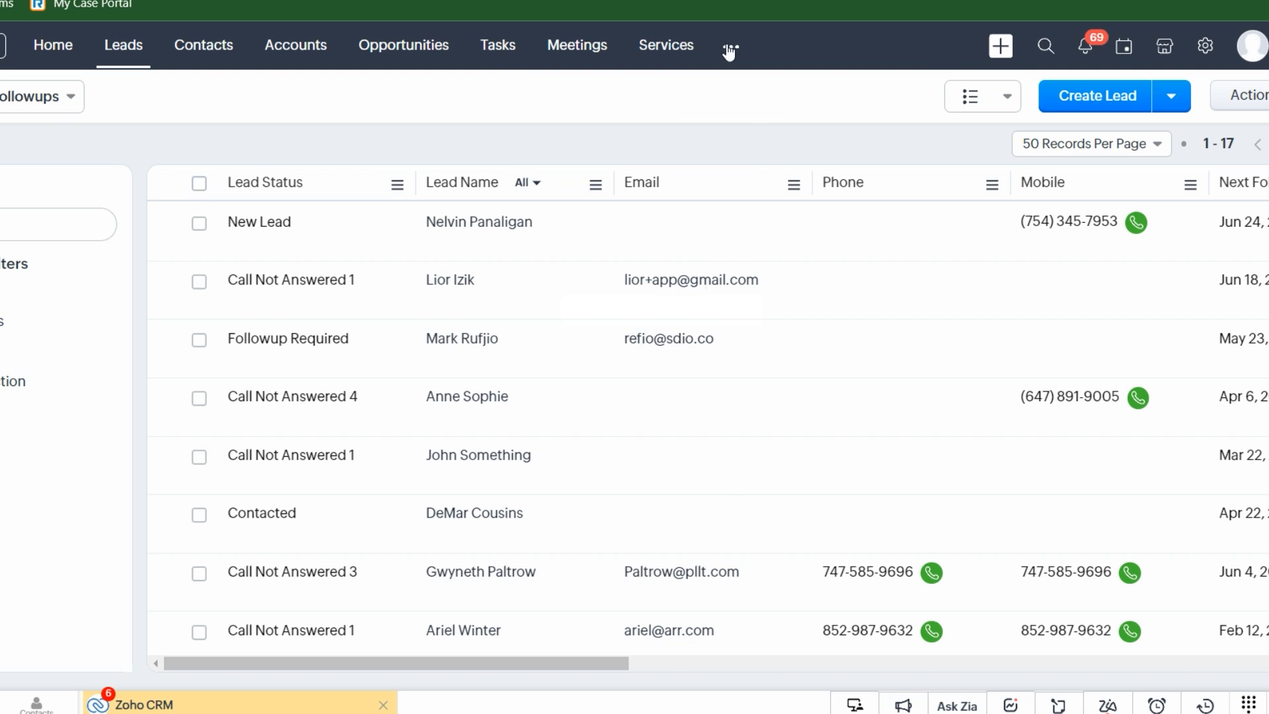
Open the RingCentral Phone Numbers module and start a new phone number record
click(730, 47)
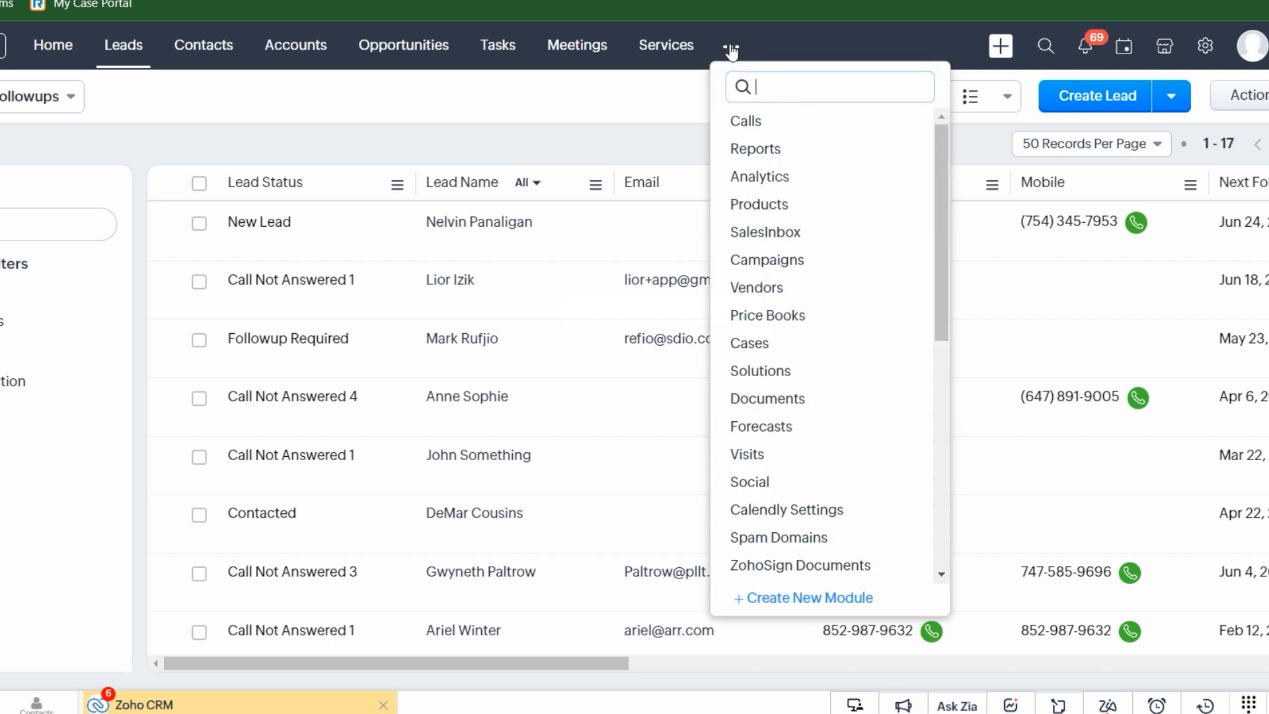
scroll(919, 409, down, 10)
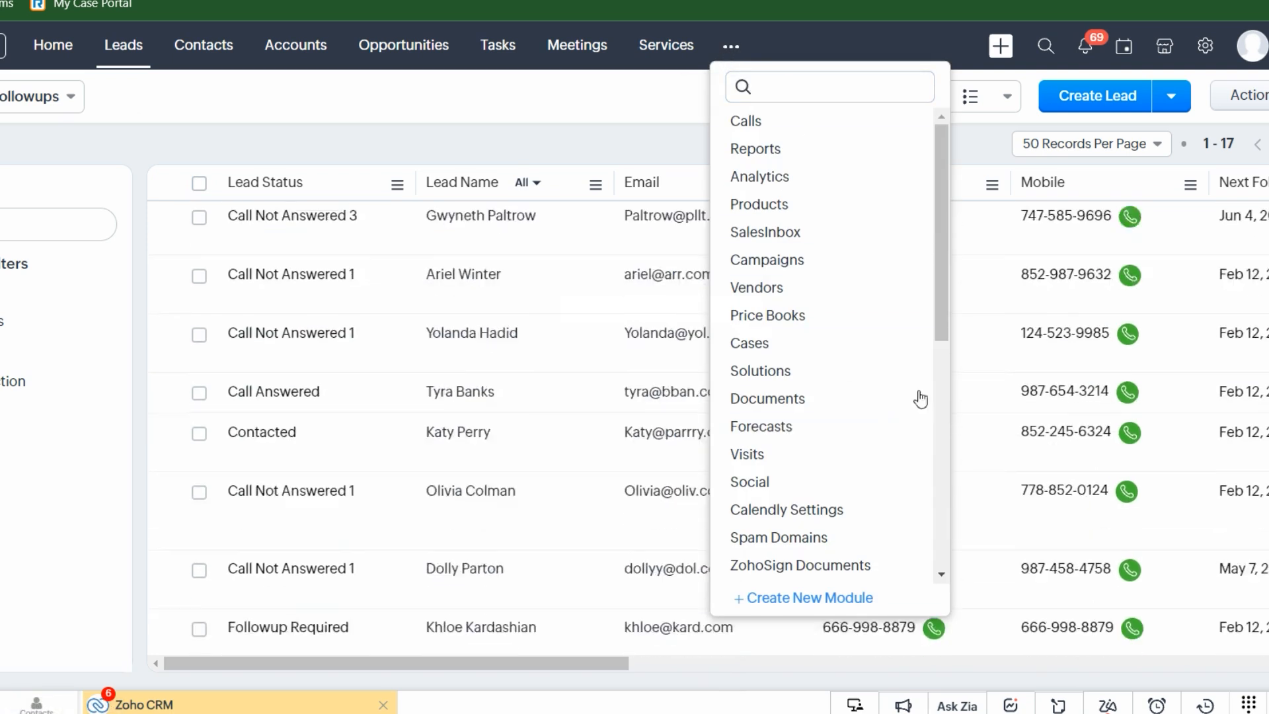
click(805, 392)
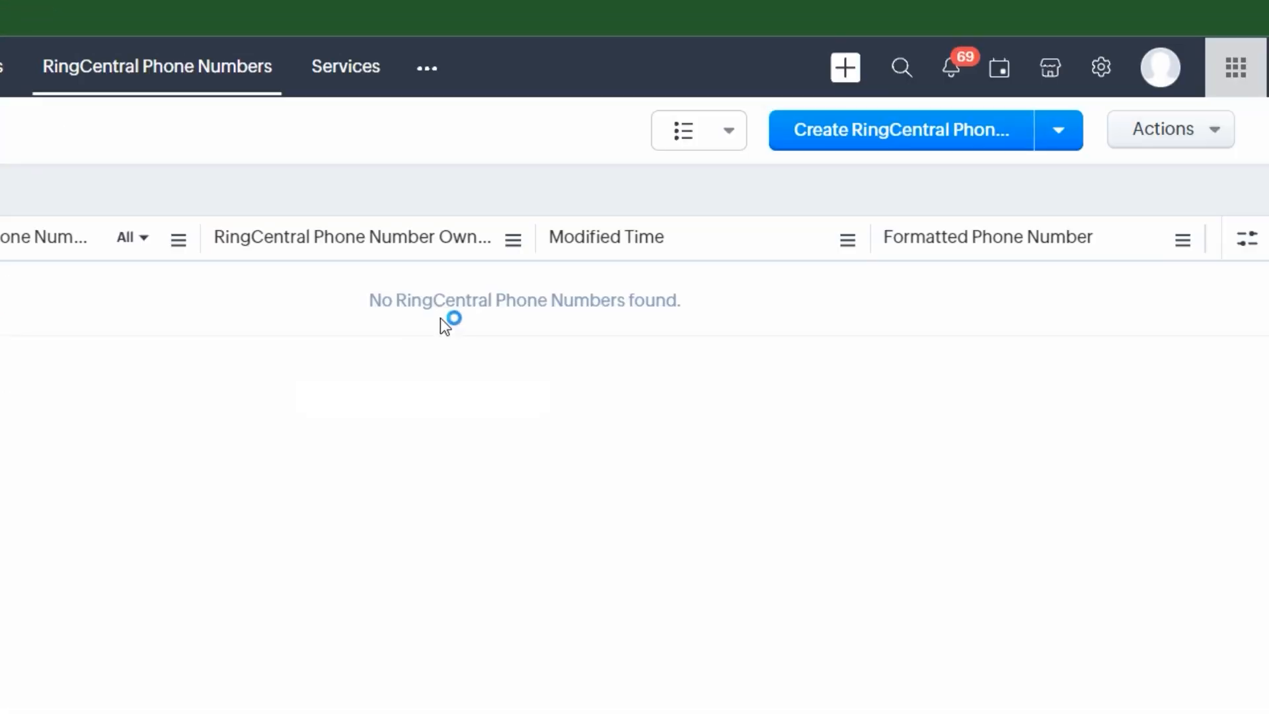
click(850, 141)
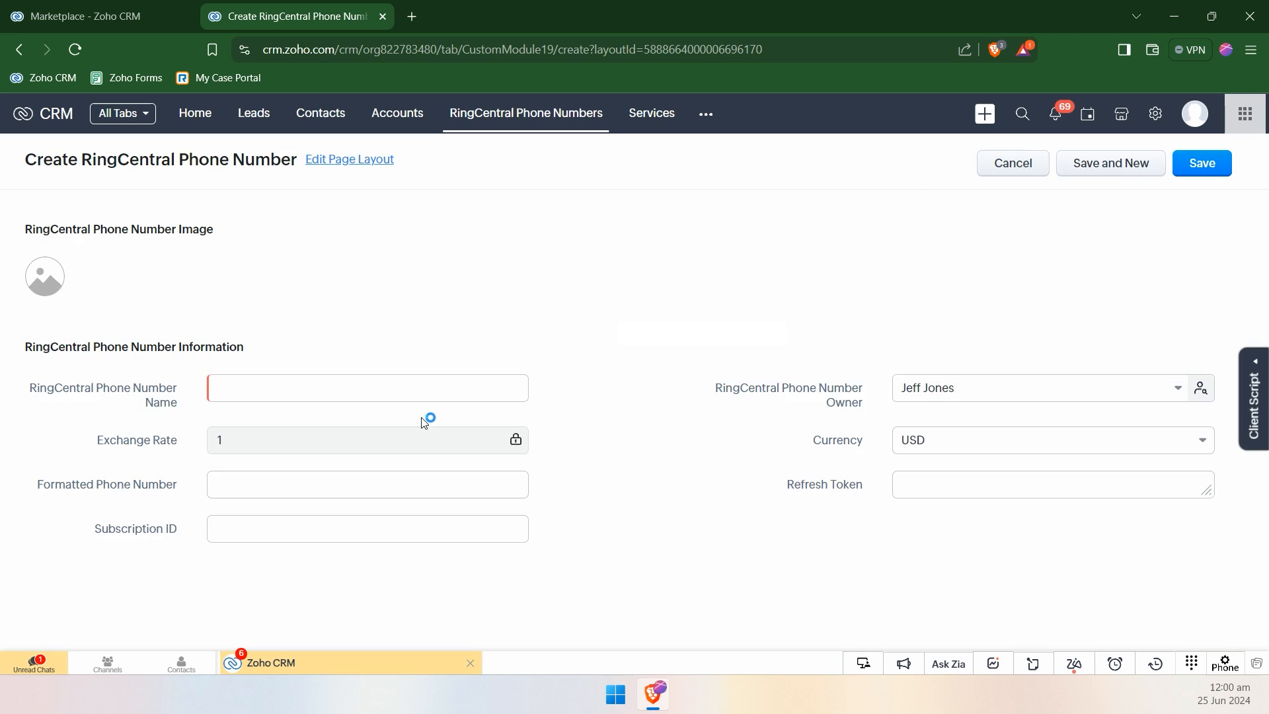
Enter the person's first name as the RingCentral Phone Number Name
click(388, 392)
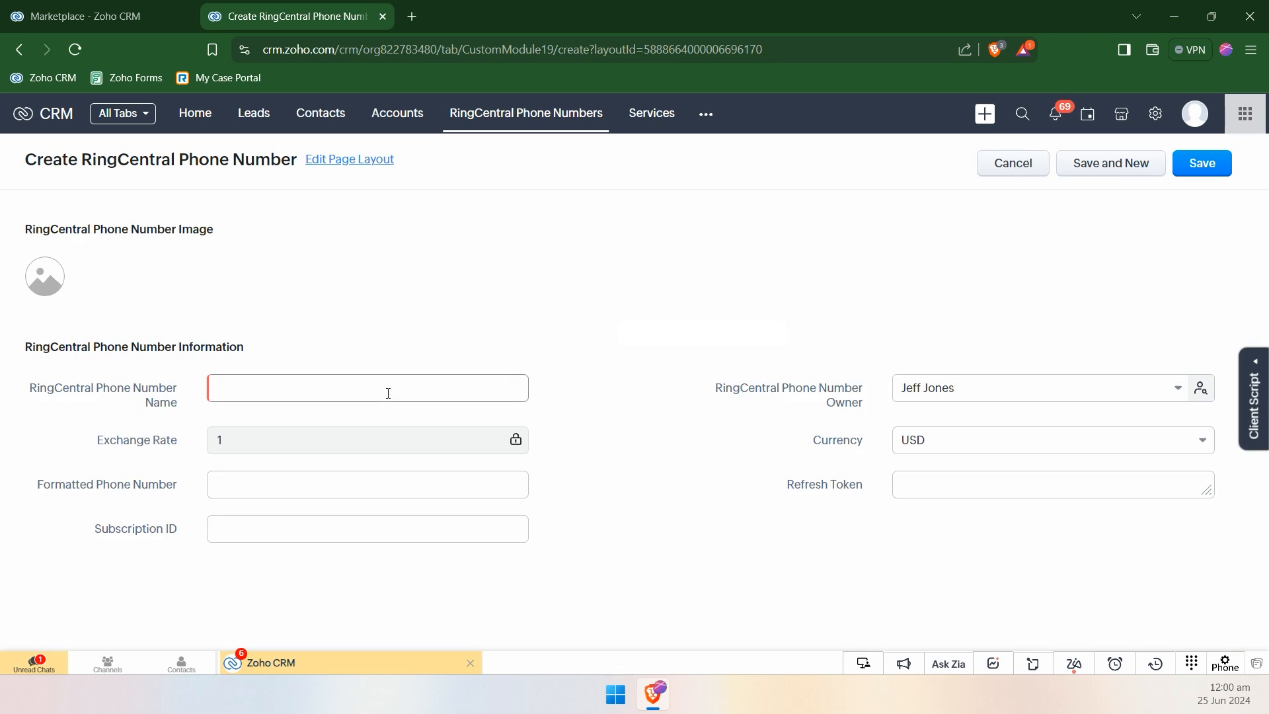
key(Down)
key(Tab)
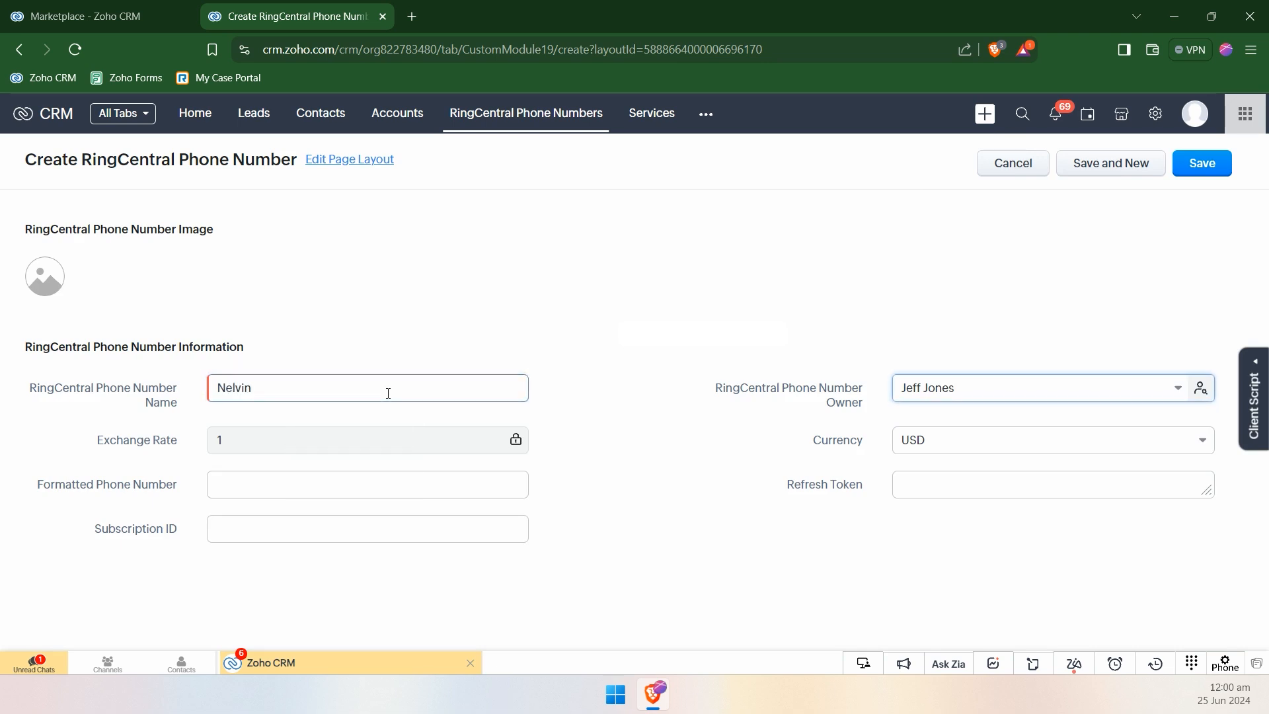
click(487, 339)
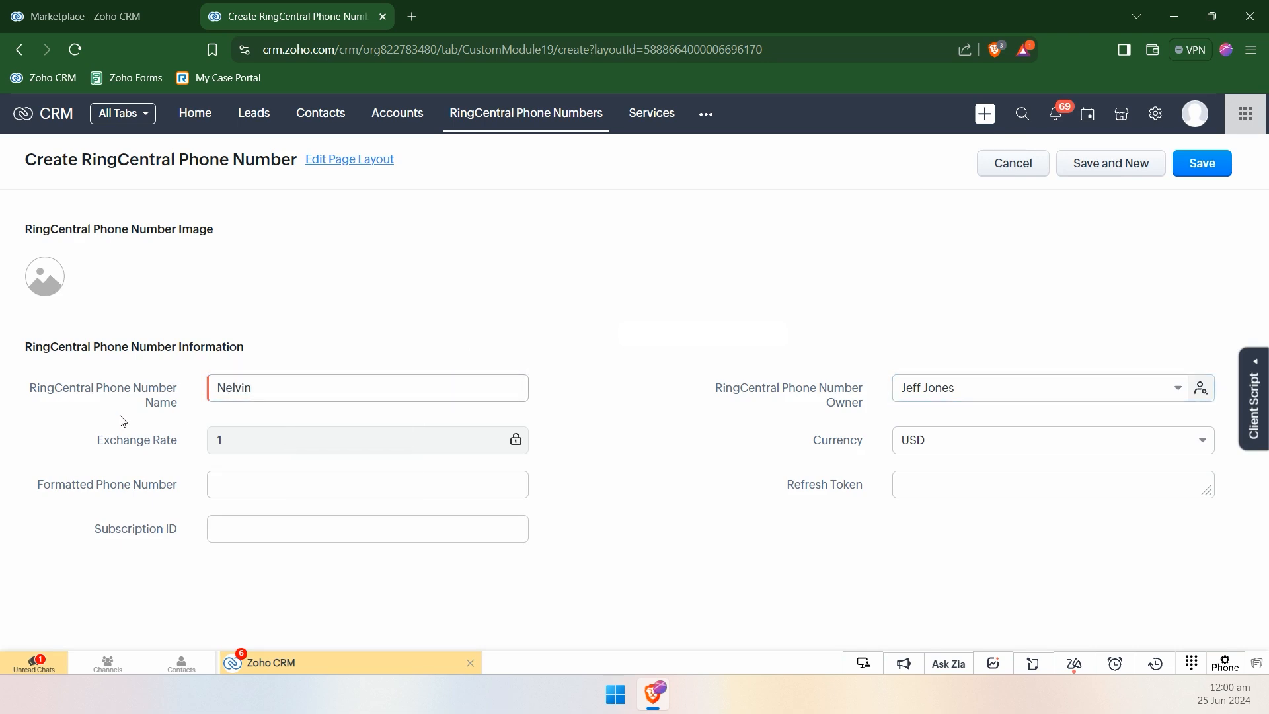
drag(36, 395, 183, 407)
Fill in the Formatted Phone Number with the suggested number including its +1 country code and save the record
click(232, 487)
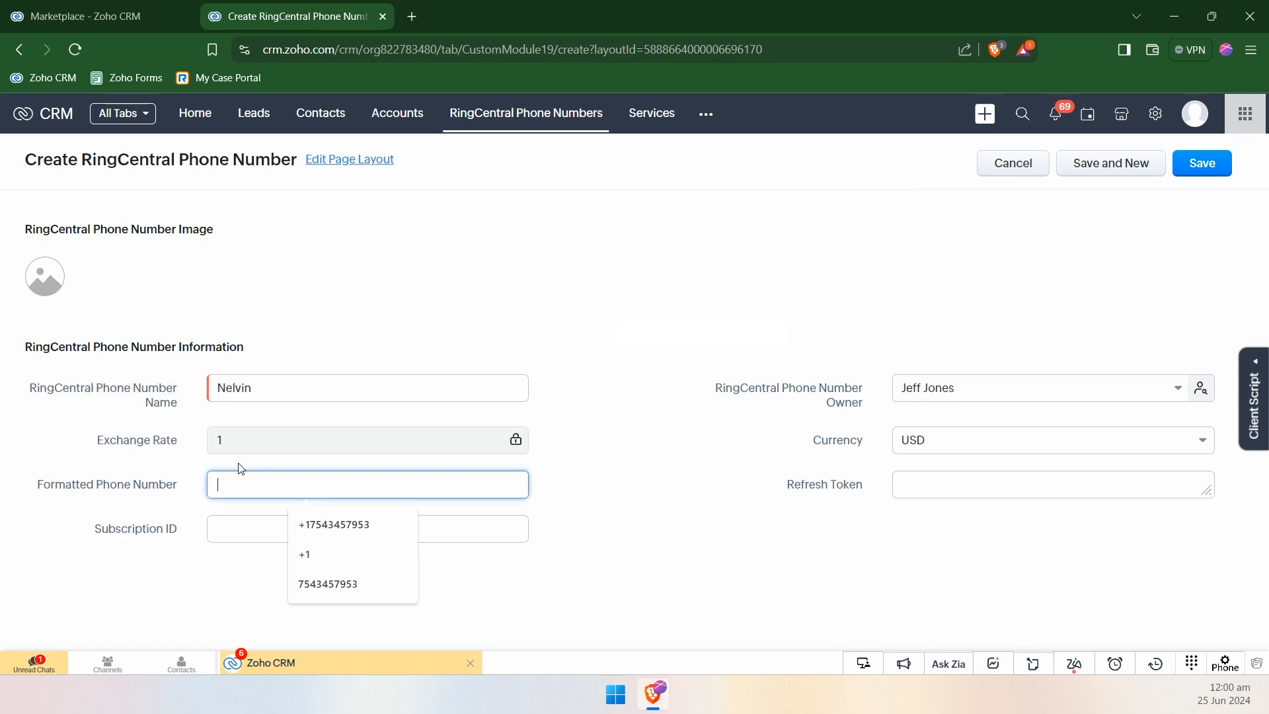
click(327, 525)
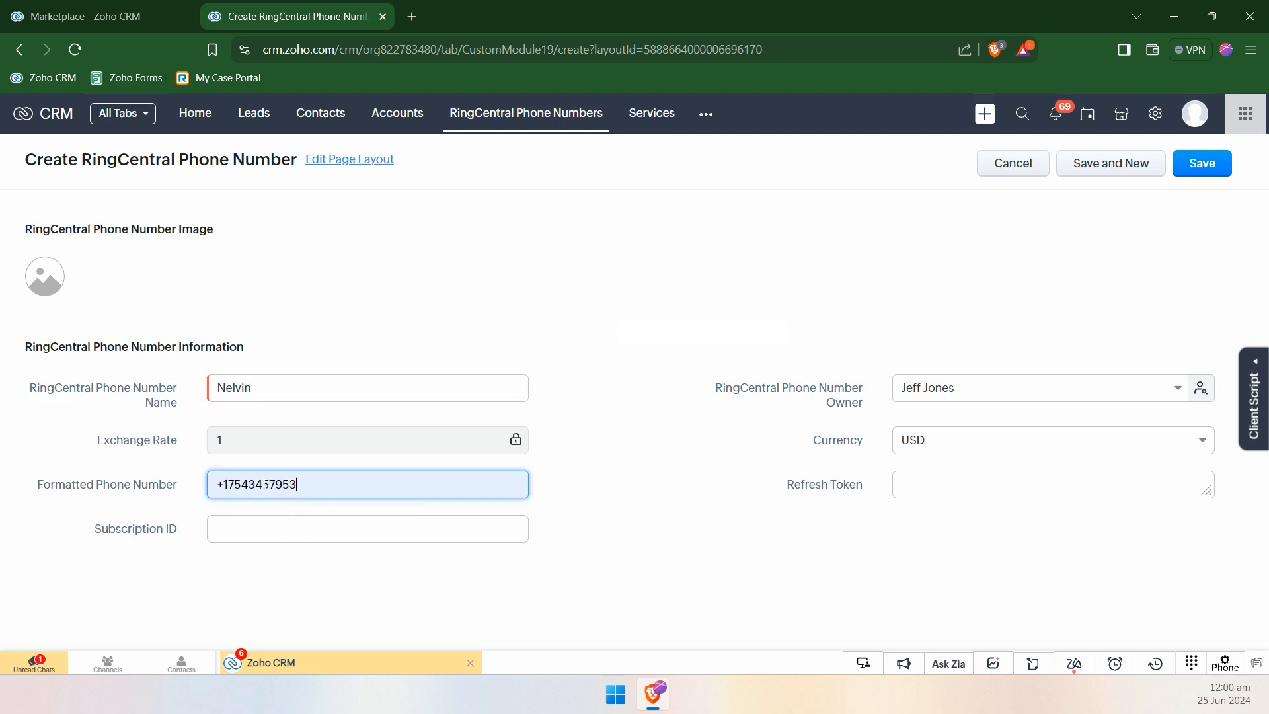
drag(228, 485, 206, 495)
click(1201, 163)
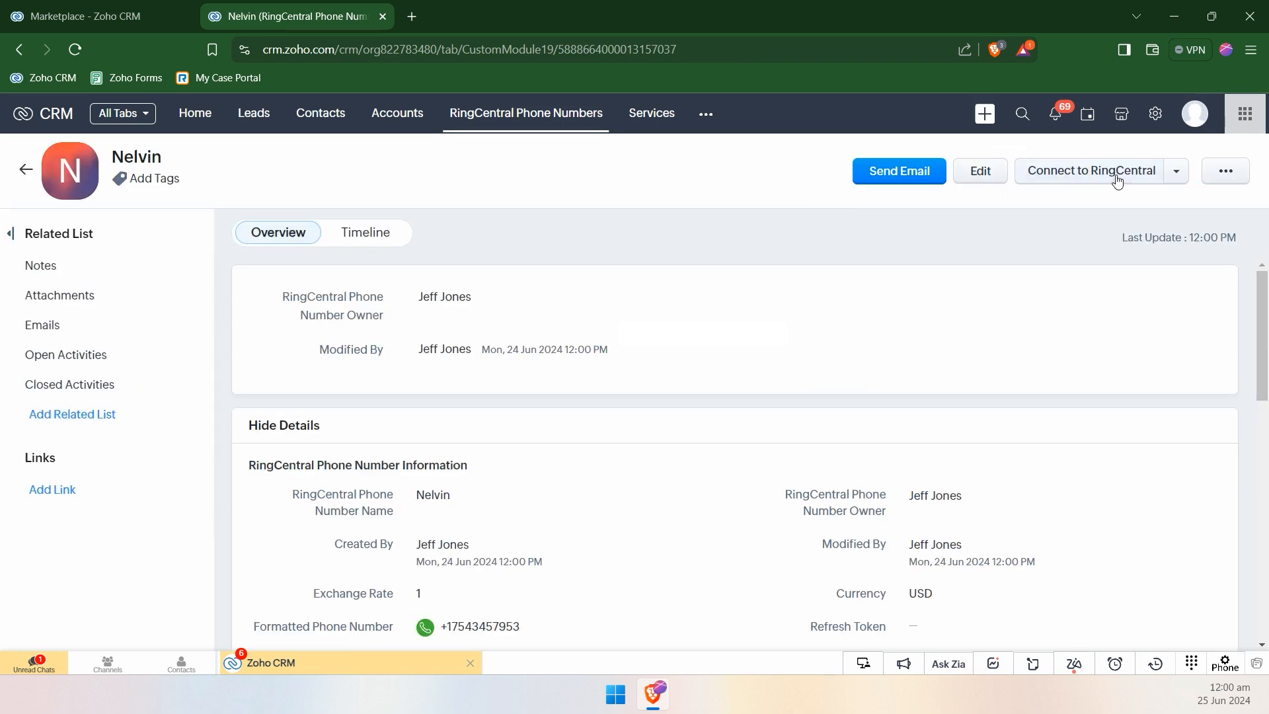
Start connecting the new phone number record to RingCentral and view the sign-in page
click(1116, 182)
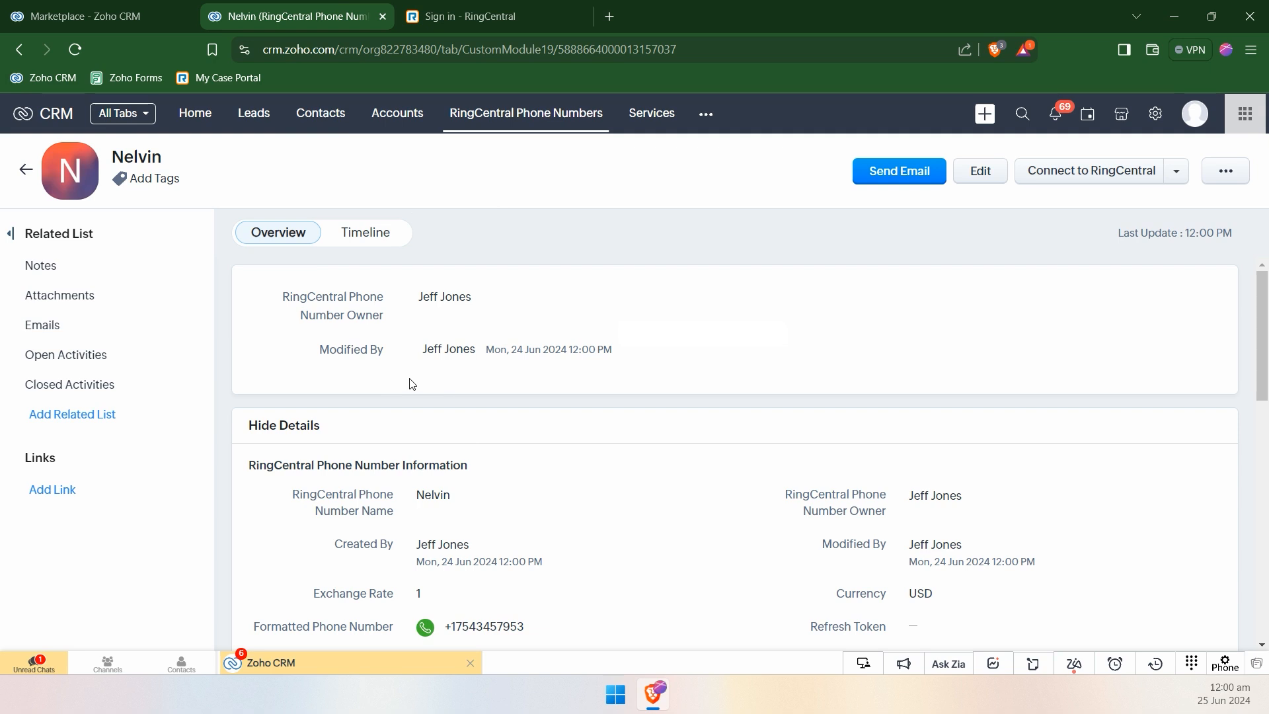
click(455, 4)
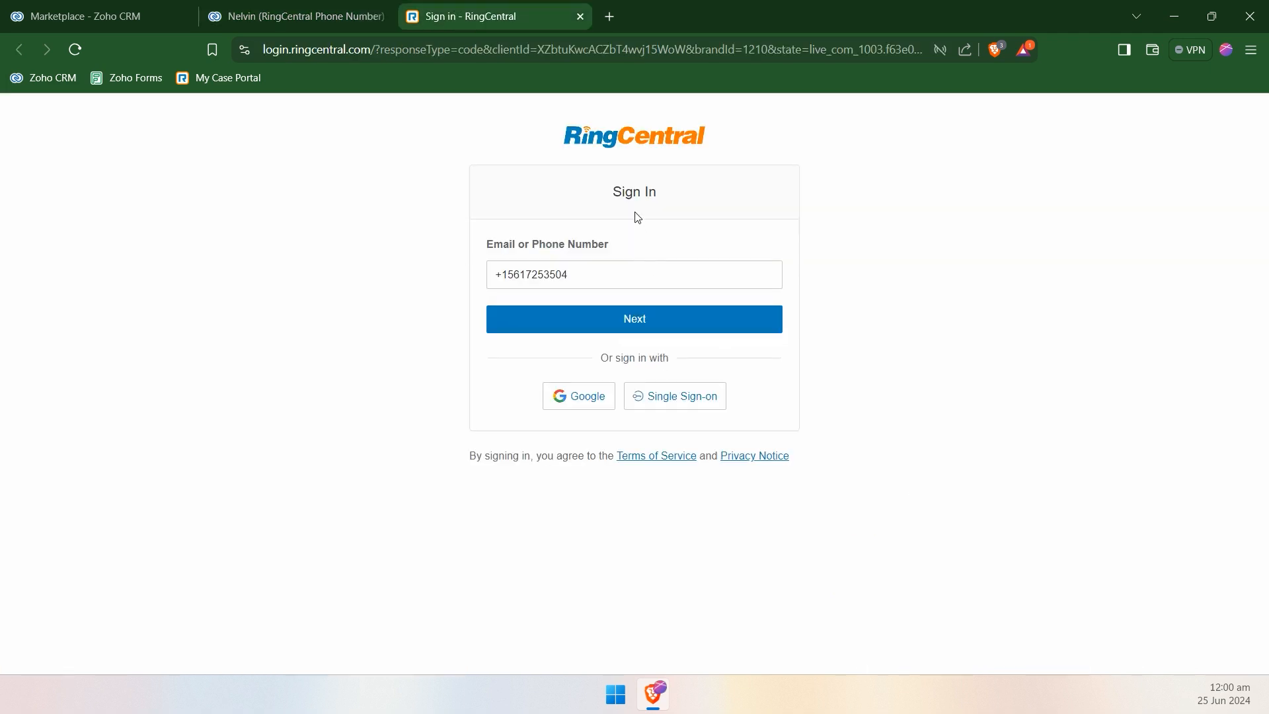
Reload the phone number record, examine its Subscription ID and Refresh Token fields, and close the RingCentral sign-in page
click(317, 12)
click(76, 51)
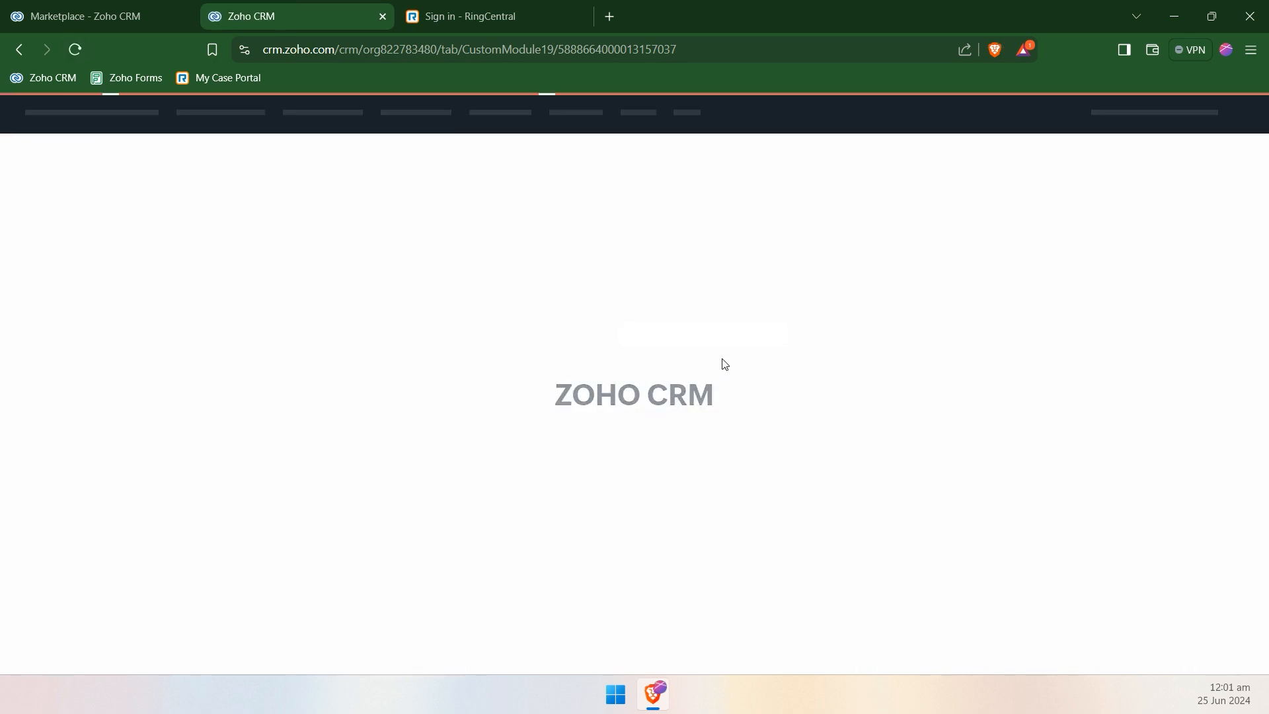
scroll(466, 385, down, 3)
drag(310, 476, 534, 462)
drag(949, 365, 1112, 374)
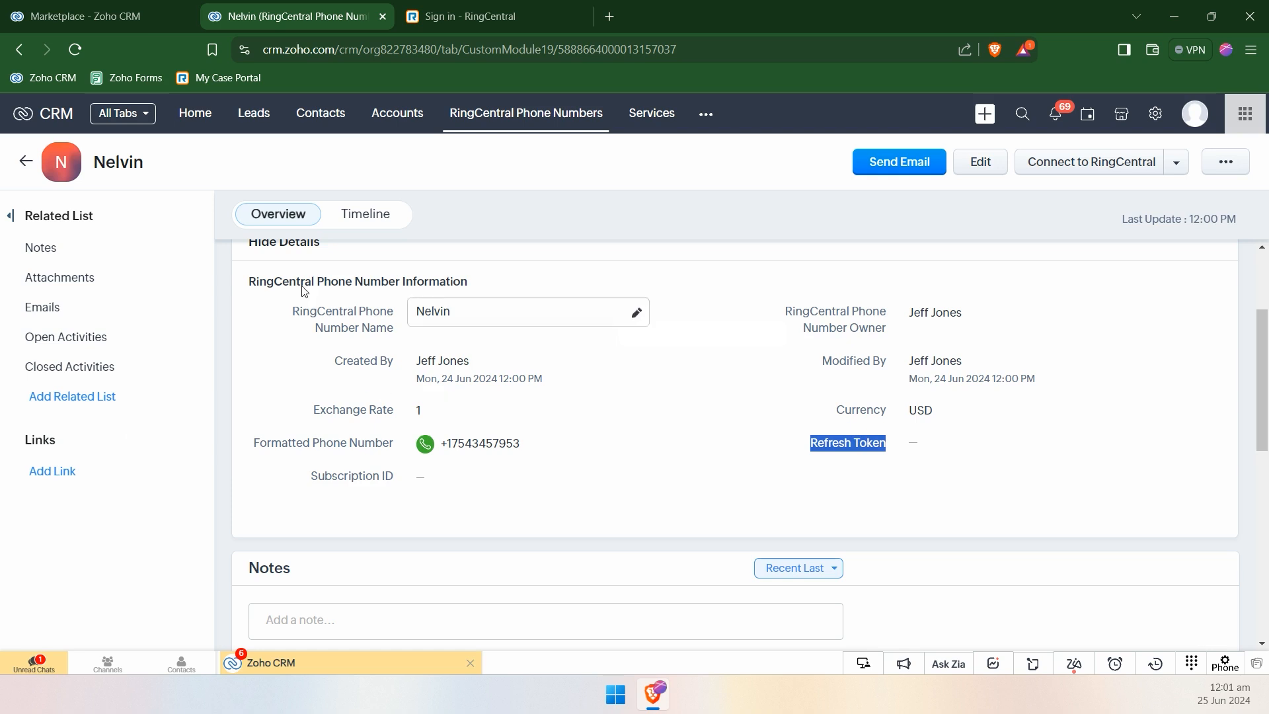
click(500, 9)
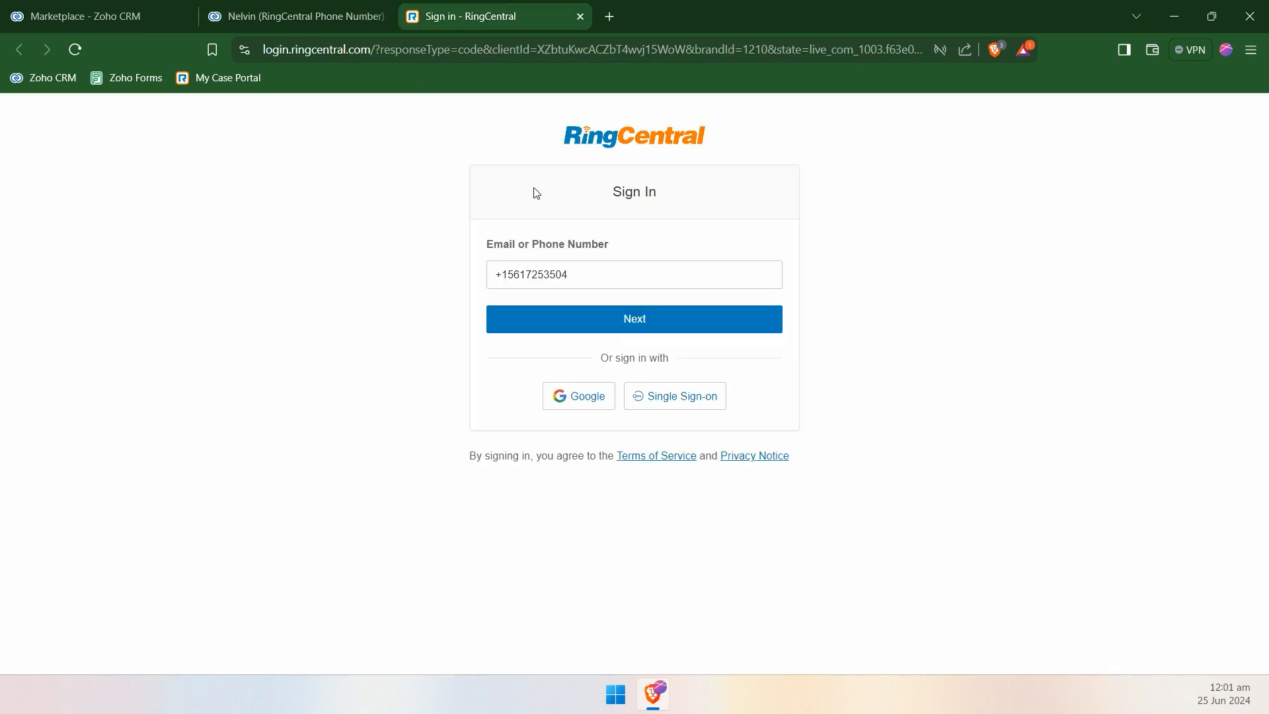
middle_click(487, 13)
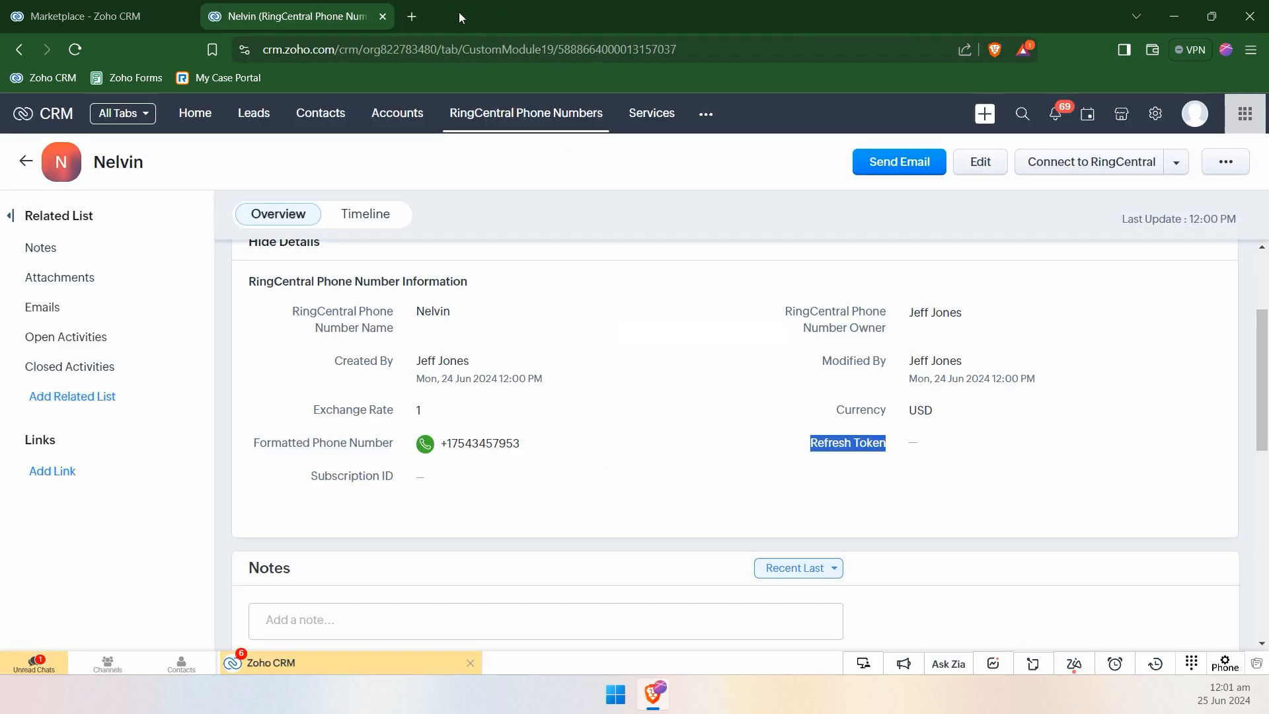
Open the first lead's ABR Communication System chat and look at the available From numbers
click(259, 126)
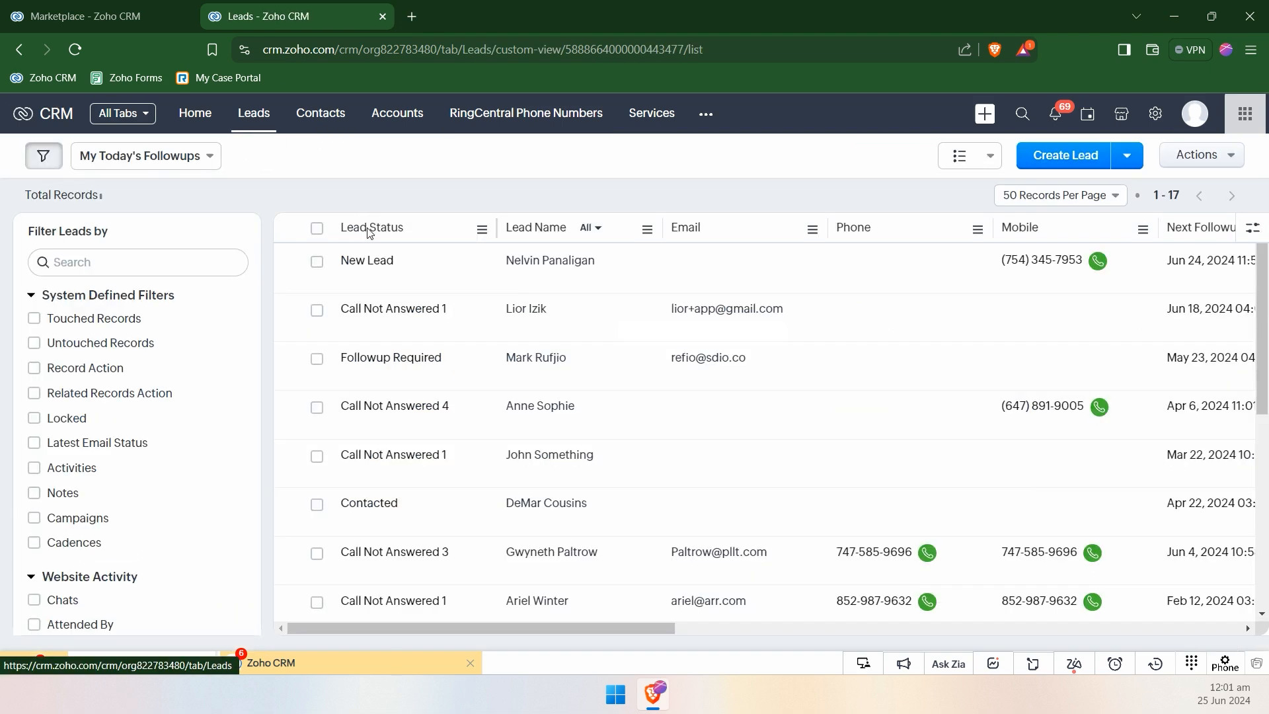
click(529, 296)
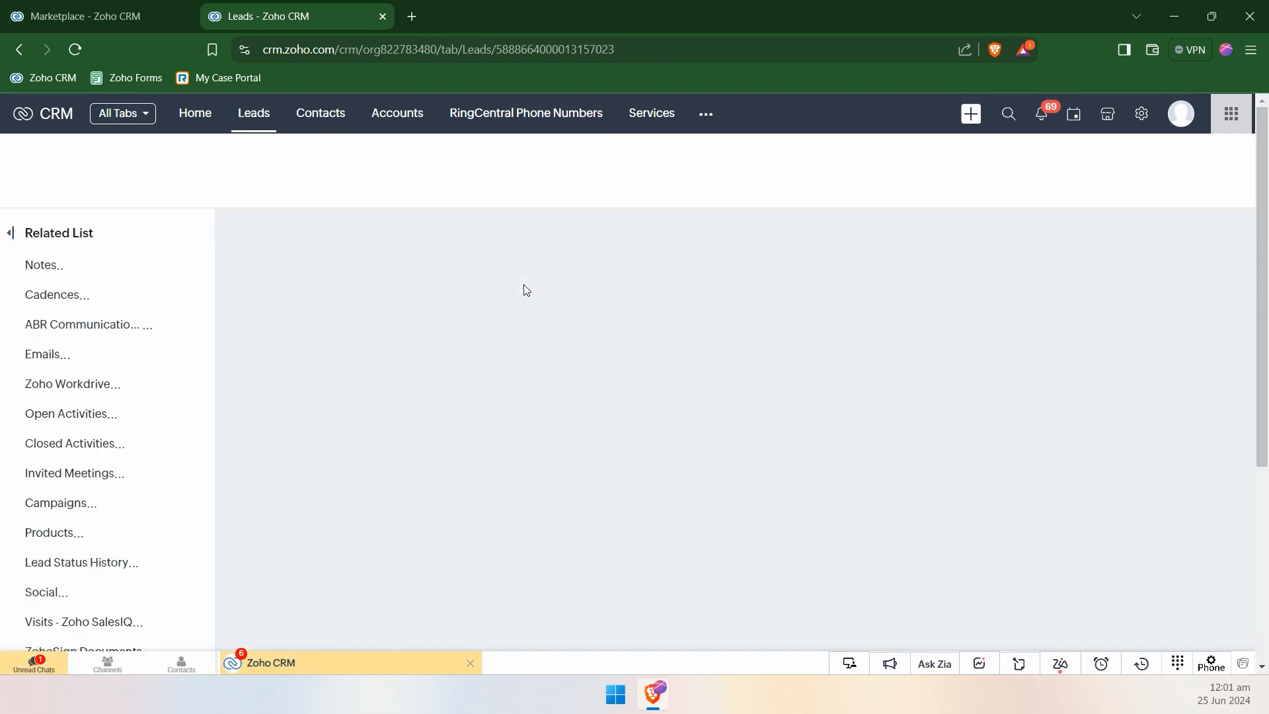
click(90, 329)
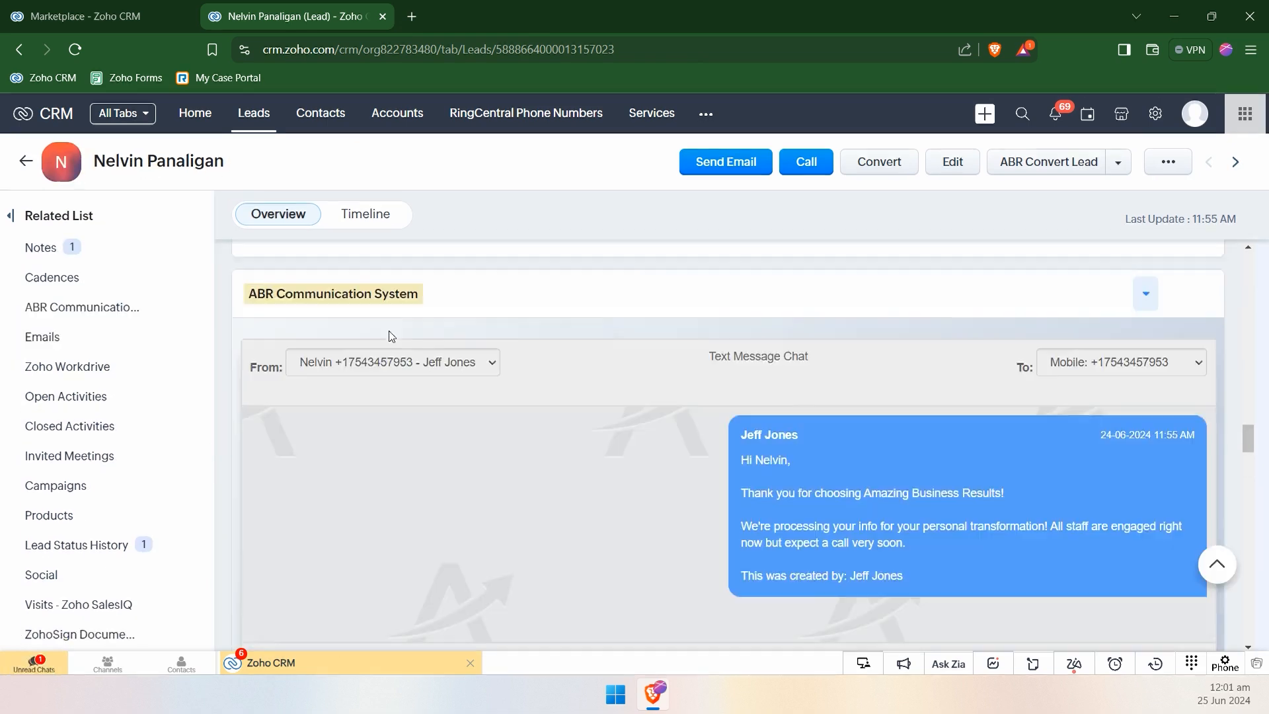
click(311, 338)
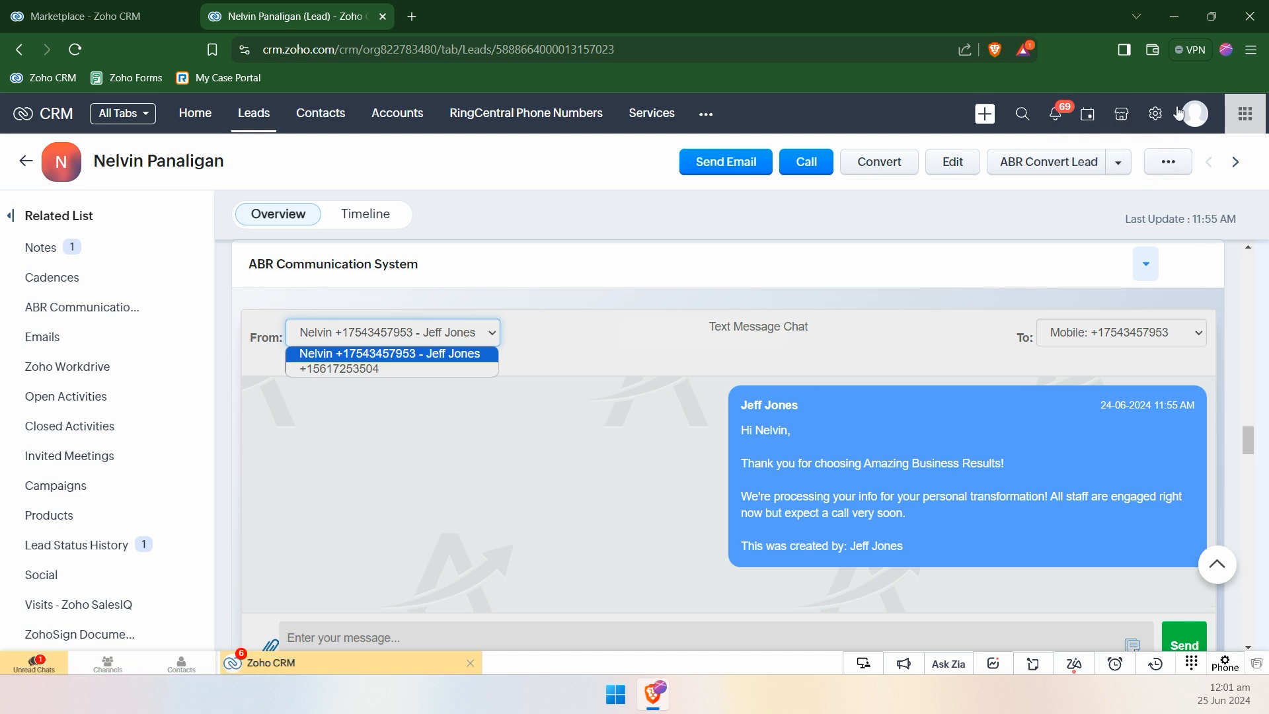
Open the CRM setup's Workflow Rules page and look through the existing rules
click(1152, 116)
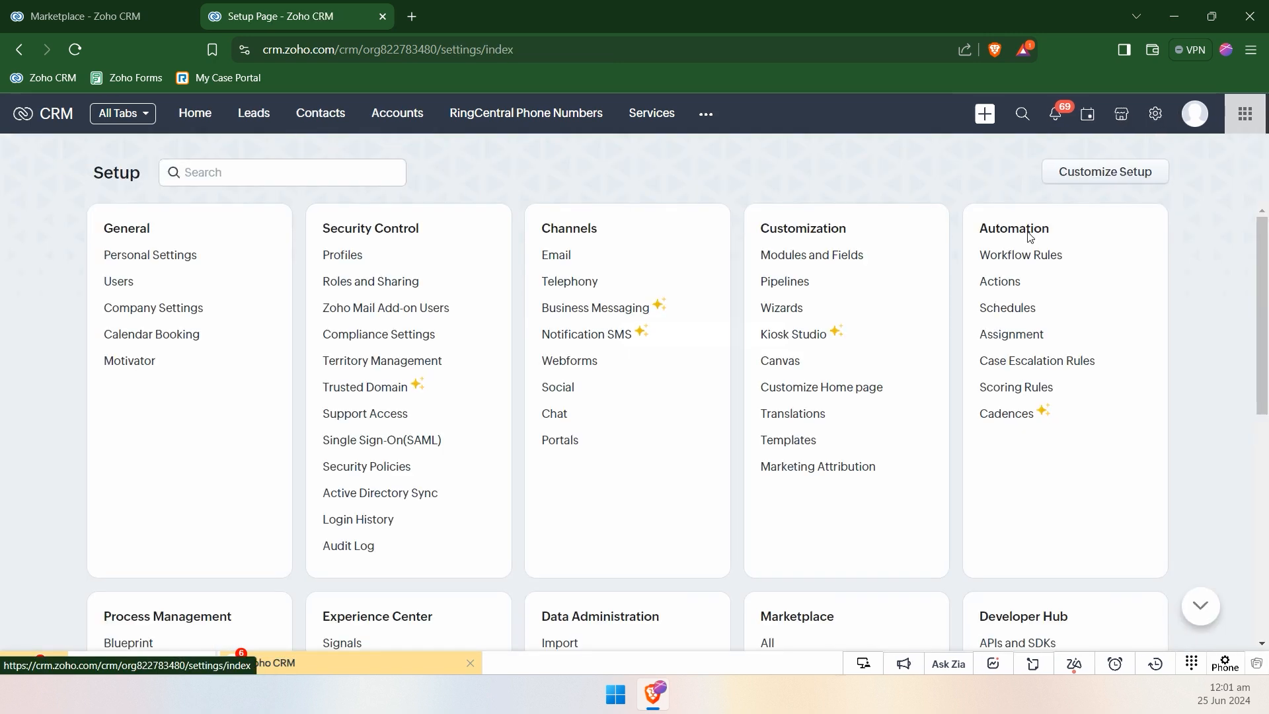
click(1021, 255)
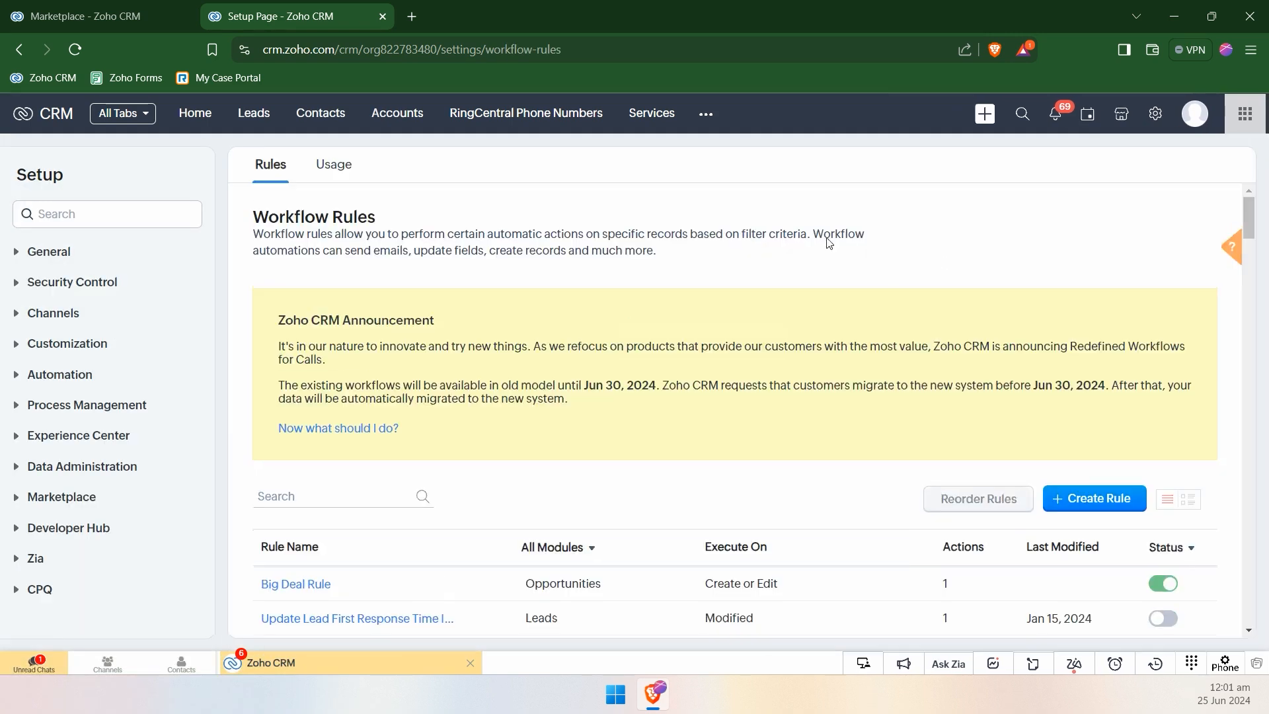
scroll(628, 409, down, 3)
scroll(575, 397, down, 1)
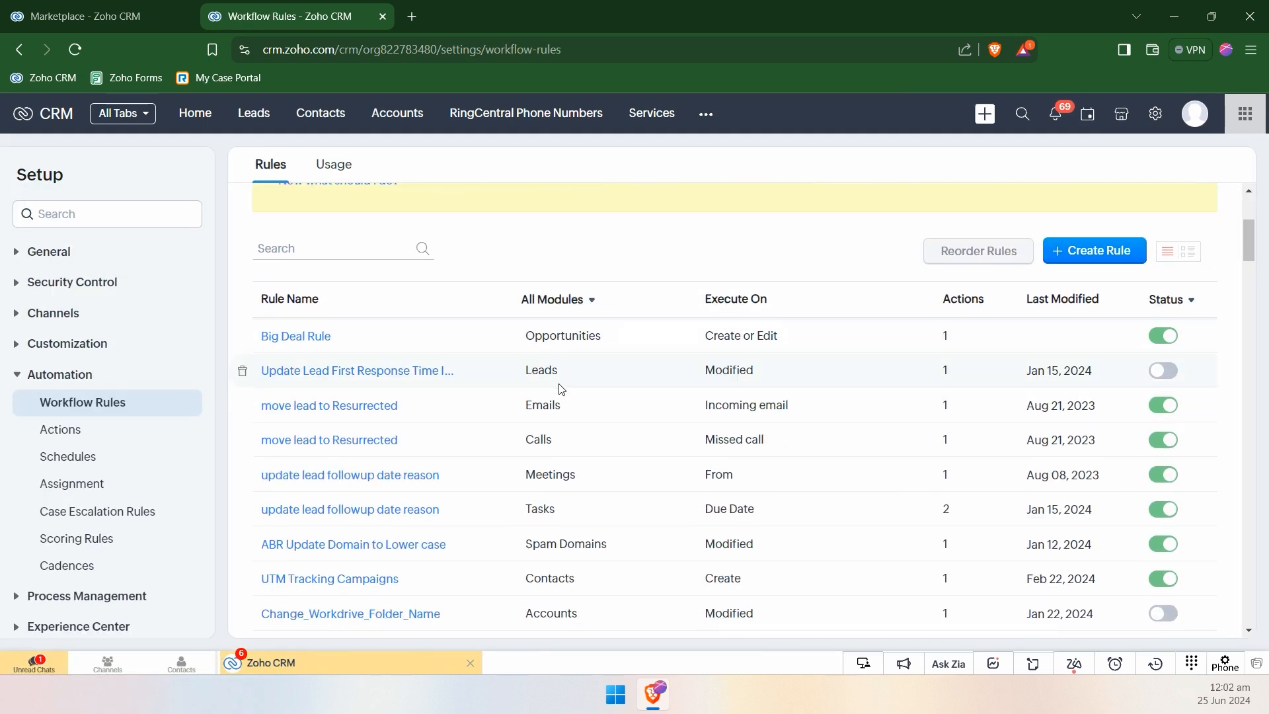
scroll(450, 324, up, 2)
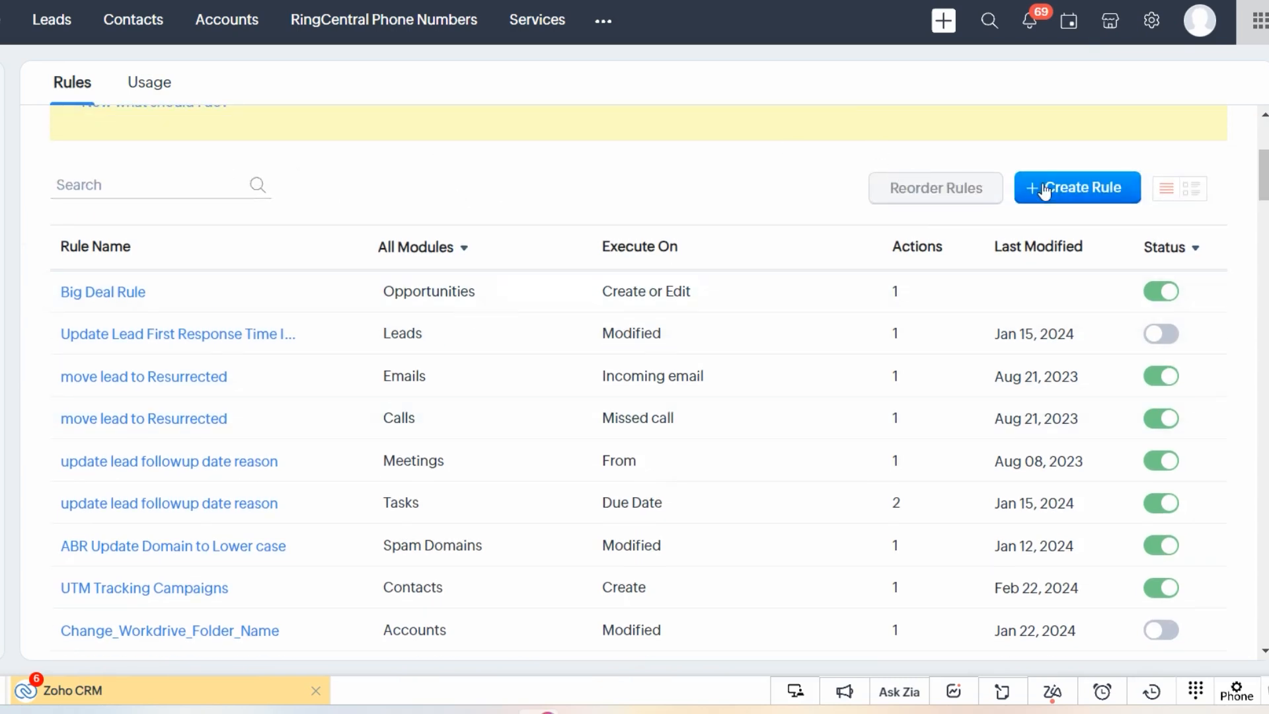
Search the workflow rules for "sms" and open the rule "ABR SMS on Lead Creation"
click(182, 182)
text(sms)
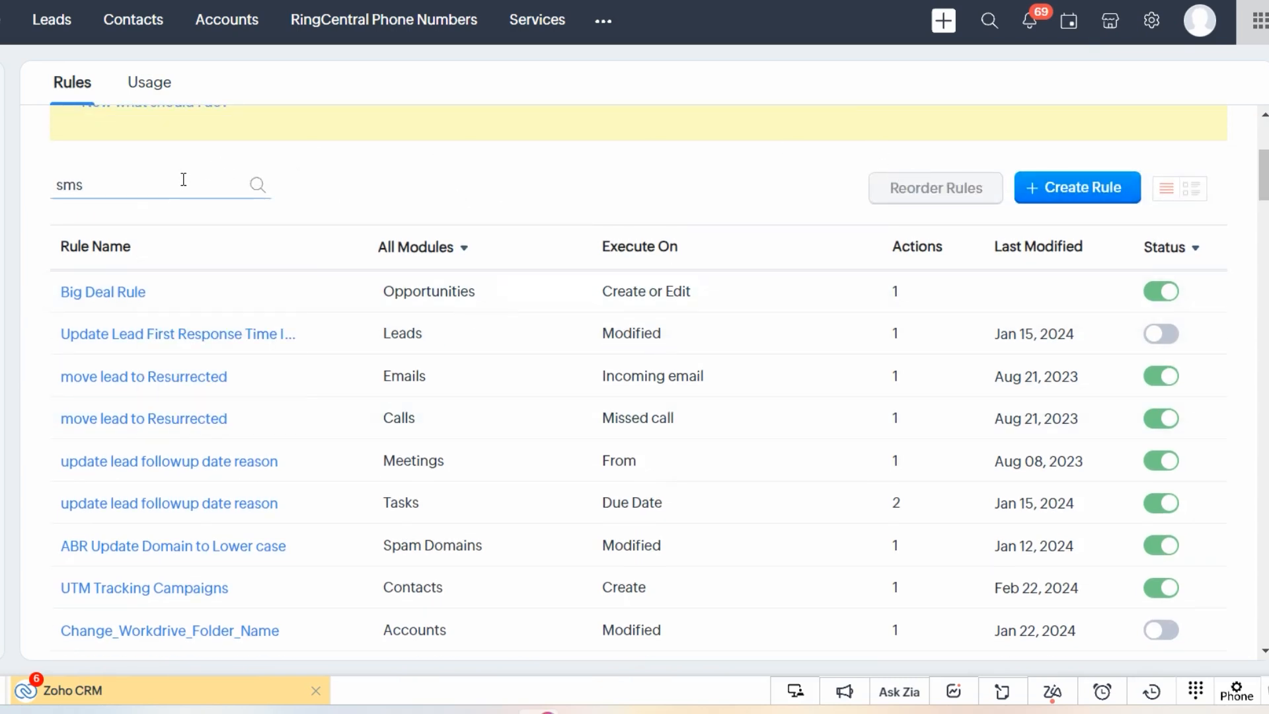
key(Return)
scroll(522, 374, down, 2)
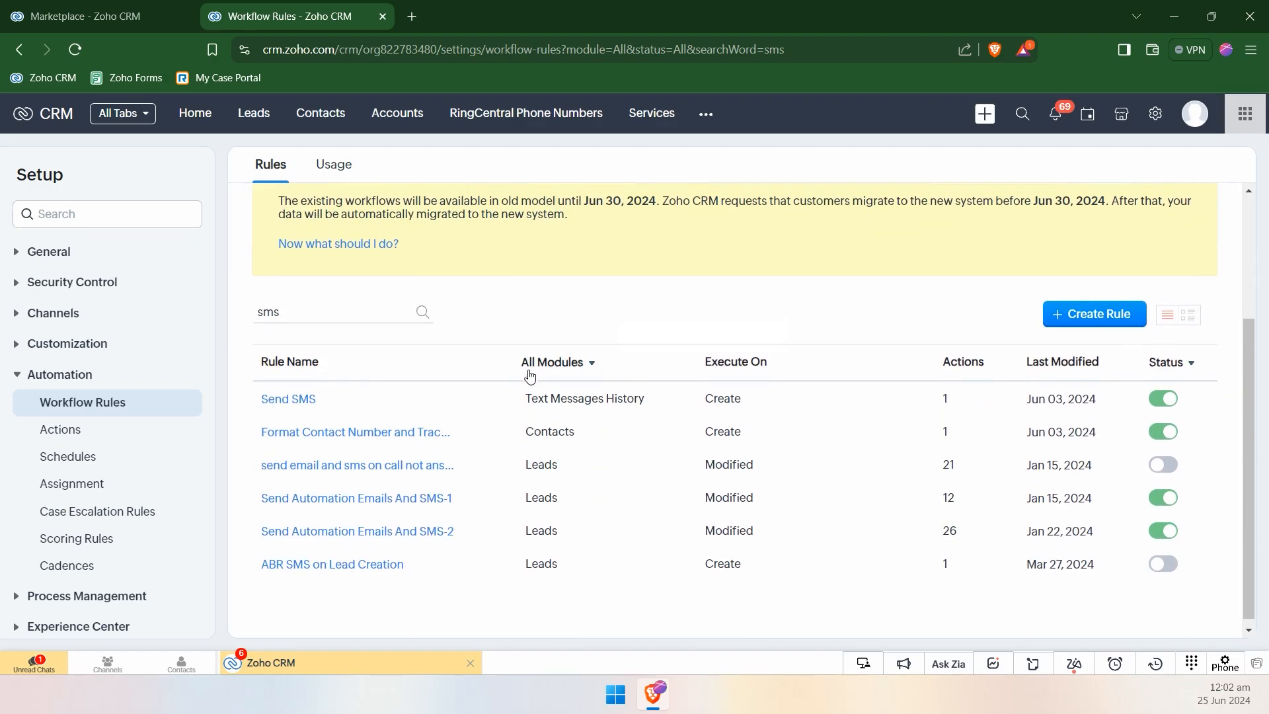
click(345, 565)
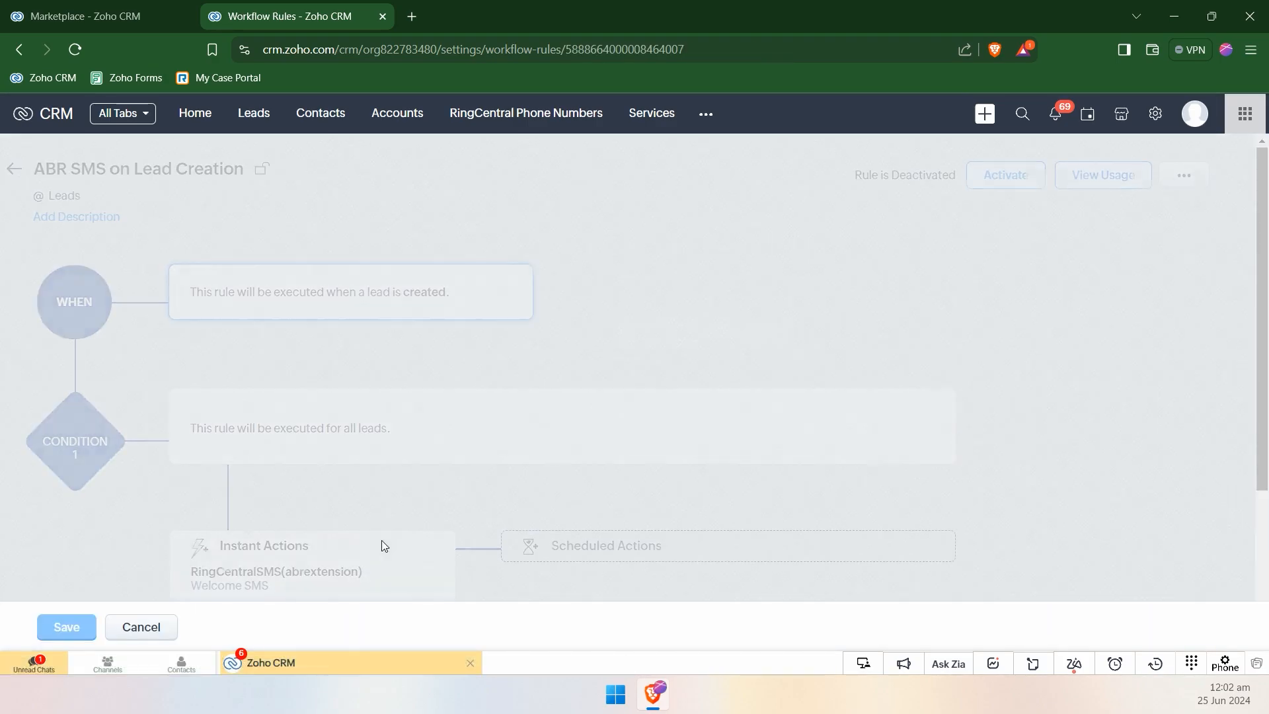
Examine the rule's trigger, its module and the condition that decides which leads it applies to
mouse_move(207, 292)
mouse_down()
mouse_move(401, 290)
mouse_move(358, 300)
mouse_up()
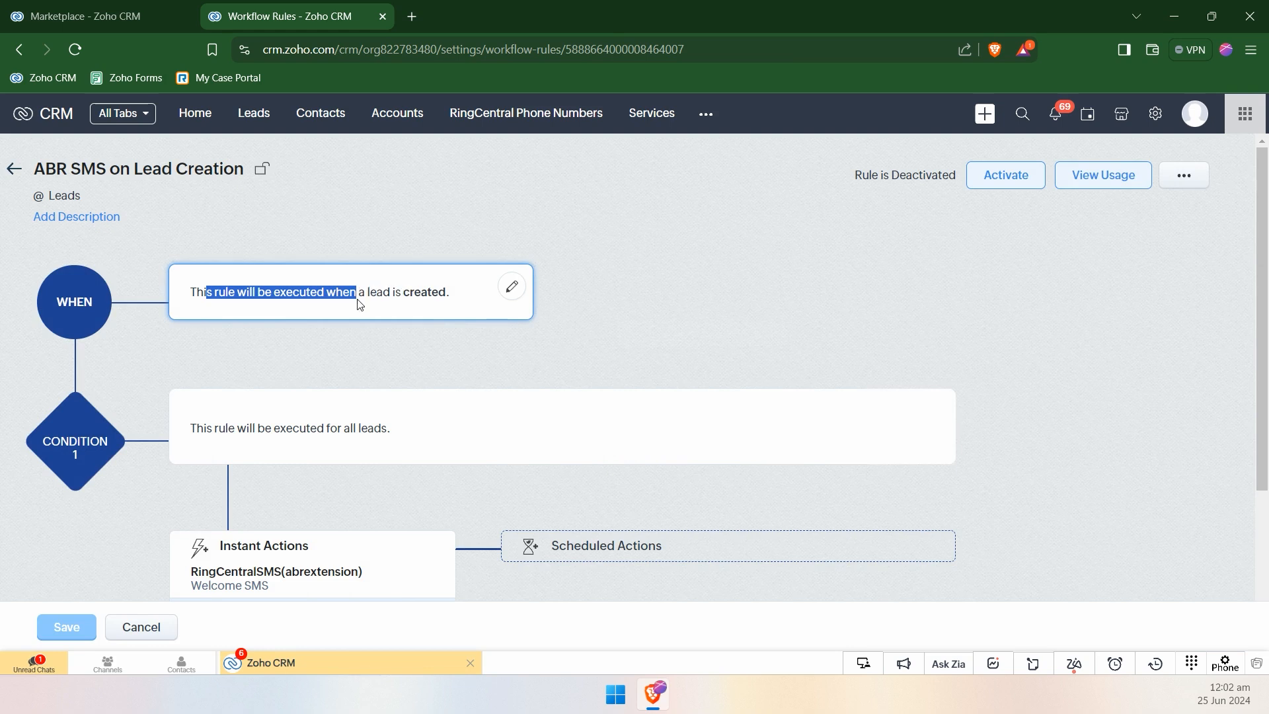
click(337, 301)
drag(89, 197, 36, 190)
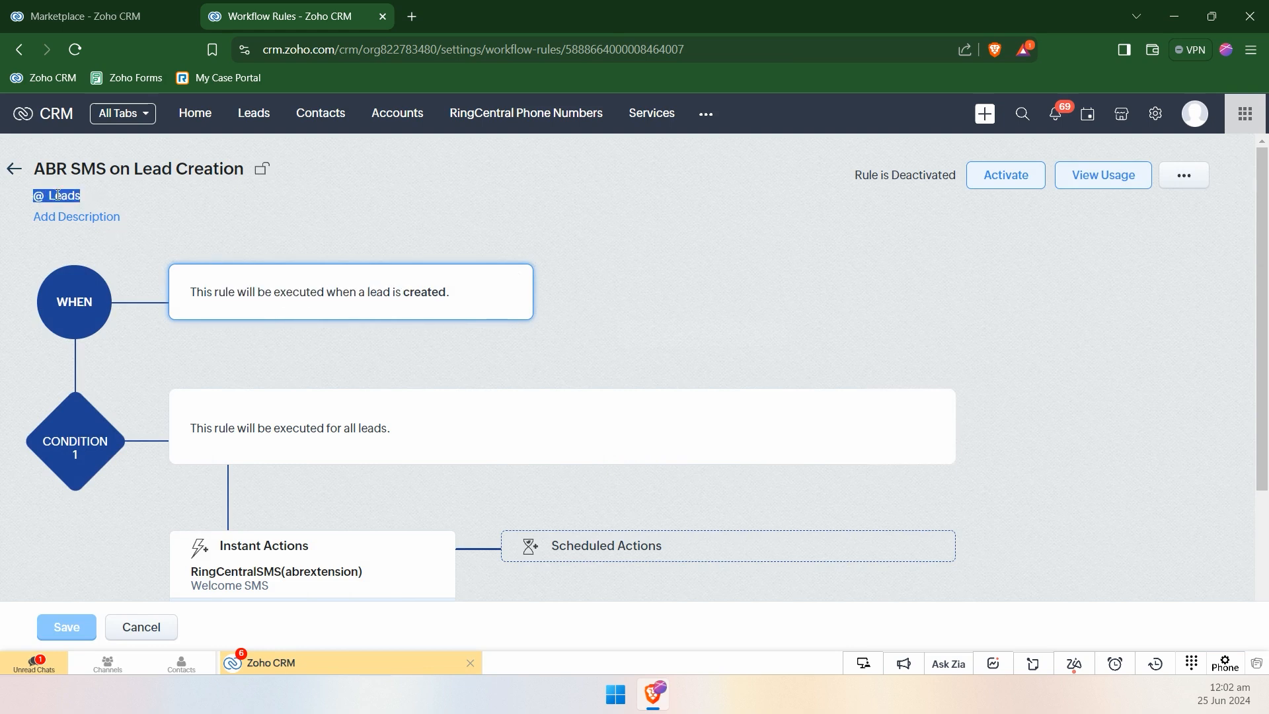
scroll(440, 231, down, 1)
drag(212, 346, 482, 352)
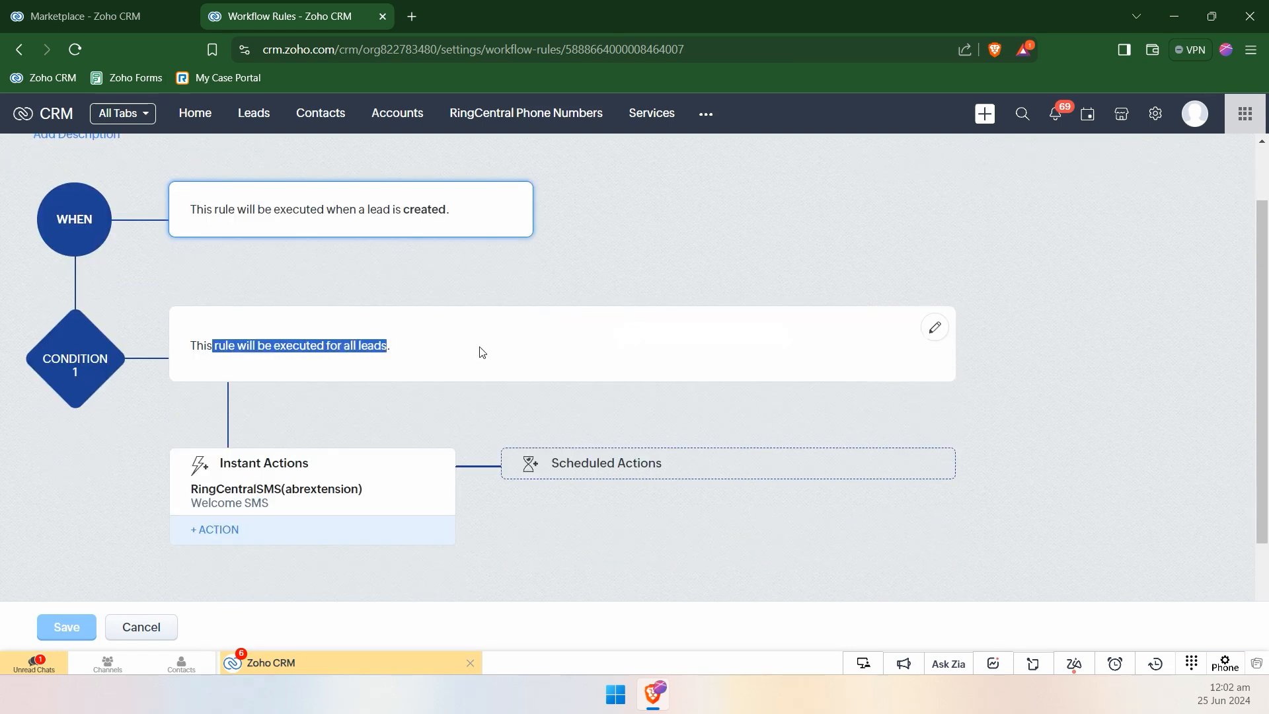
Try leads matching certain conditions with a field search for "sour", and return Condition 1 to All Leads, accepting the criteria change
click(934, 326)
click(238, 369)
click(255, 415)
text(sour)
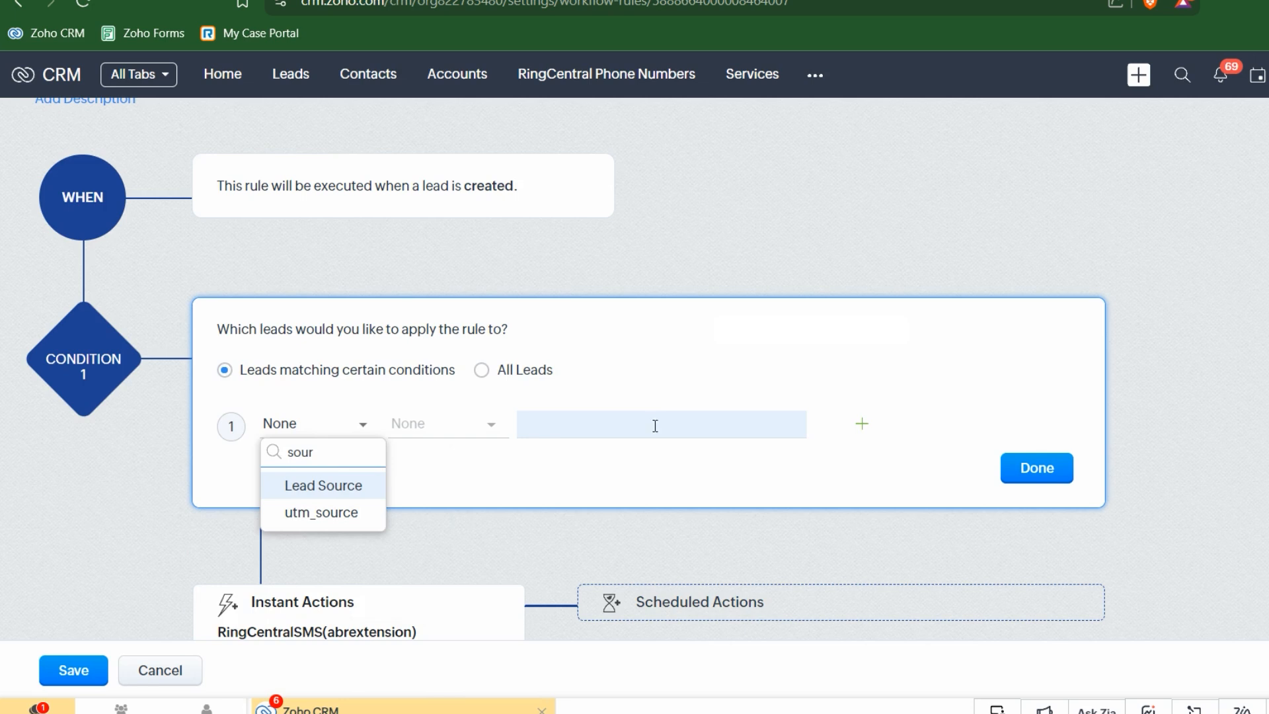
click(906, 320)
click(512, 374)
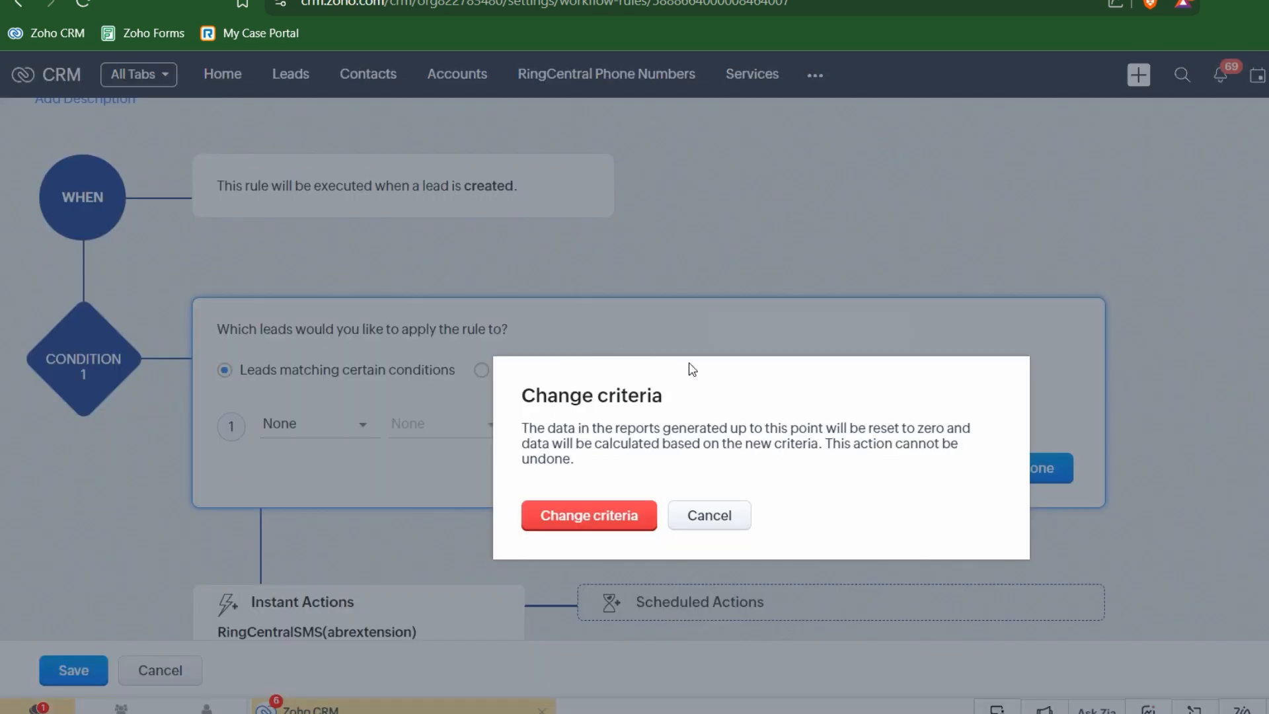
click(589, 516)
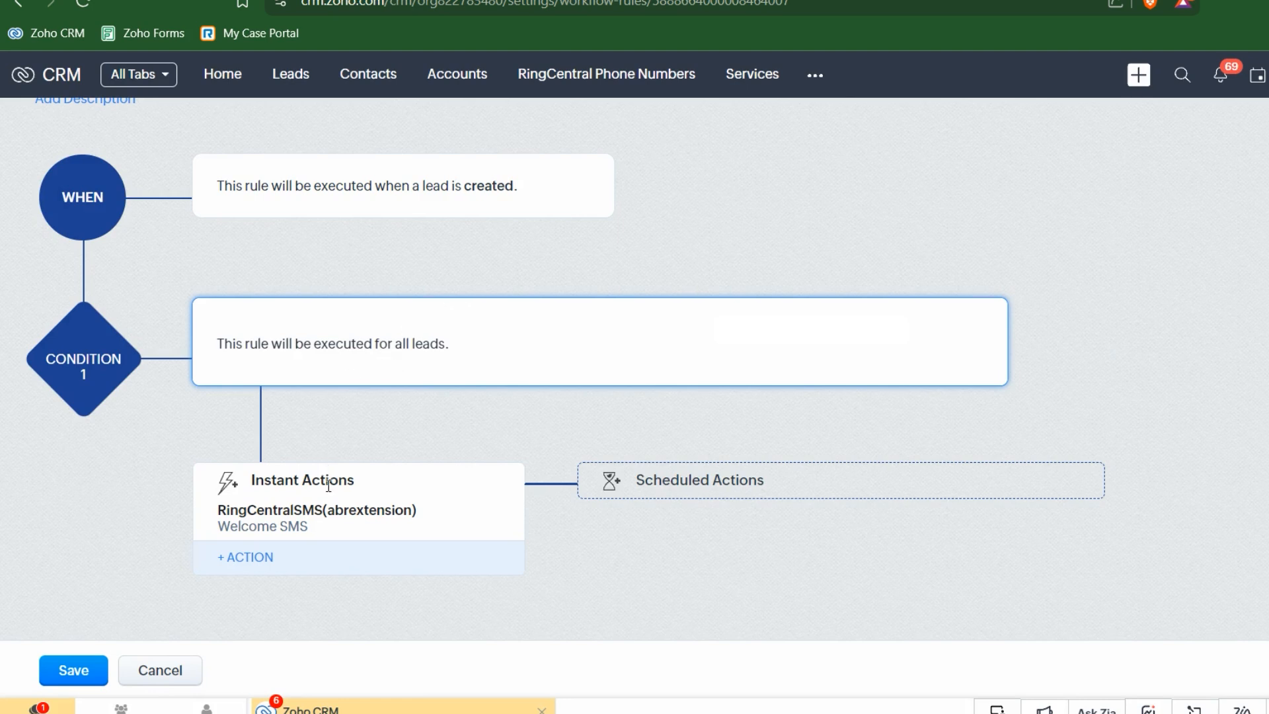
Open a new RingCentralSMS(abrextension) instant action for the rule and look at its available From senders
click(245, 557)
mouse_move(370, 506)
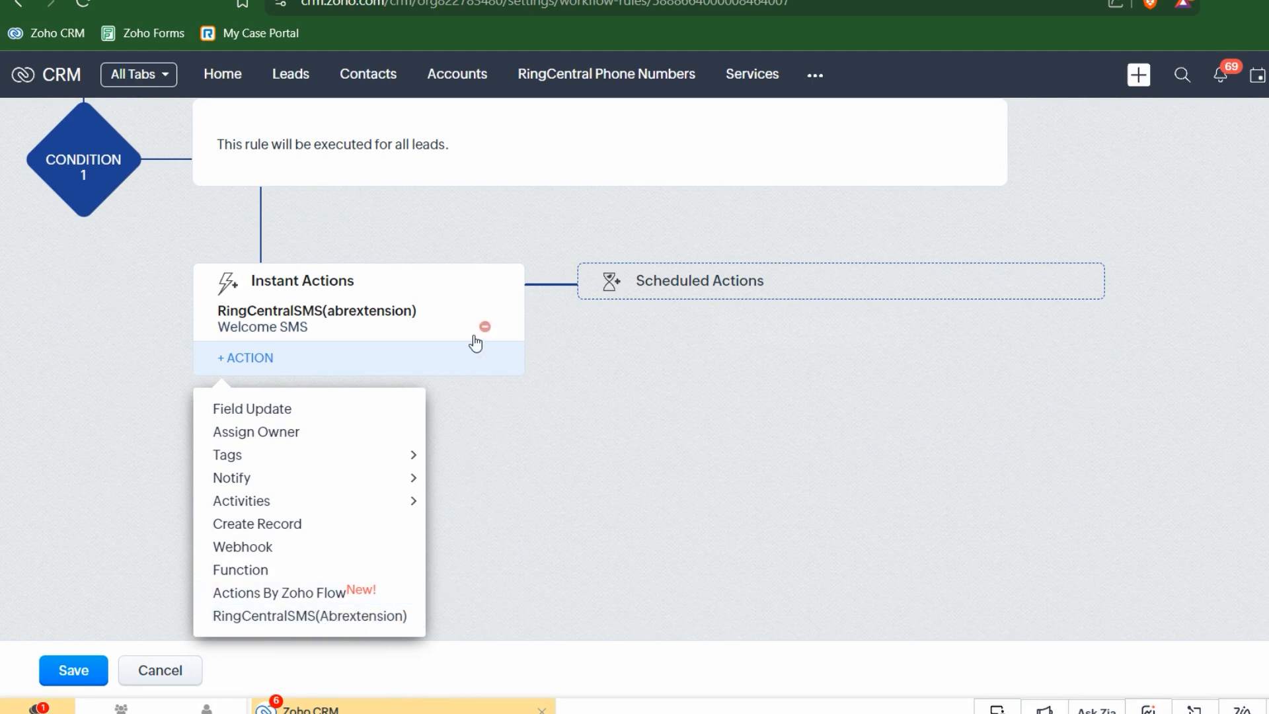
click(386, 617)
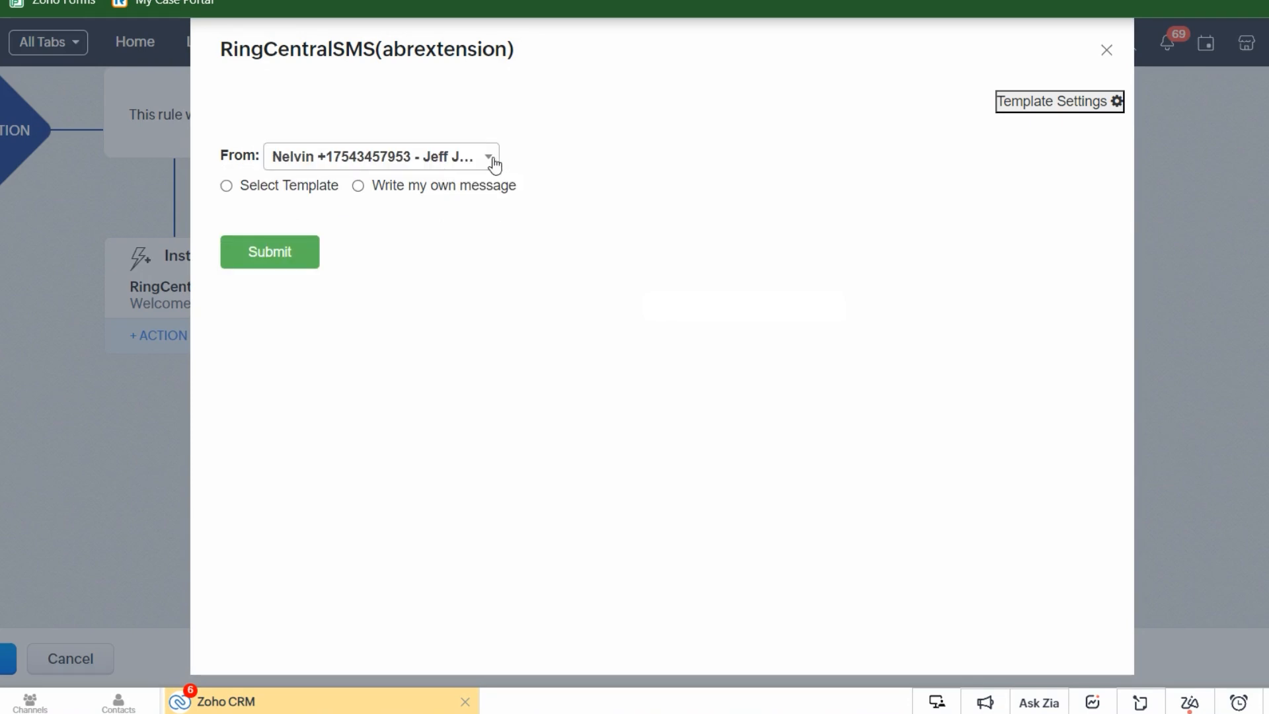
click(490, 164)
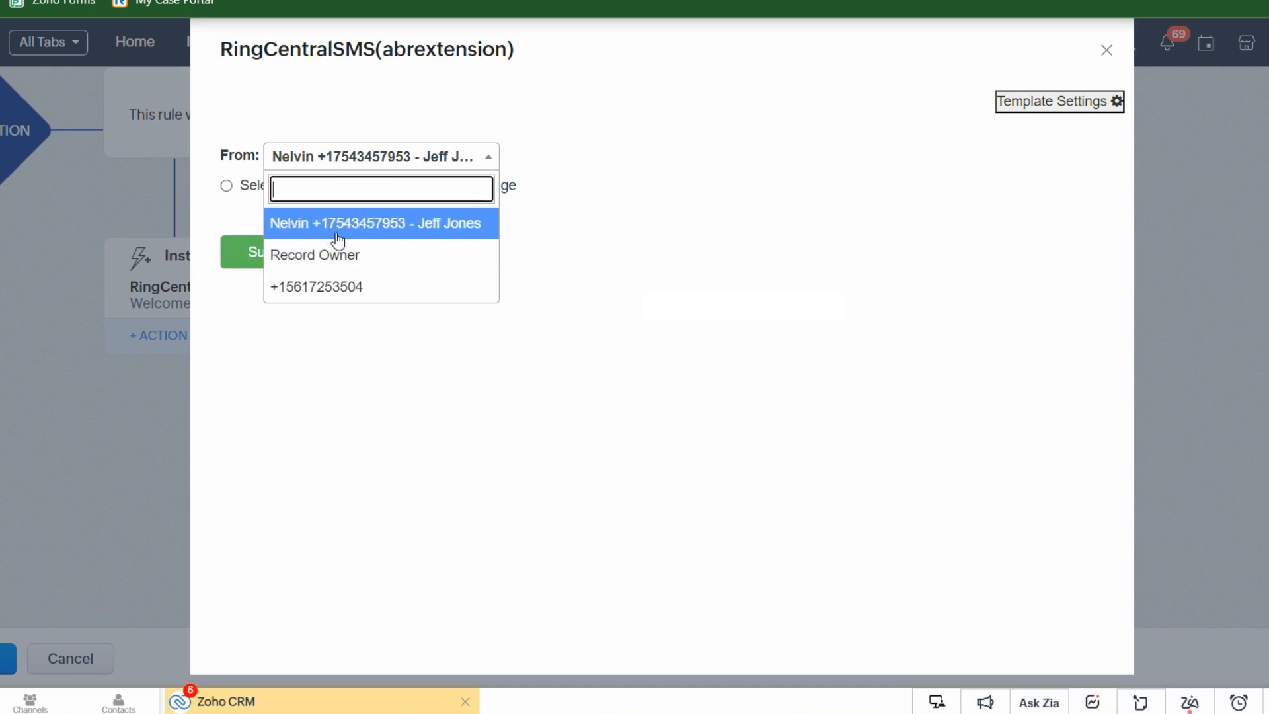
click(287, 159)
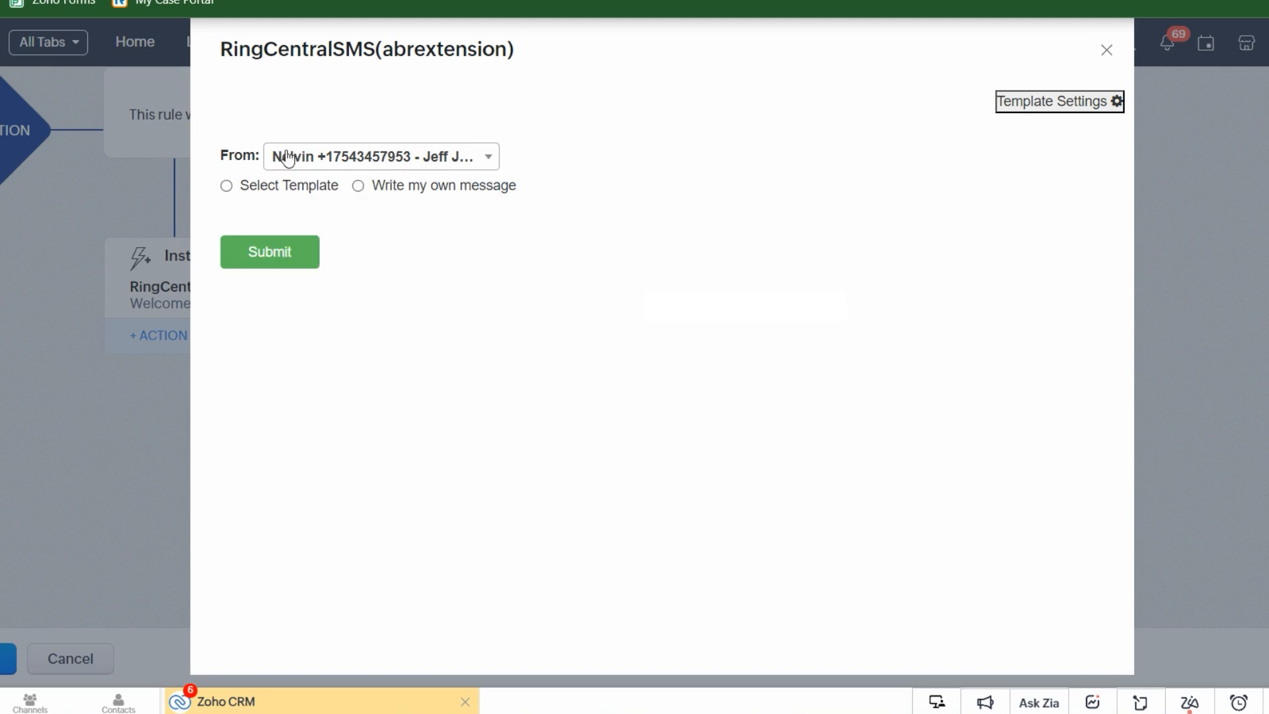
Try the Select Template and Write my own message options of the SMS action and view the message box
click(252, 189)
click(383, 246)
click(423, 186)
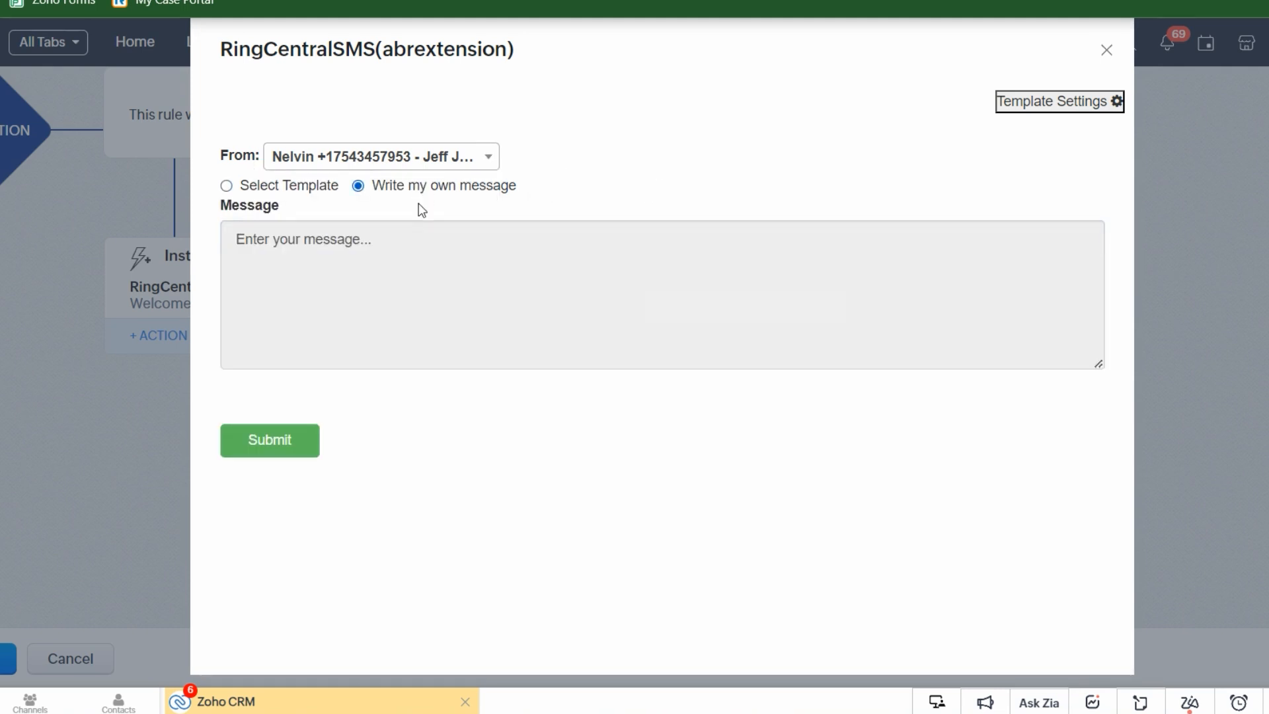
click(479, 308)
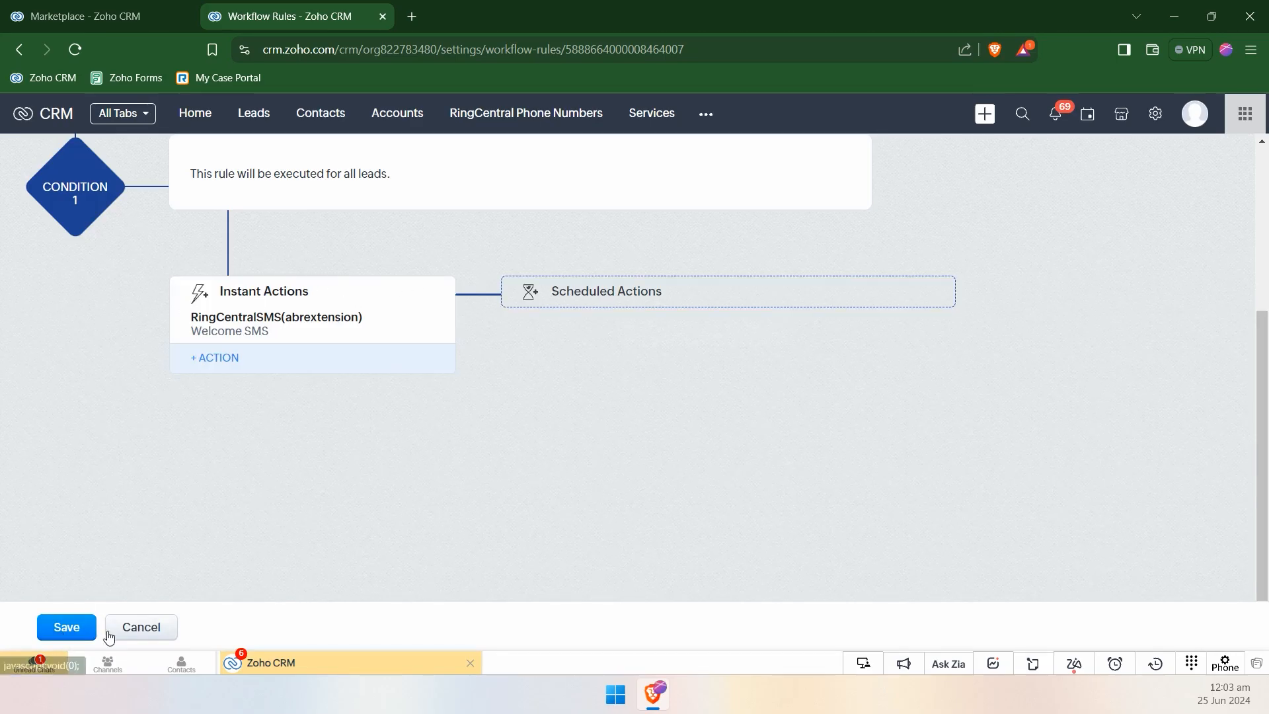
Start adding another RingCentralSMS(Abrextension) instant action to the rule
drag(112, 636, 521, 479)
scroll(383, 465, up, 3)
click(210, 522)
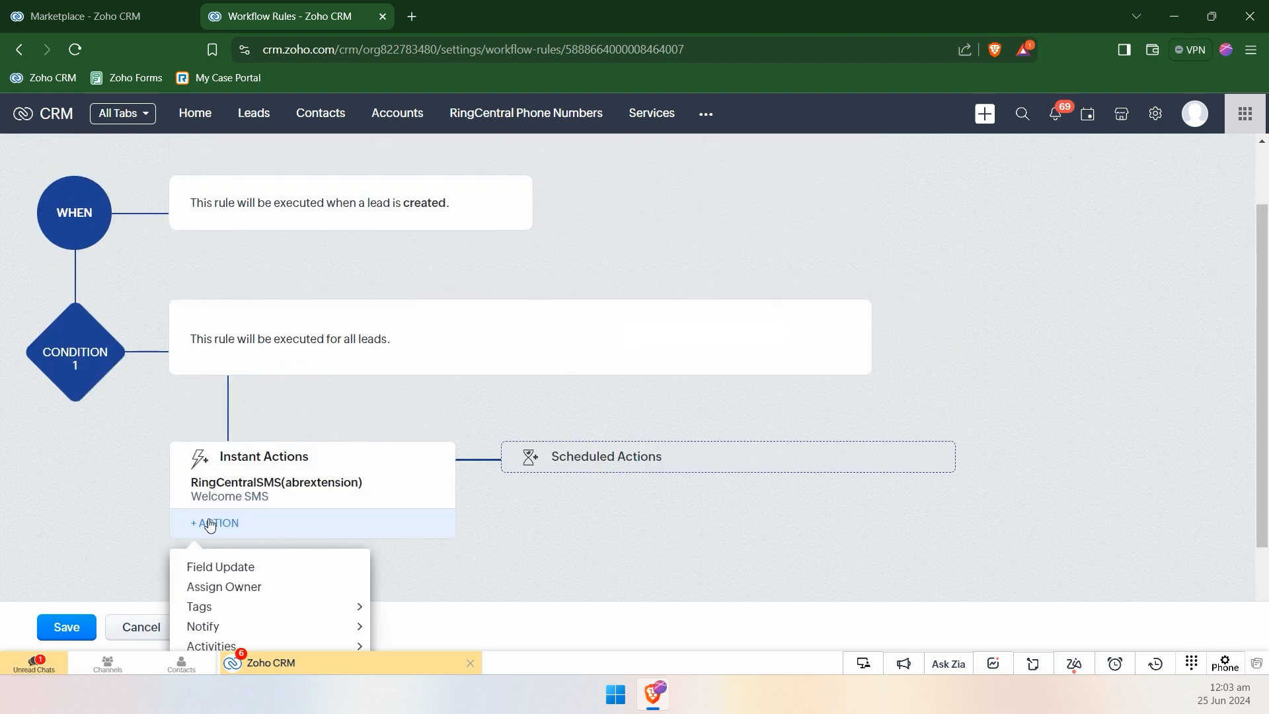
scroll(306, 538, down, 3)
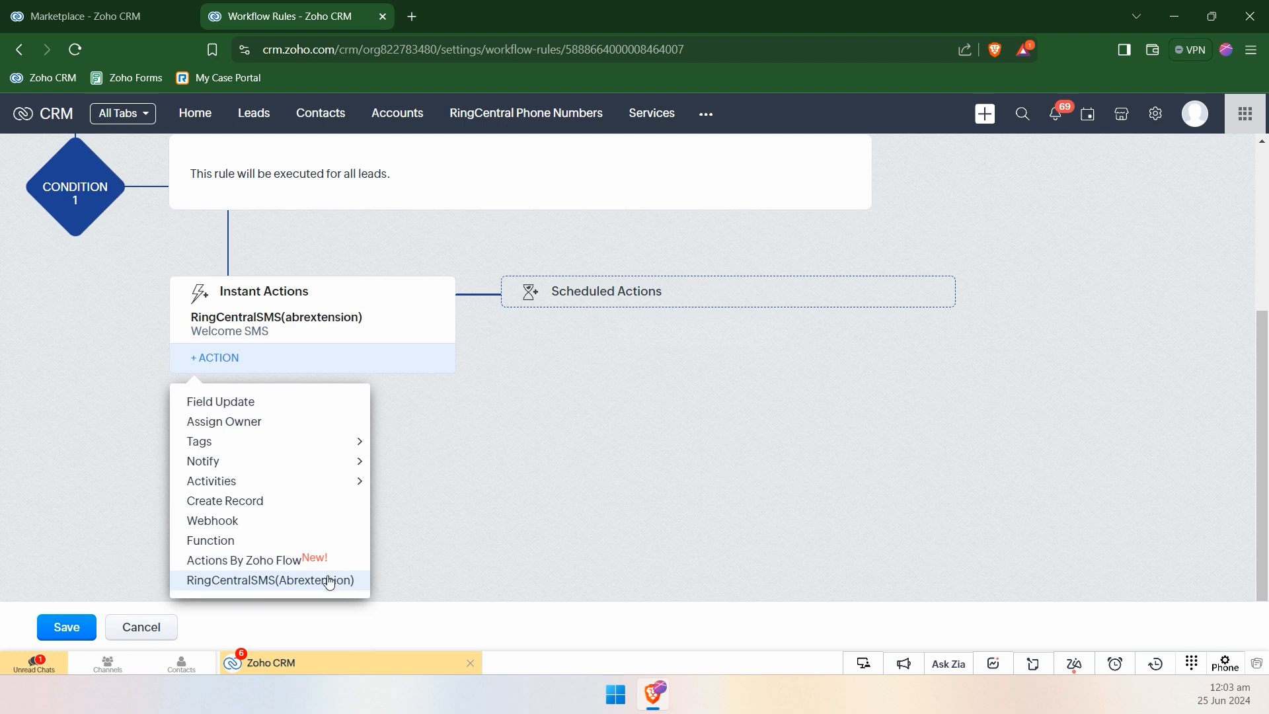